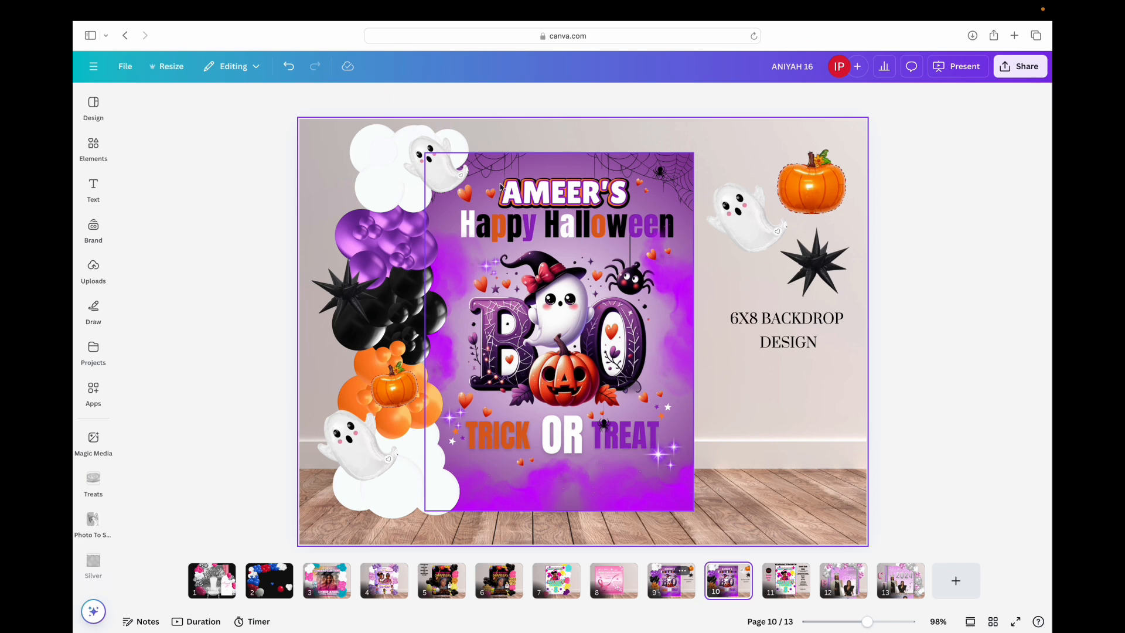
- Move one plain white balloon circle from the floor cluster to the empty wall left of the Halloween backdrop
{"action": "left_click", "coordinate": [342, 141]}
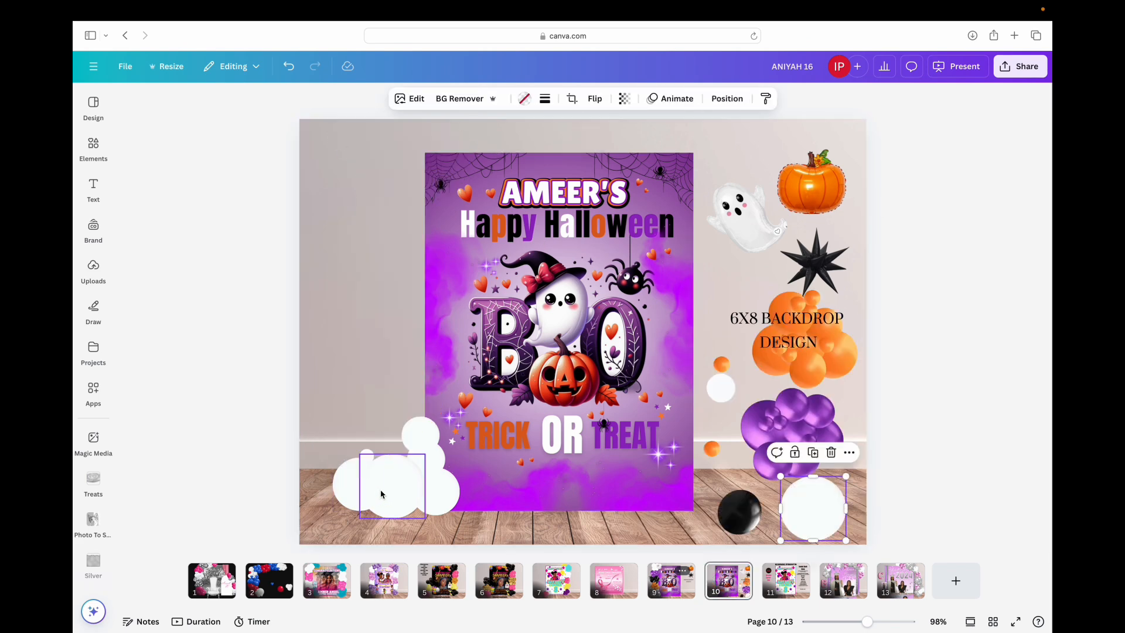
{"action": "left_click_drag", "start_coordinate": [382, 495], "coordinate": [633, 524]}
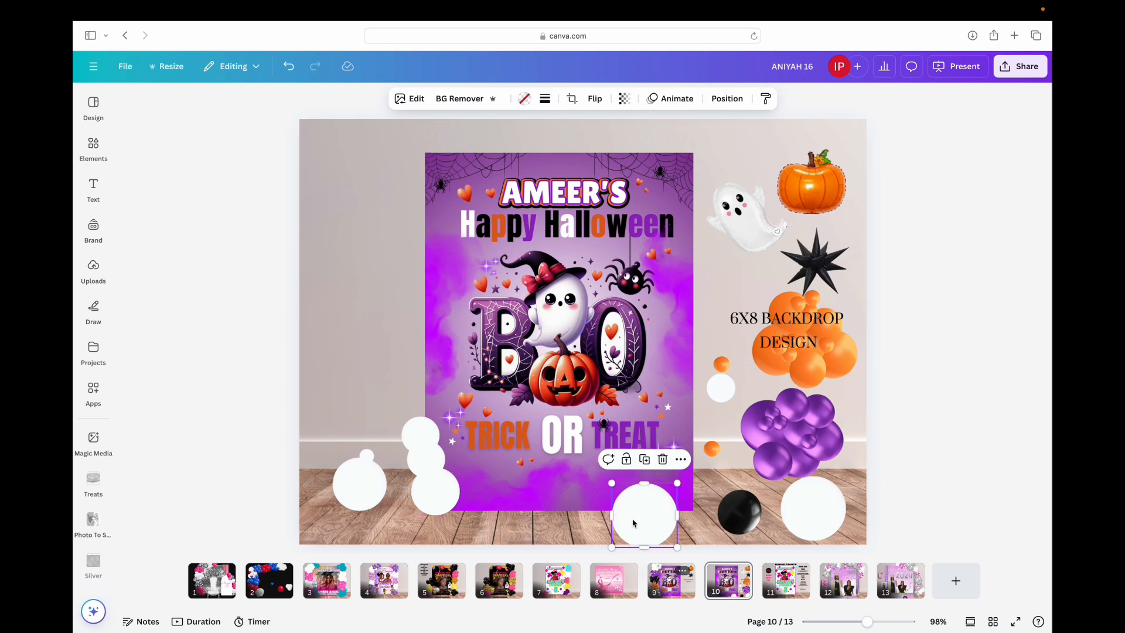
{"action": "left_click", "coordinate": [93, 389]}
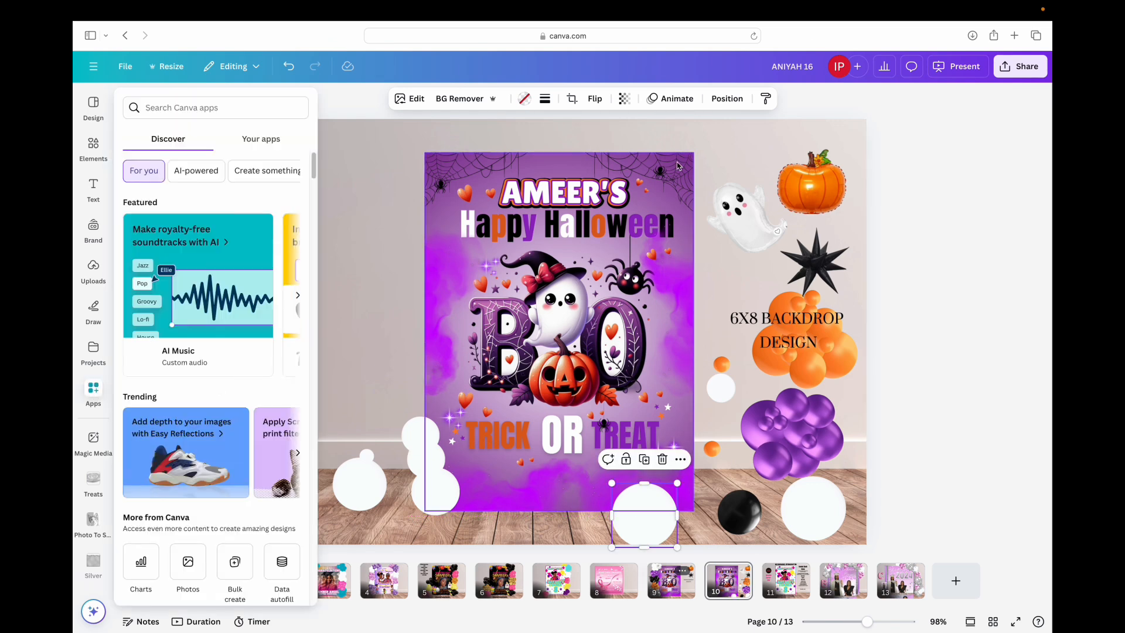
{"action": "left_click", "coordinate": [838, 175]}
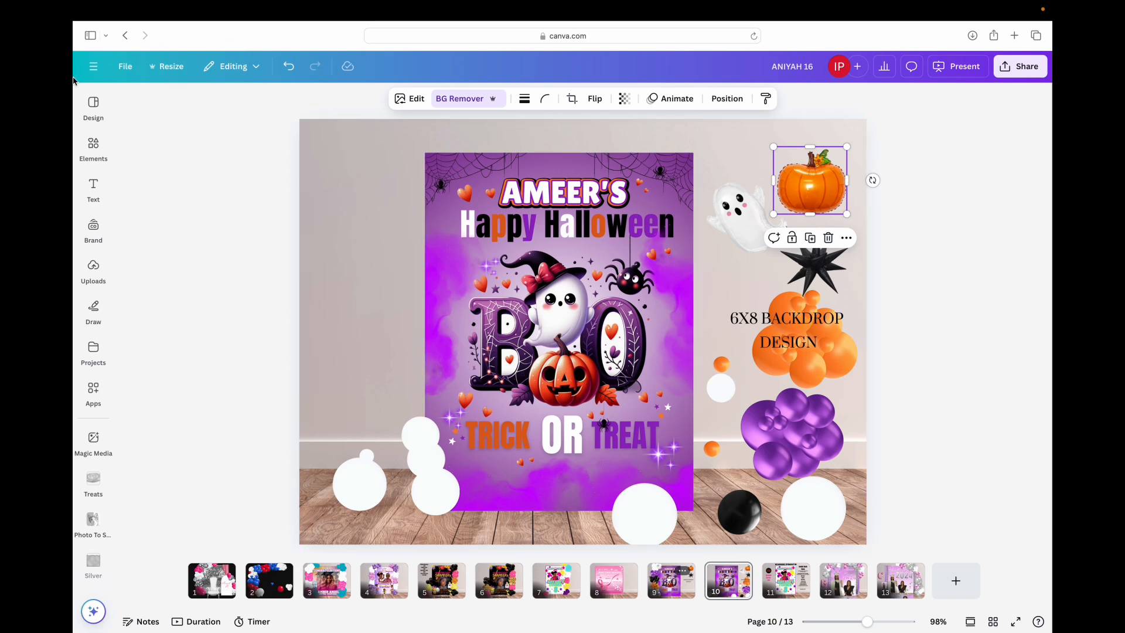
{"action": "left_click_drag", "start_coordinate": [658, 520], "coordinate": [381, 338]}
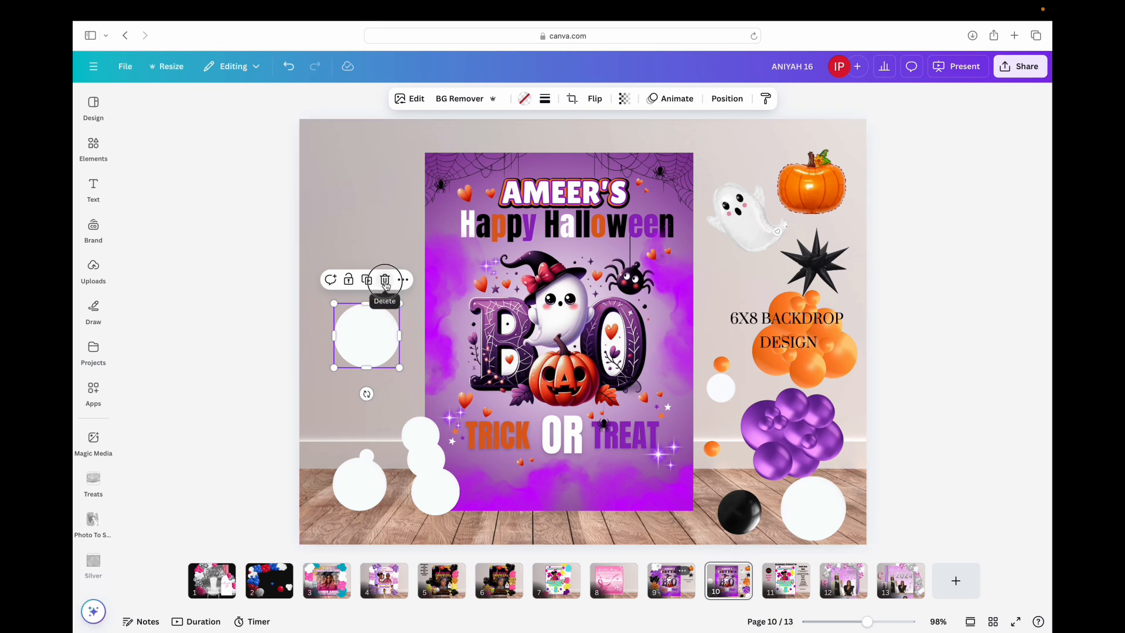
- Delete the plain white image from the circle on the wall, keeping its empty circular frame
{"action": "left_click", "coordinate": [385, 279]}
{"action": "left_click", "coordinate": [392, 309]}
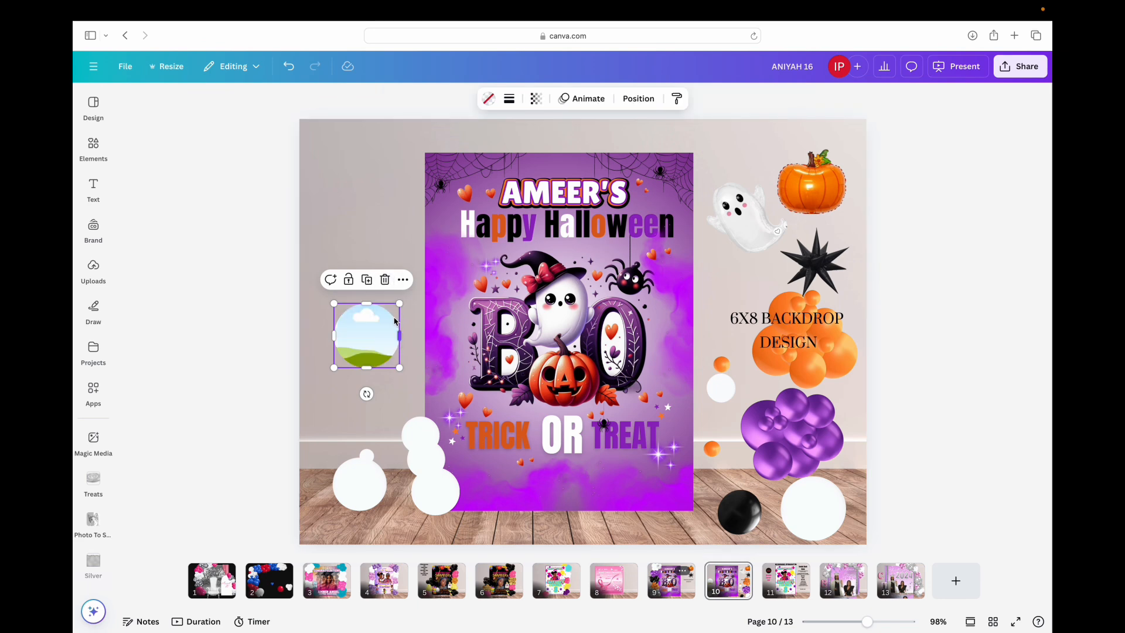
{"action": "left_click", "coordinate": [246, 343]}
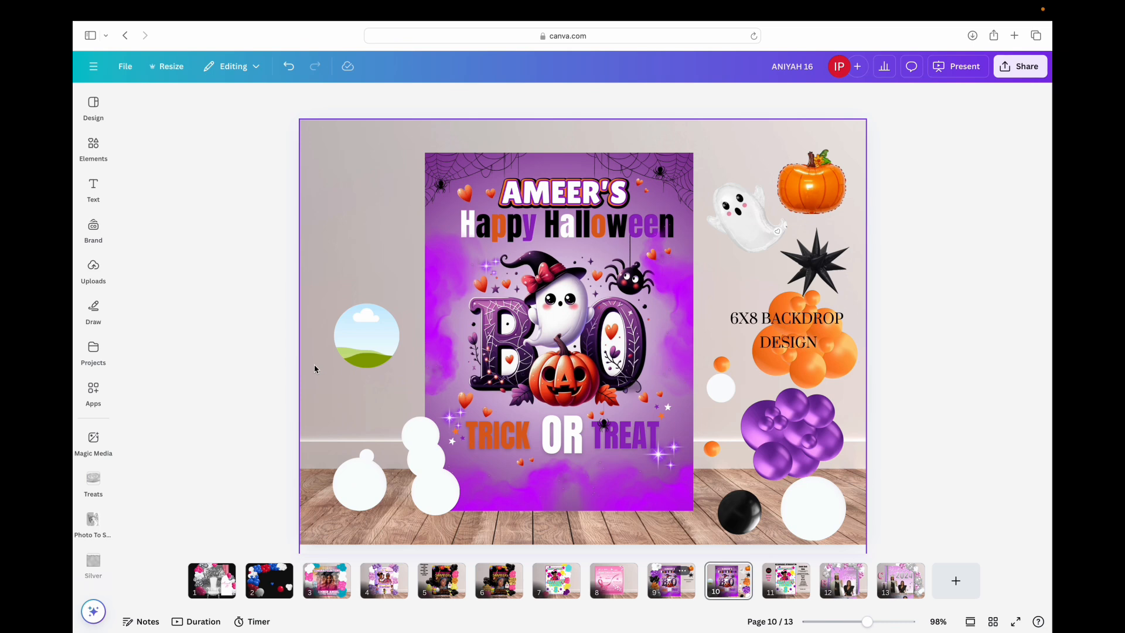
- Search the elements library for "white balloon" and show only the graphics results
{"action": "left_click", "coordinate": [93, 147]}
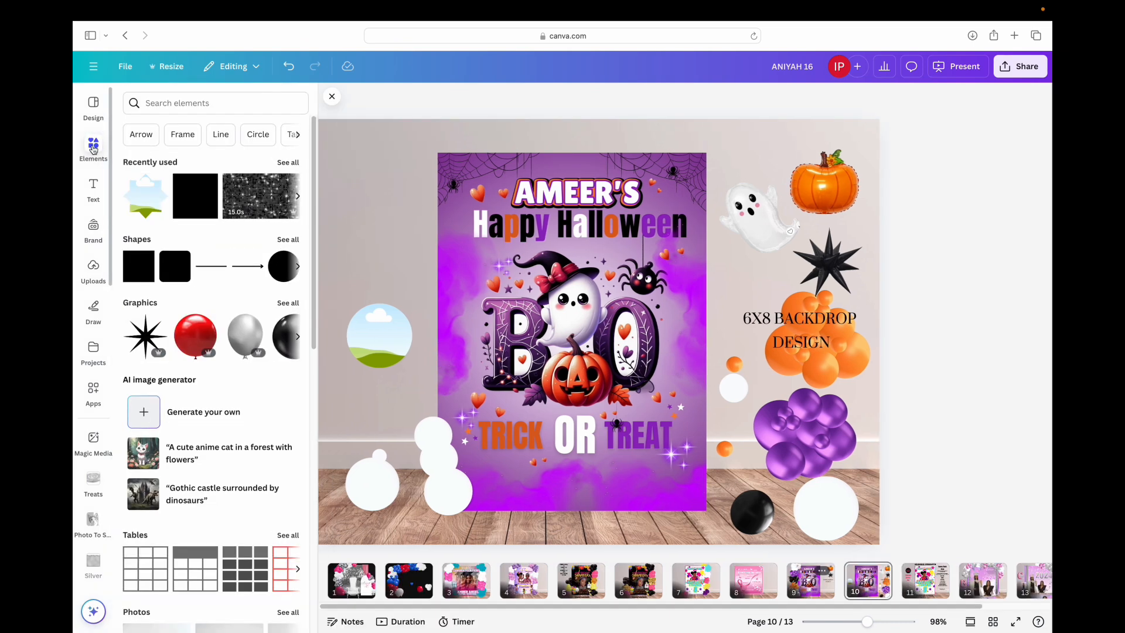
{"action": "left_click", "coordinate": [176, 104]}
{"action": "type", "text": "ball"}
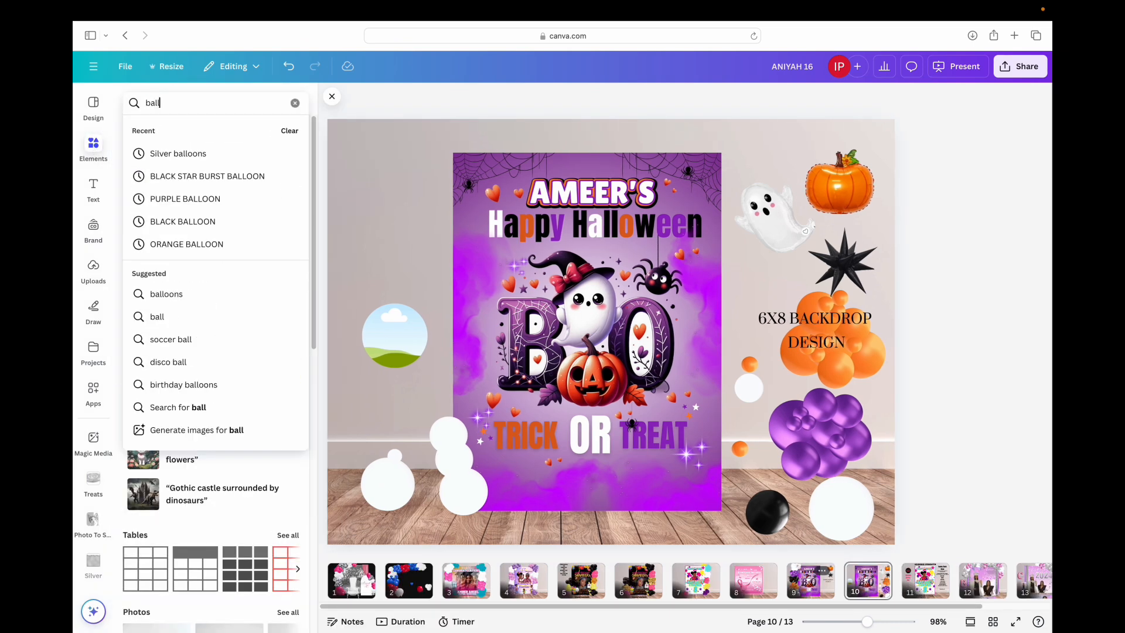
{"action": "type", "text": "oon"}
{"action": "key", "text": "BackSpace"}
{"action": "key", "text": "BackSpace"}
{"action": "key", "text": "BackSpace"}
{"action": "key", "text": "BackSpace"}
{"action": "key", "text": "BackSpace"}
{"action": "key", "text": "BackSpace"}
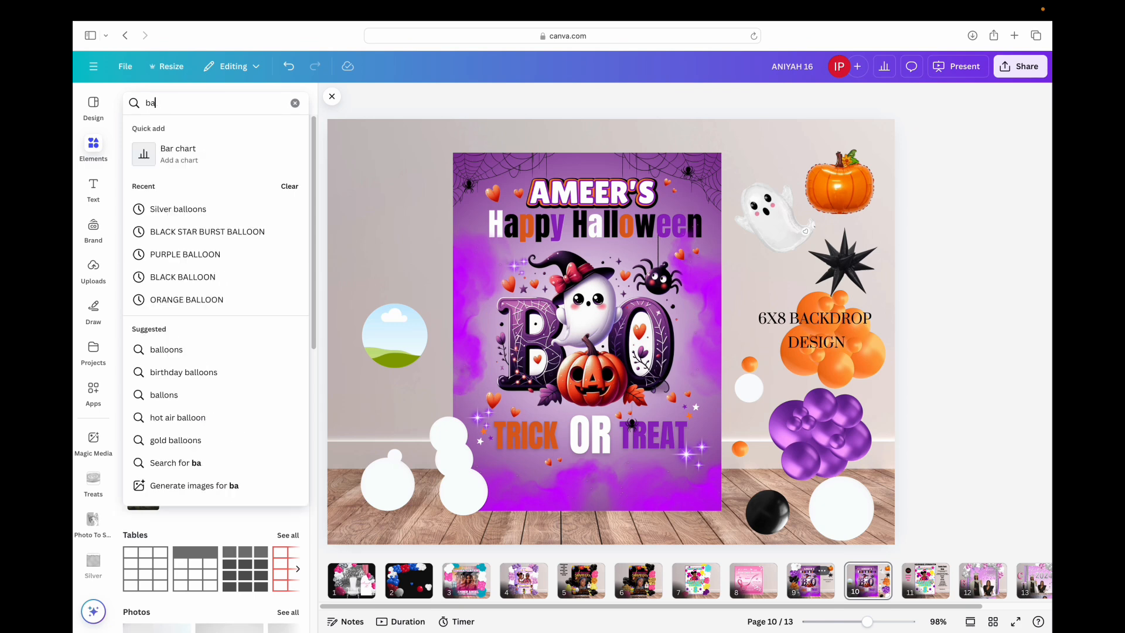
{"action": "type", "text": "white b"}
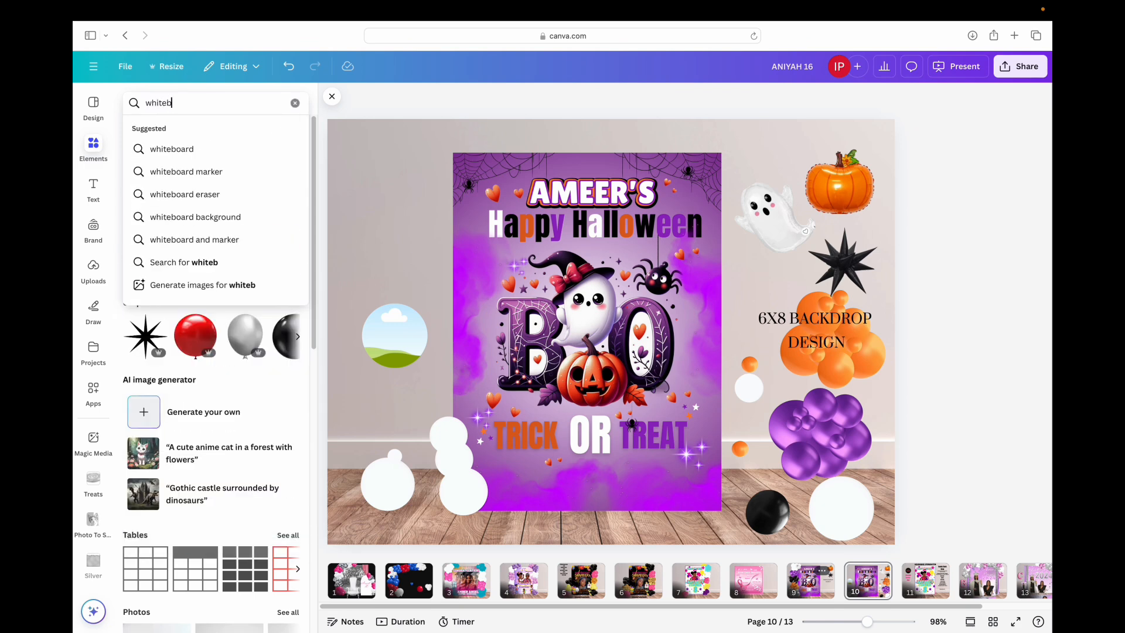
{"action": "key", "text": "BackSpace"}
{"action": "type", "text": "balloon"}
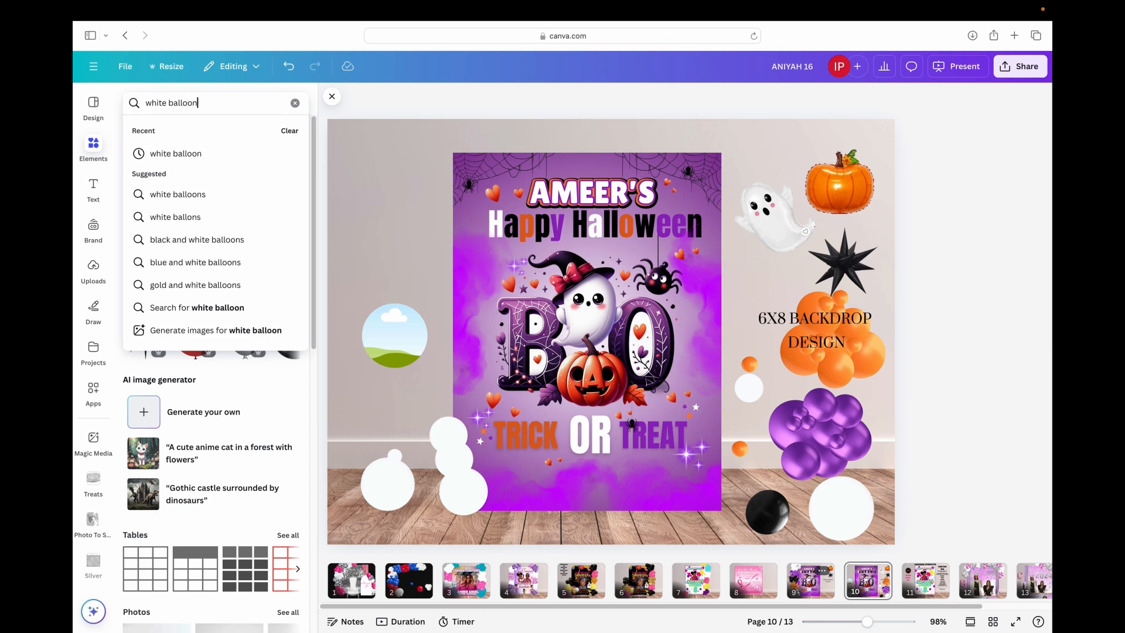
{"action": "key", "text": "Return"}
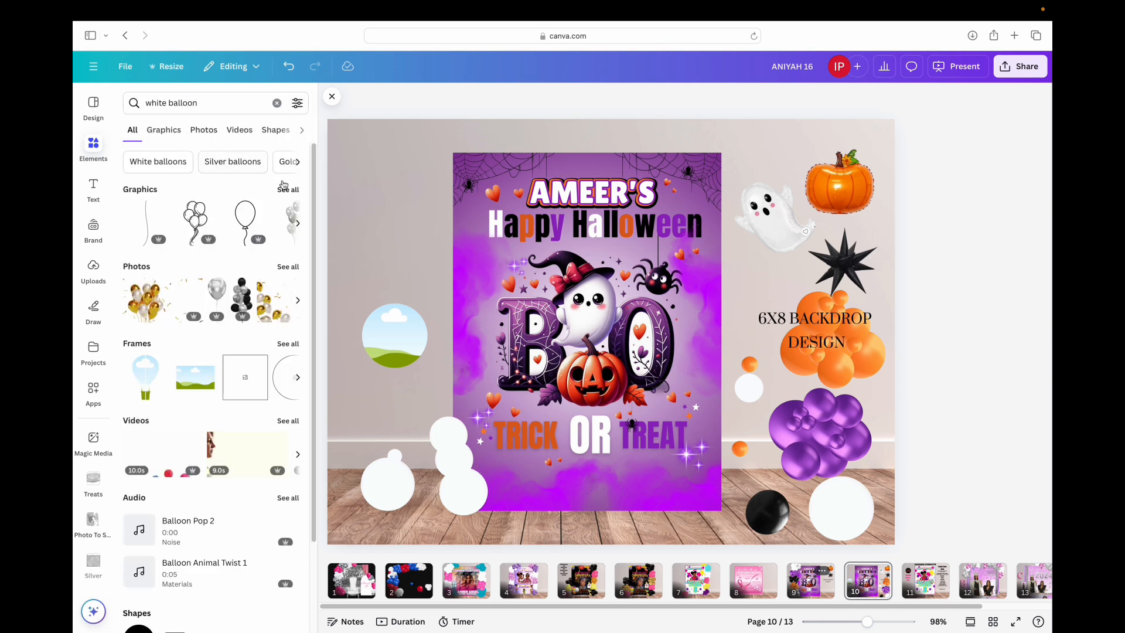
{"action": "left_click", "coordinate": [284, 188]}
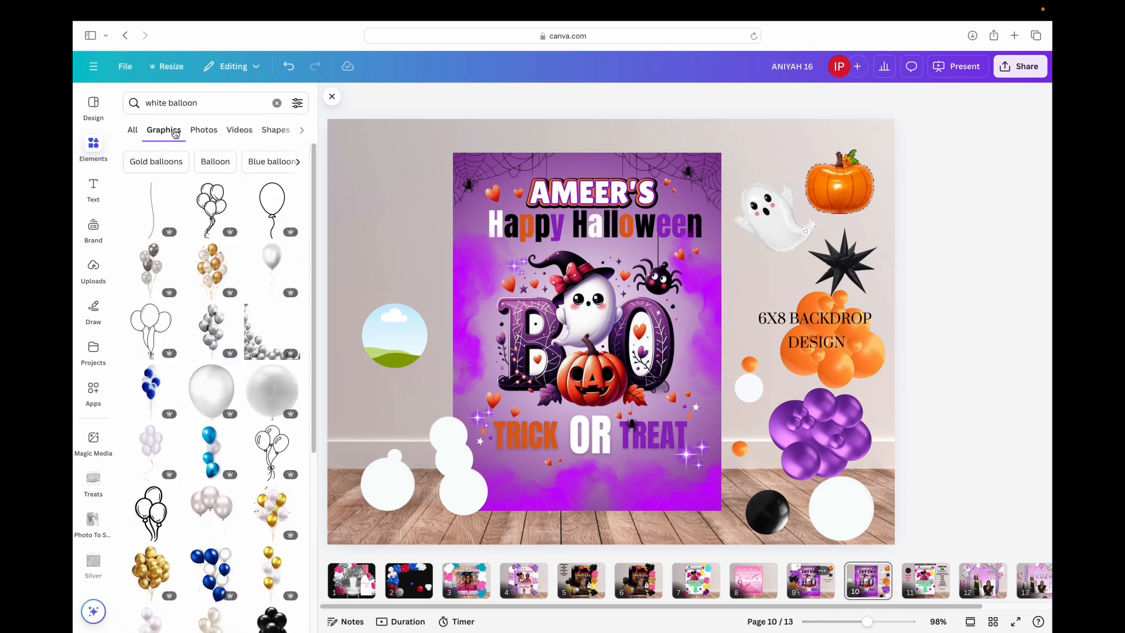
{"action": "left_click", "coordinate": [133, 132]}
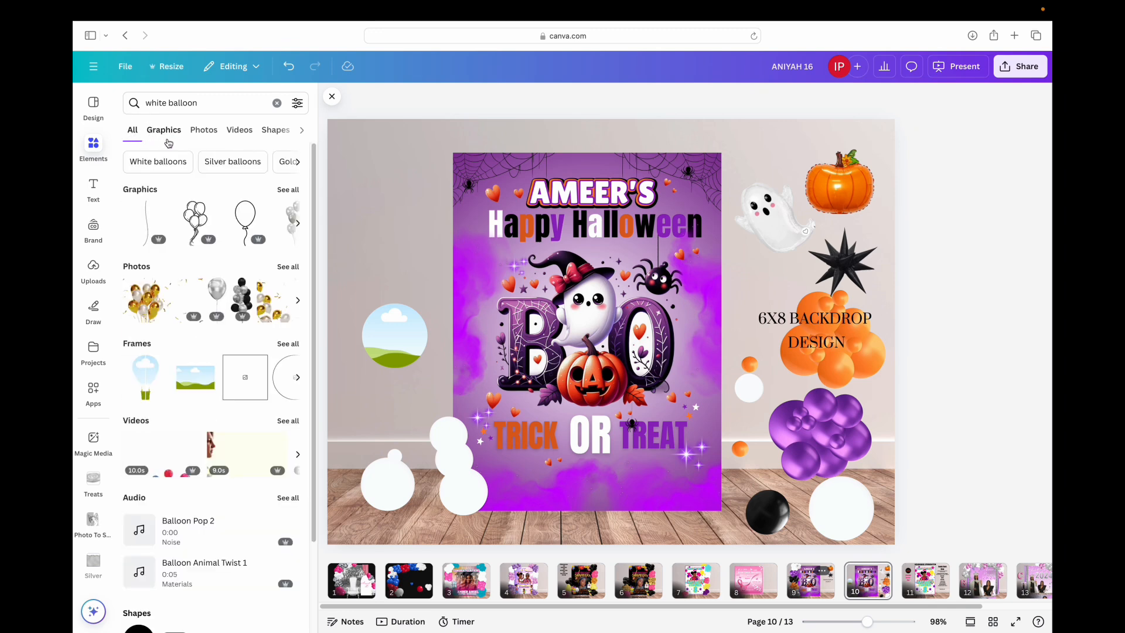
{"action": "left_click", "coordinate": [166, 133]}
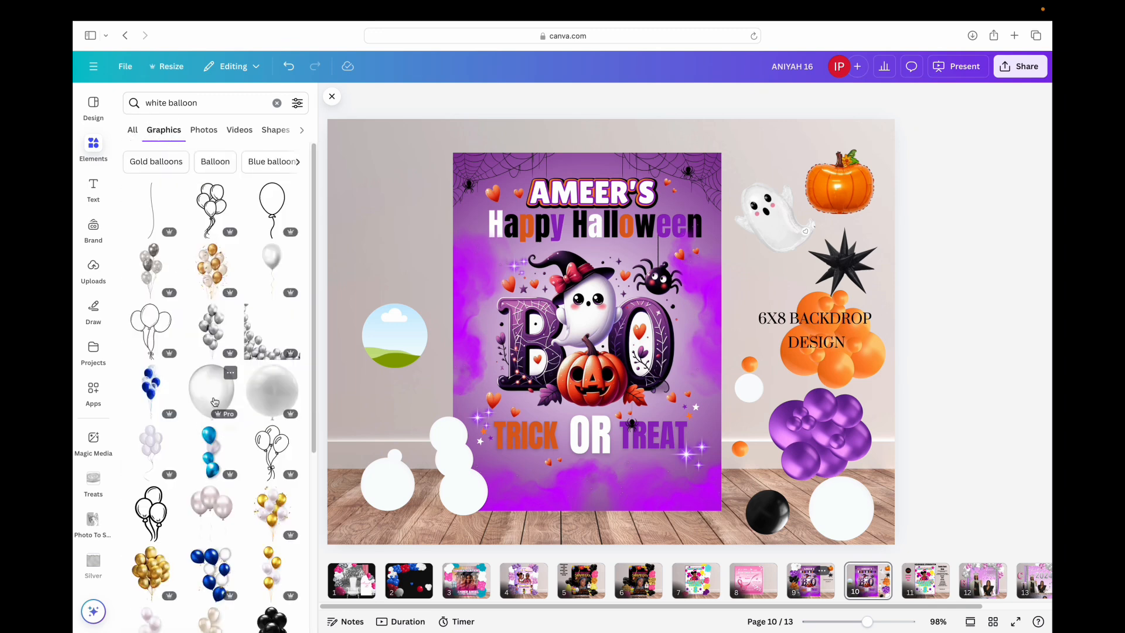
- Add the glossy round white balloon graphic and fit it inside the empty circular frame on the wall
{"action": "left_click", "coordinate": [214, 401]}
{"action": "left_click_drag", "start_coordinate": [585, 326], "coordinate": [395, 361]}
{"action": "double_click", "coordinate": [396, 347]}
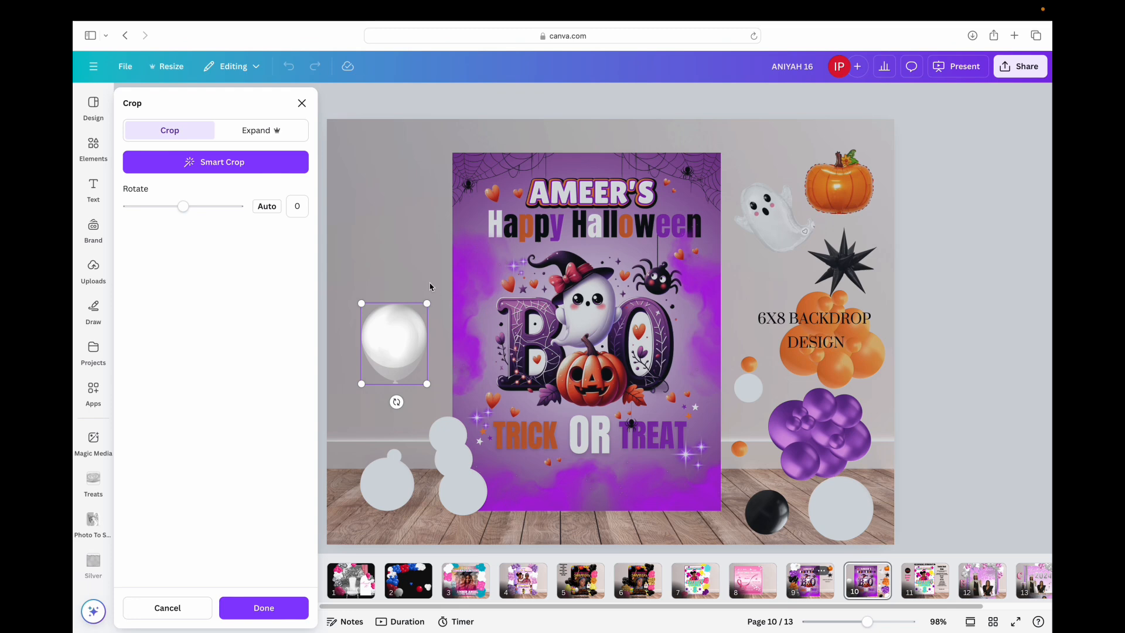
{"action": "left_click", "coordinate": [415, 519]}
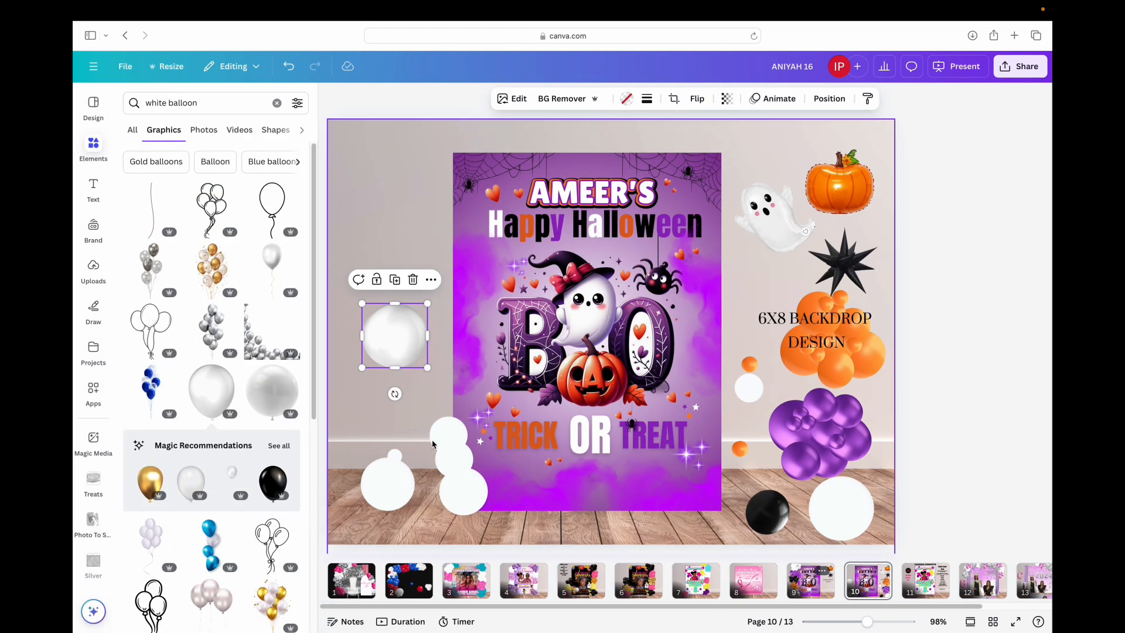
- Shrink the framed white balloon and place a duplicate just above it
{"action": "left_click", "coordinate": [433, 444]}
{"action": "left_click", "coordinate": [395, 333]}
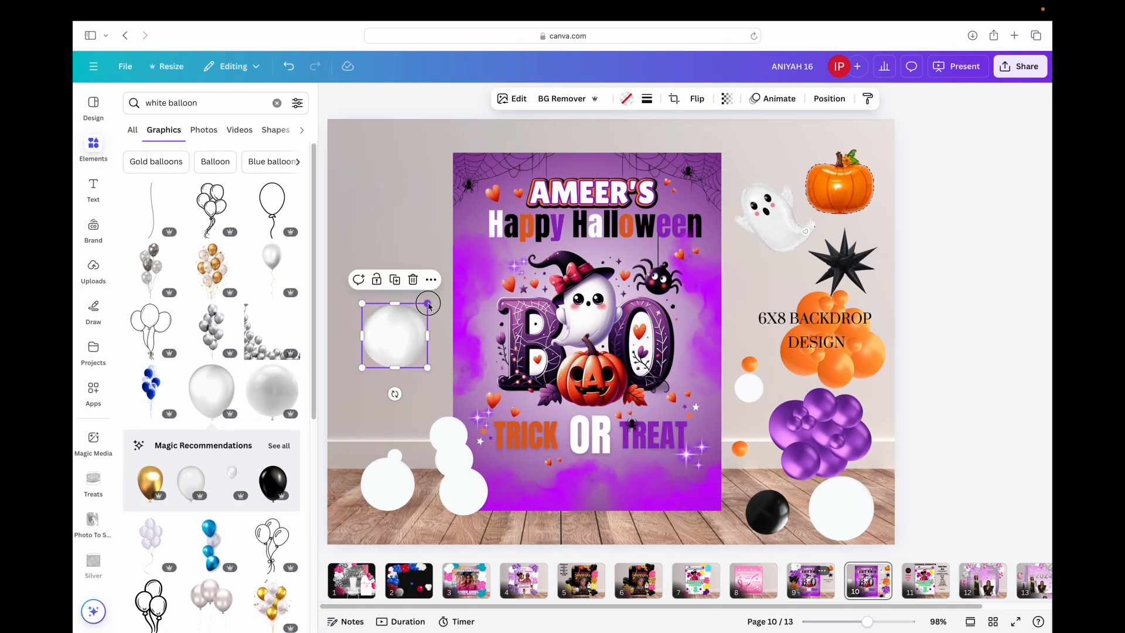
{"action": "left_click_drag", "start_coordinate": [427, 336], "coordinate": [380, 283]}
{"action": "left_click", "coordinate": [385, 299]}
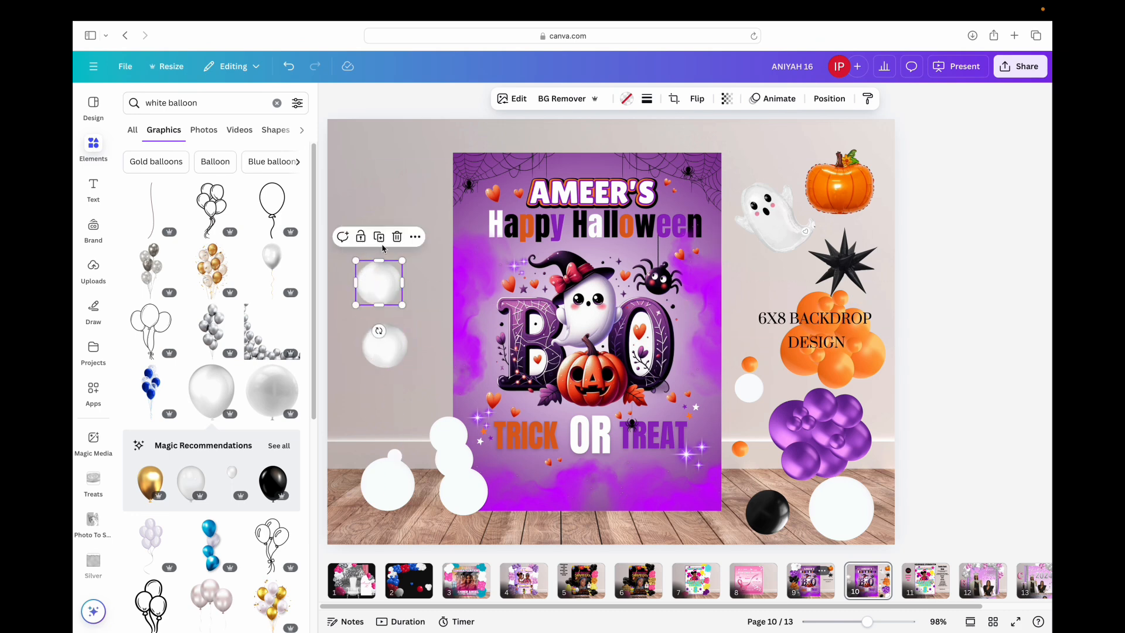
- Delete the duplicate white balloon above the original, including its frame
{"action": "left_click", "coordinate": [397, 237]}
{"action": "left_click", "coordinate": [394, 287]}
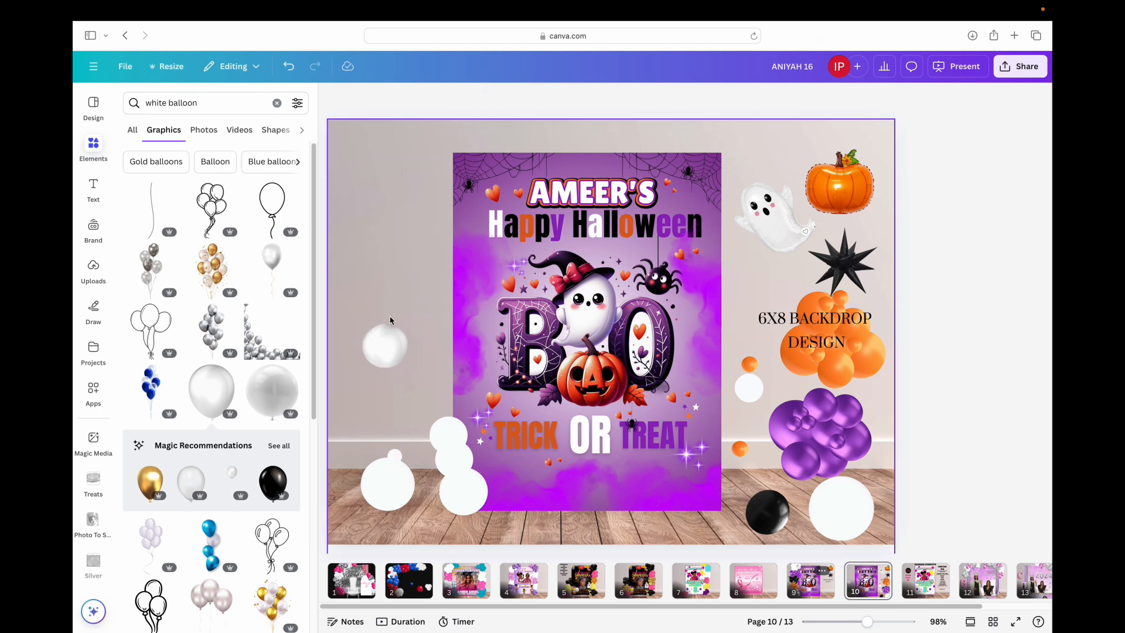
- Try replacing the framed balloon image with a plain white fill, and undo the change
{"action": "left_click", "coordinate": [385, 343]}
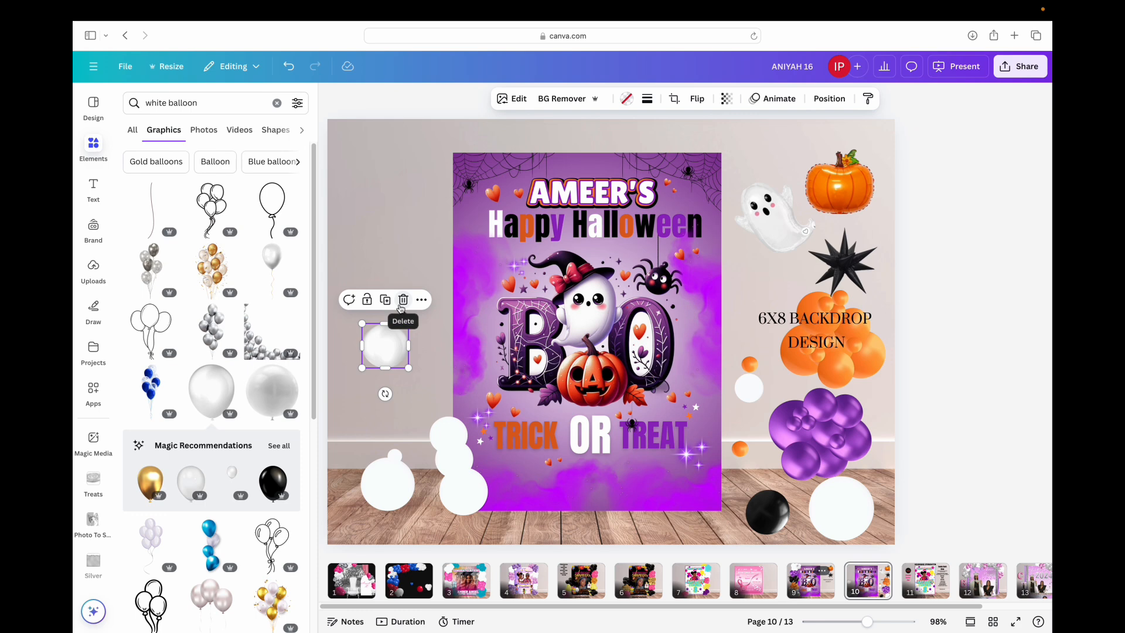
{"action": "left_click", "coordinate": [401, 301]}
{"action": "left_click", "coordinate": [410, 324]}
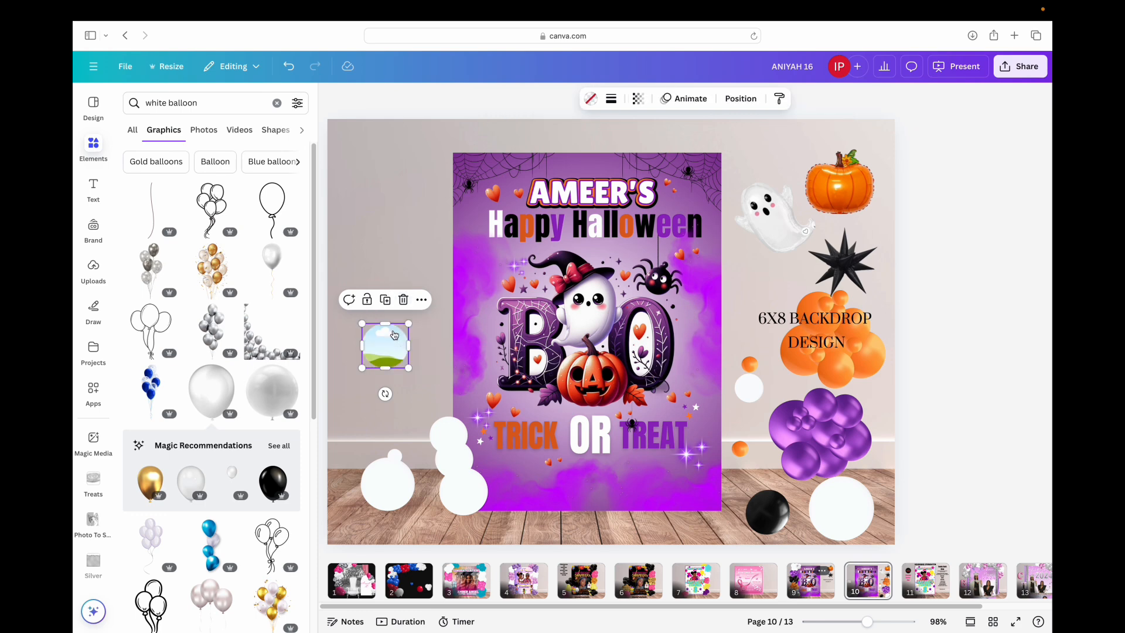
{"action": "left_click", "coordinate": [591, 99]}
{"action": "left_click", "coordinate": [186, 222]}
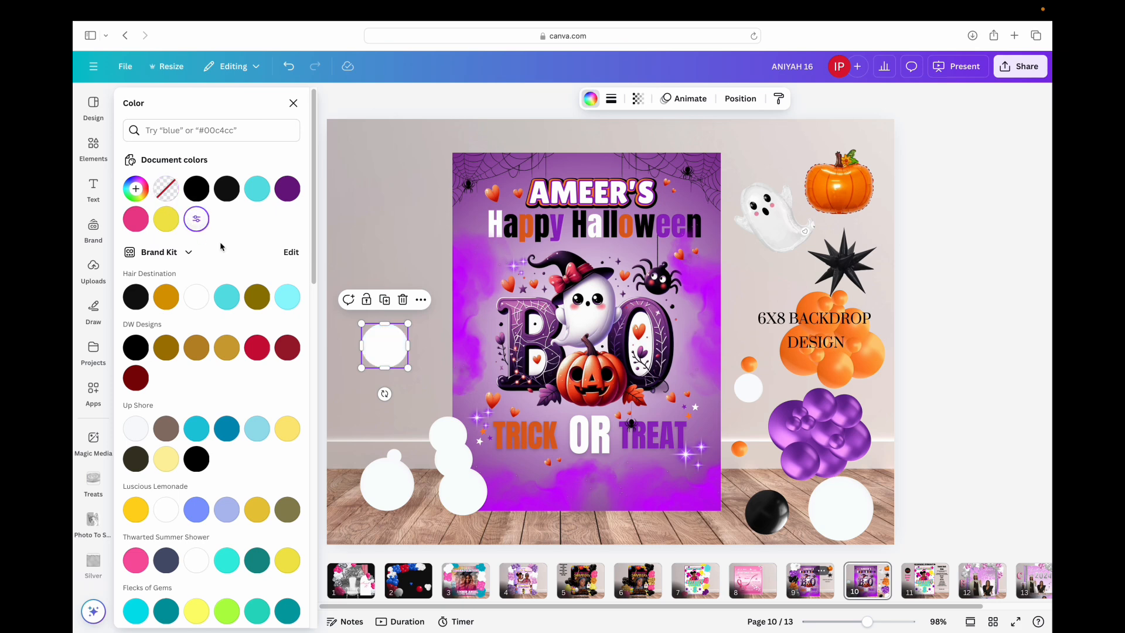
{"action": "left_click", "coordinate": [390, 244]}
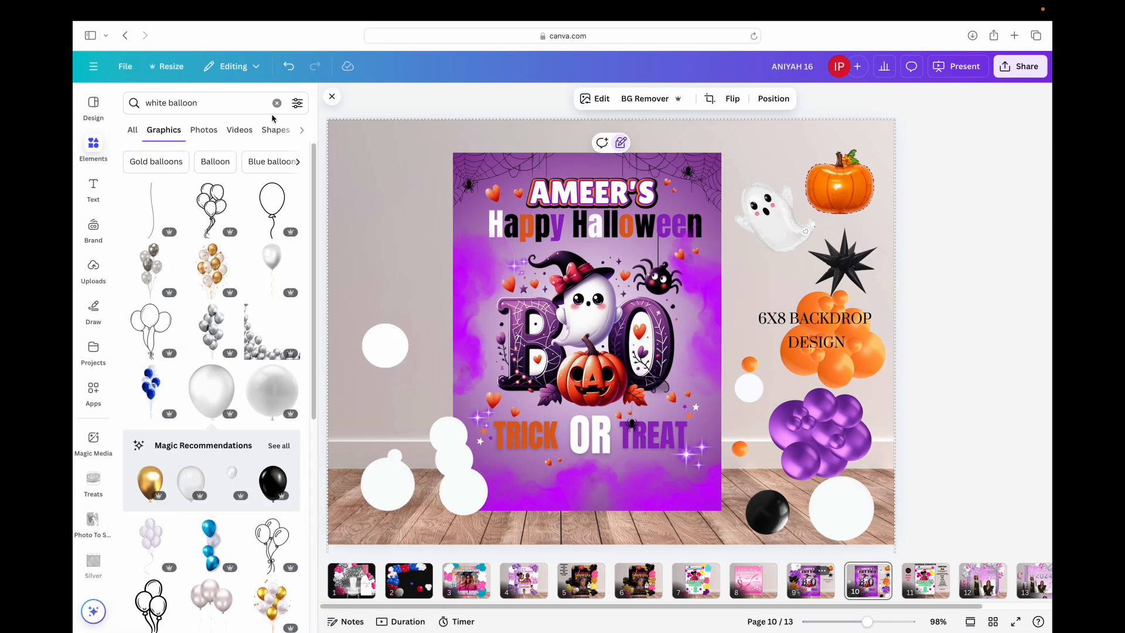
{"action": "left_click", "coordinate": [289, 67]}
{"action": "left_click", "coordinate": [289, 67]}
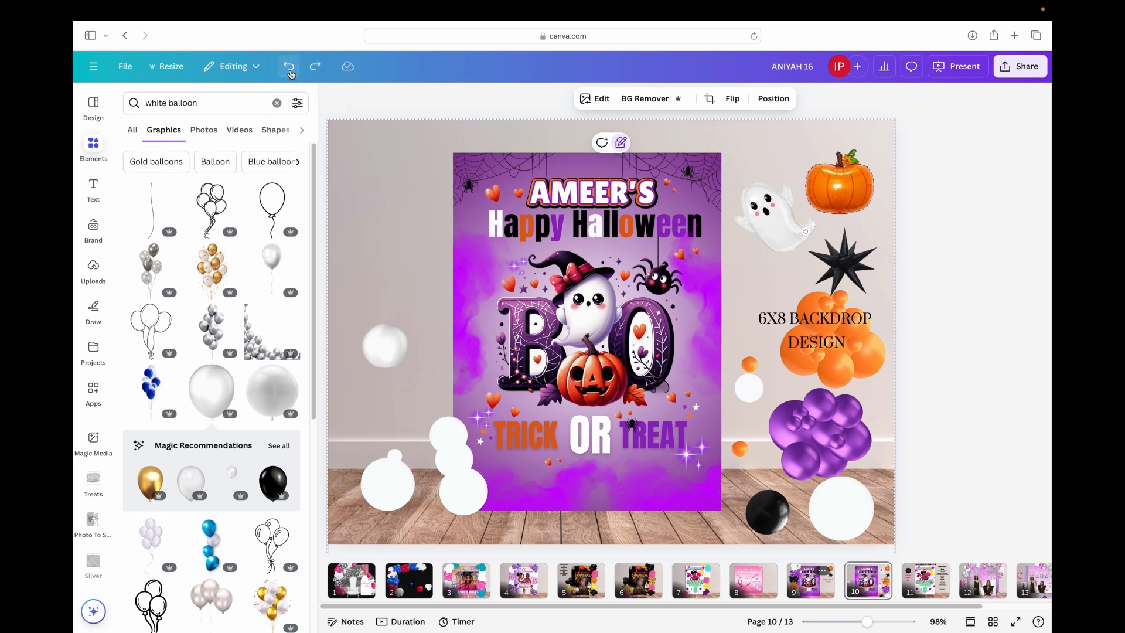
- Delete all the remaining plain white circles beside the backdrop's lower-left corner
{"action": "left_click", "coordinate": [440, 449]}
{"action": "key", "text": "Delete"}
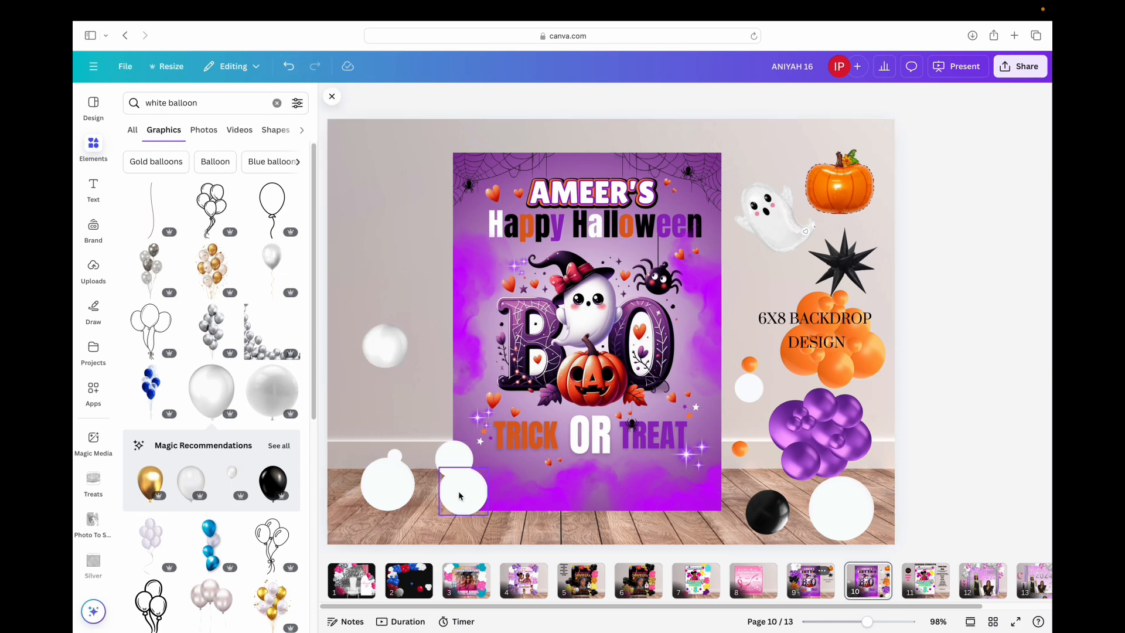
{"action": "left_click", "coordinate": [460, 495]}
{"action": "key", "text": "Delete"}
{"action": "key", "text": "Delete"}
{"action": "left_click", "coordinate": [452, 460]}
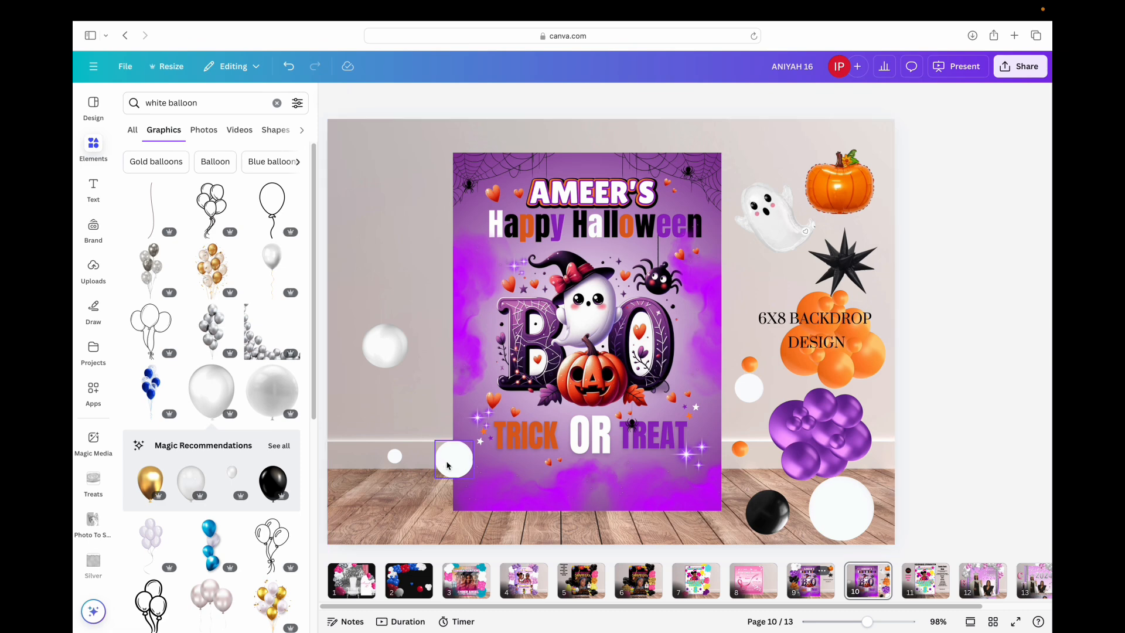
{"action": "key", "text": "Delete"}
{"action": "left_click", "coordinate": [394, 457]}
{"action": "key", "text": "Delete"}
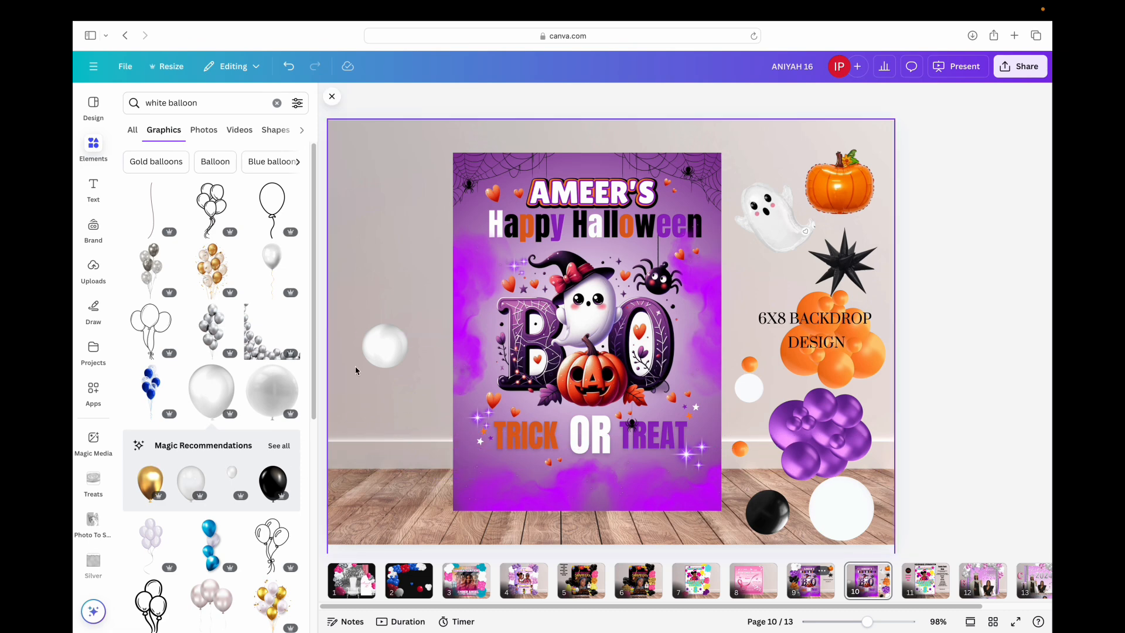
- Duplicate the glossy white balloon and arrange five overlapping balloons of varied sizes in a cluster on the floor left of the backdrop
{"action": "left_click", "coordinate": [378, 348]}
{"action": "left_click_drag", "start_coordinate": [378, 348], "coordinate": [338, 413]}
{"action": "left_click", "coordinate": [402, 451]}
{"action": "left_click", "coordinate": [369, 389]}
{"action": "left_click_drag", "start_coordinate": [394, 471], "coordinate": [380, 450]}
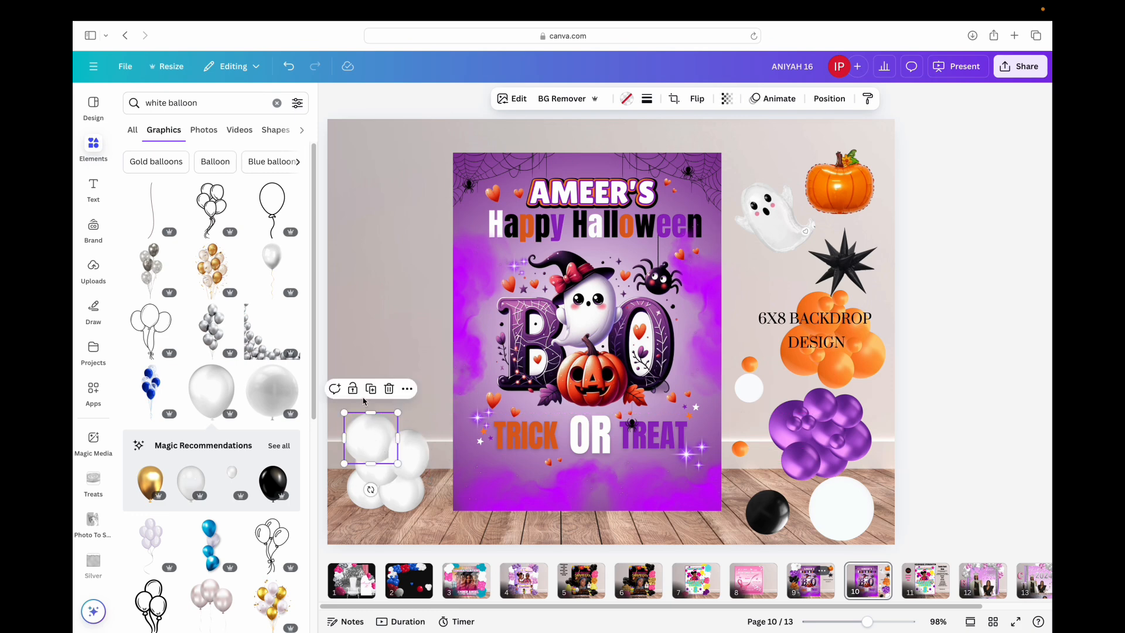
- Group the five white balloons and move the group against the backdrop's lower-left edge
{"action": "left_click", "coordinate": [348, 381]}
{"action": "left_click_drag", "start_coordinate": [346, 401], "coordinate": [424, 515]}
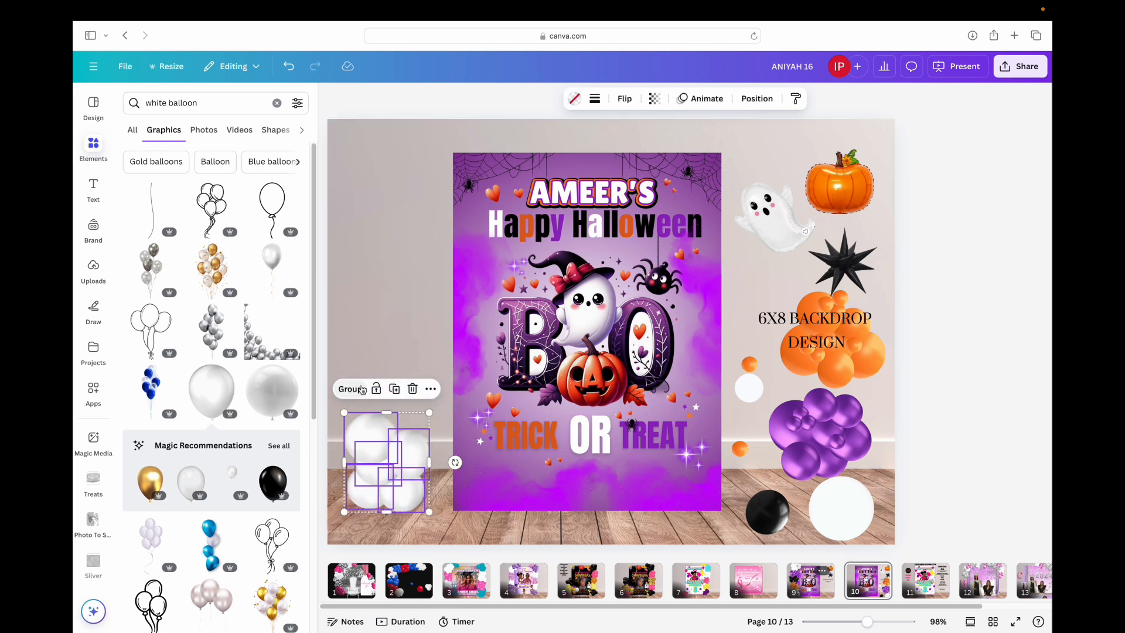
{"action": "left_click", "coordinate": [350, 389]}
{"action": "left_click_drag", "start_coordinate": [391, 455], "coordinate": [436, 462]}
- Try ungrouping the white balloon cluster to select its top balloon, and undo the ungrouping
{"action": "left_click", "coordinate": [433, 485]}
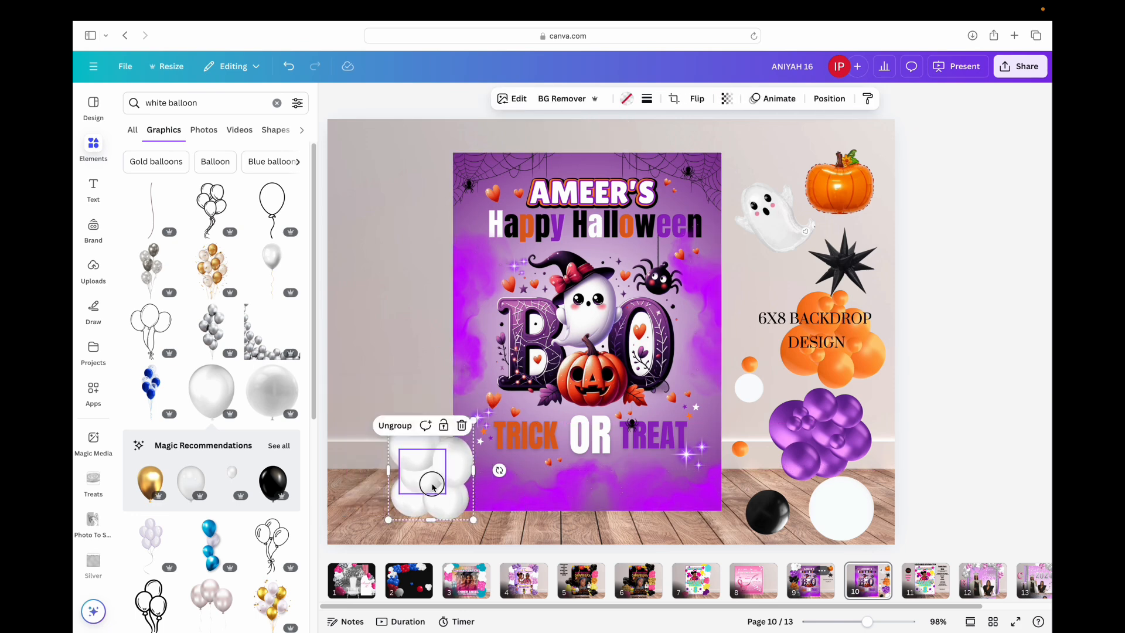
{"action": "left_click", "coordinate": [407, 435]}
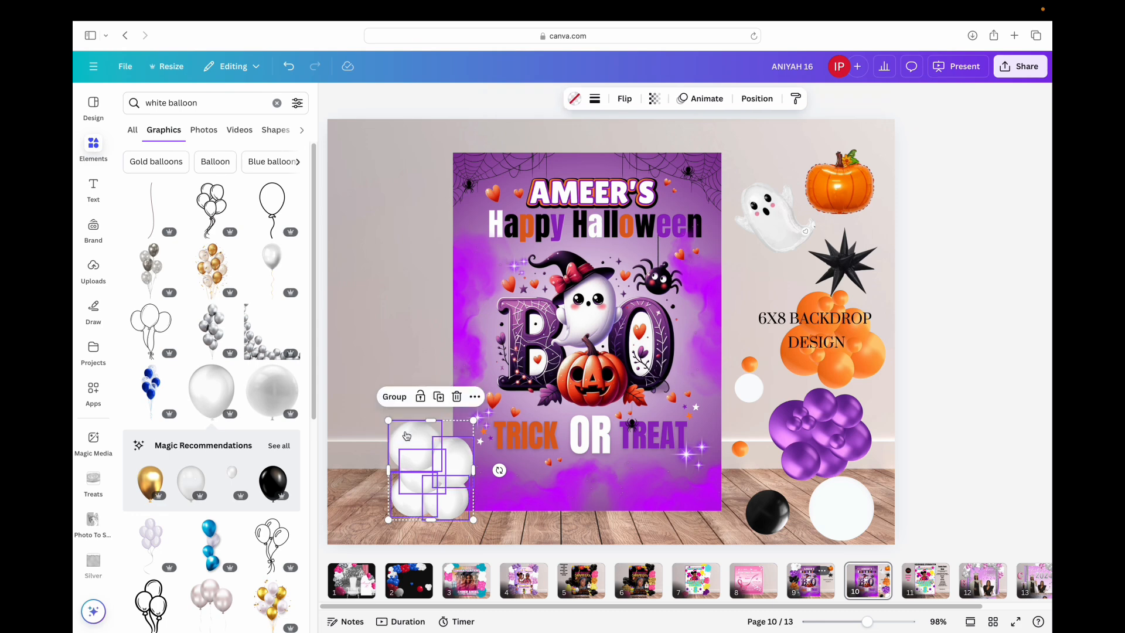
{"action": "left_click", "coordinate": [409, 443]}
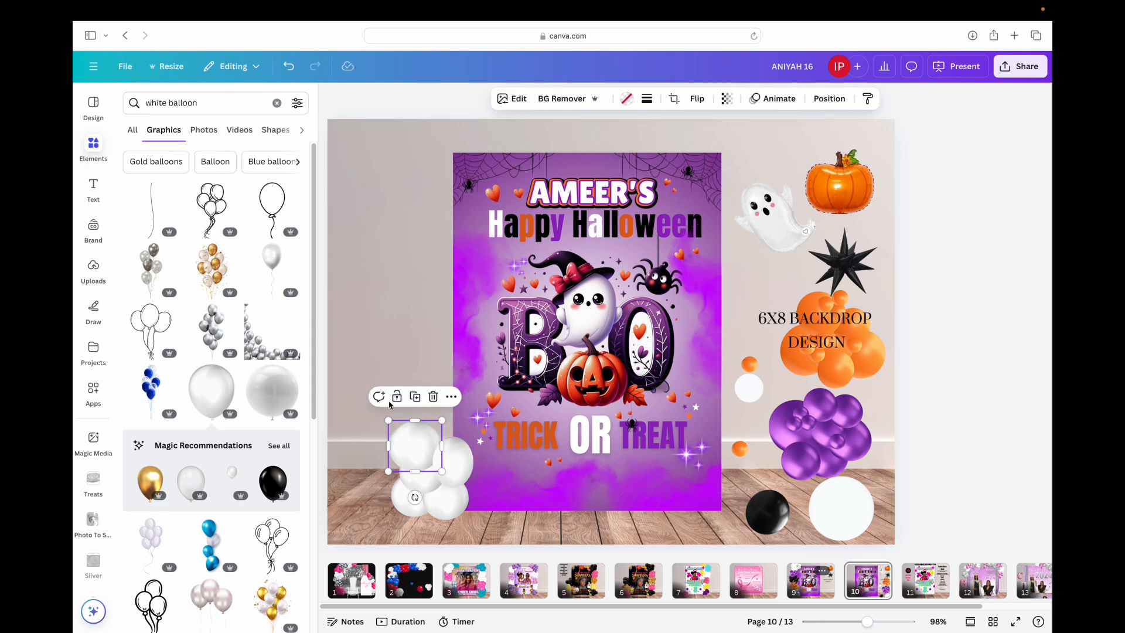
{"action": "left_click", "coordinate": [288, 67]}
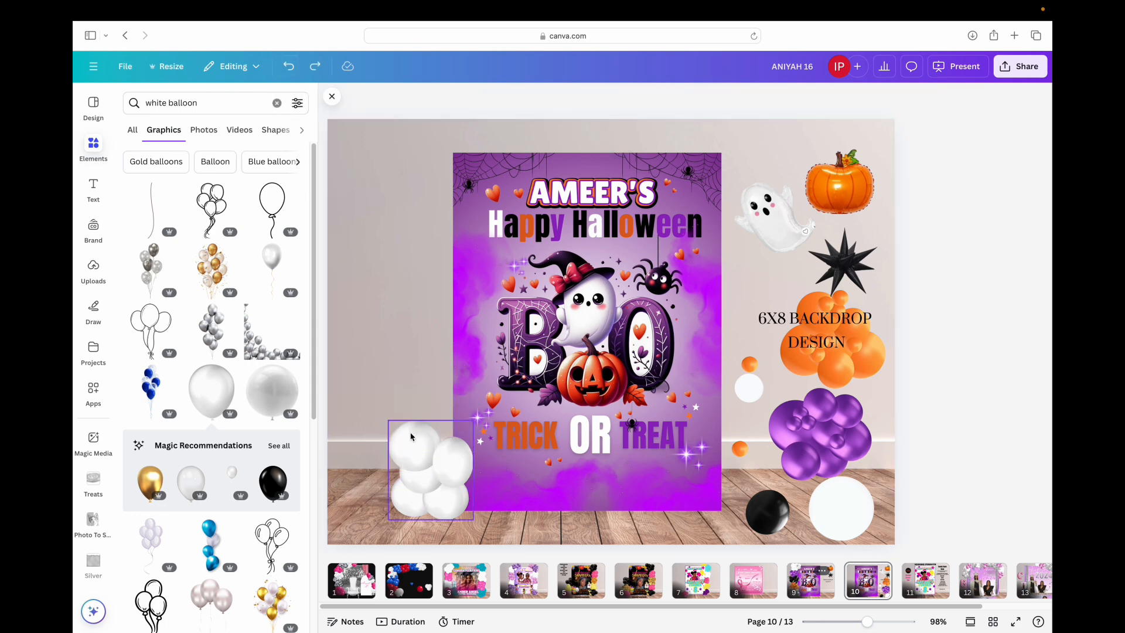
- Undo the last change to the white balloon cluster, duplicate it, and place one cluster at the backdrop's lower-left corner and one above it
{"action": "left_click", "coordinate": [288, 66]}
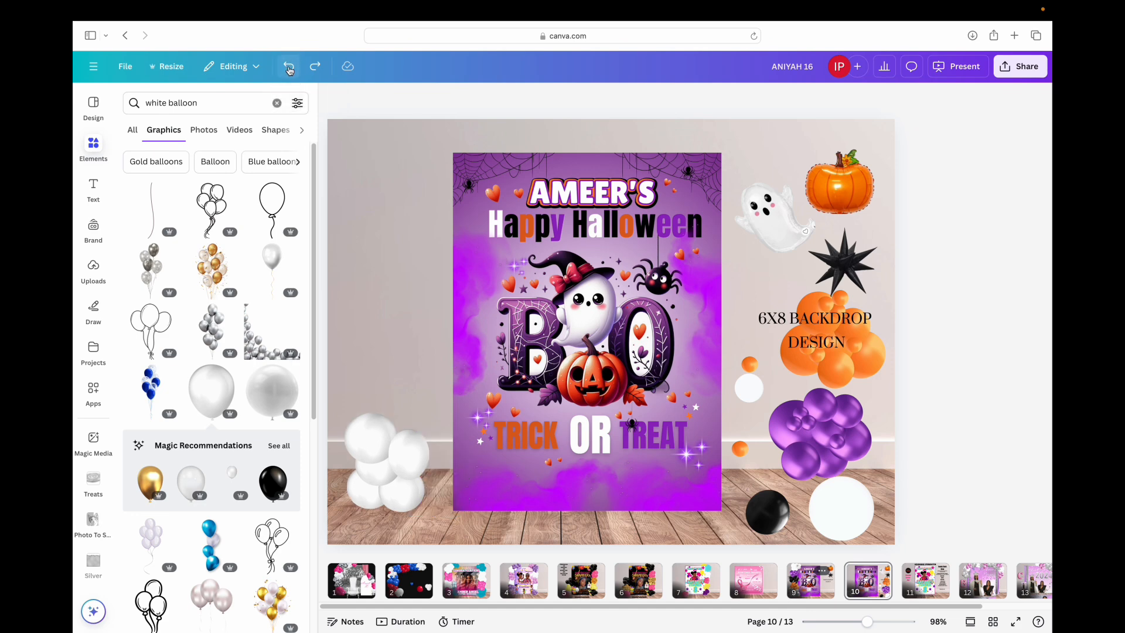
{"action": "left_click", "coordinate": [378, 454]}
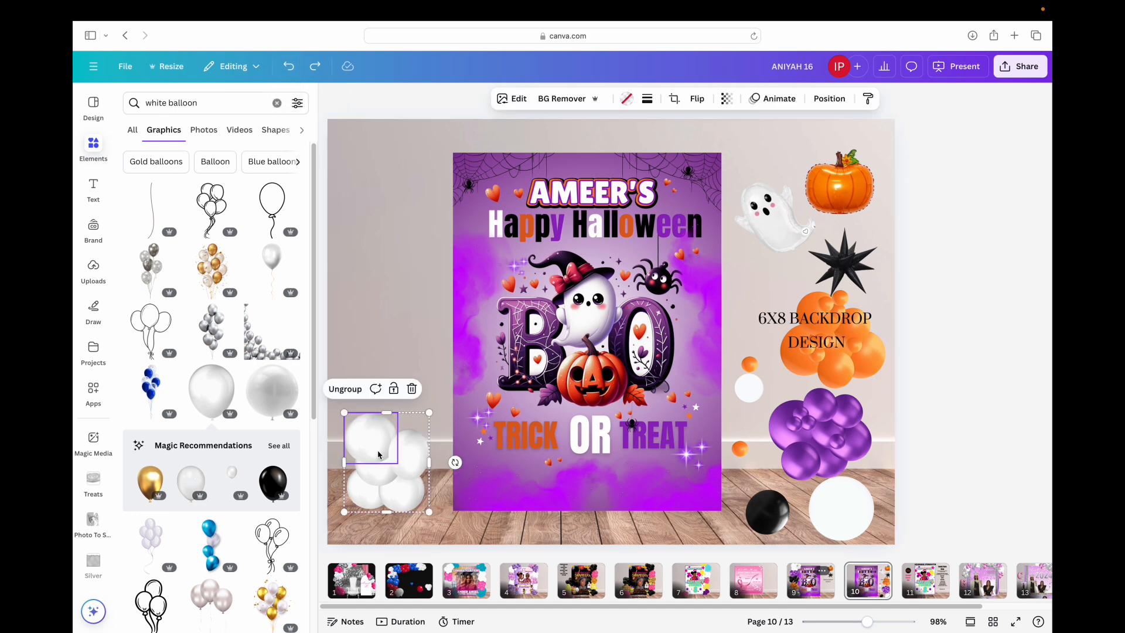
{"action": "right_click", "coordinate": [388, 480]}
{"action": "left_click", "coordinate": [446, 336]}
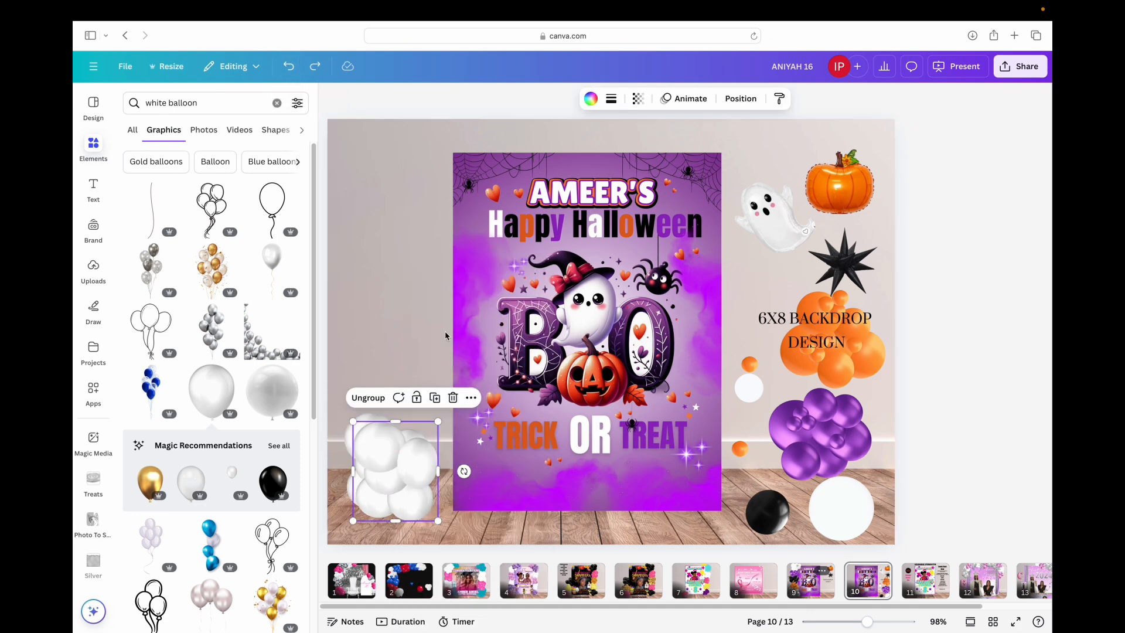
{"action": "left_click_drag", "start_coordinate": [399, 457], "coordinate": [442, 466]}
{"action": "mouse_move", "coordinate": [393, 429]}
{"action": "left_mouse_down"}
{"action": "mouse_move", "coordinate": [363, 406]}
{"action": "mouse_move", "coordinate": [406, 445]}
{"action": "mouse_move", "coordinate": [390, 433]}
{"action": "left_mouse_up"}
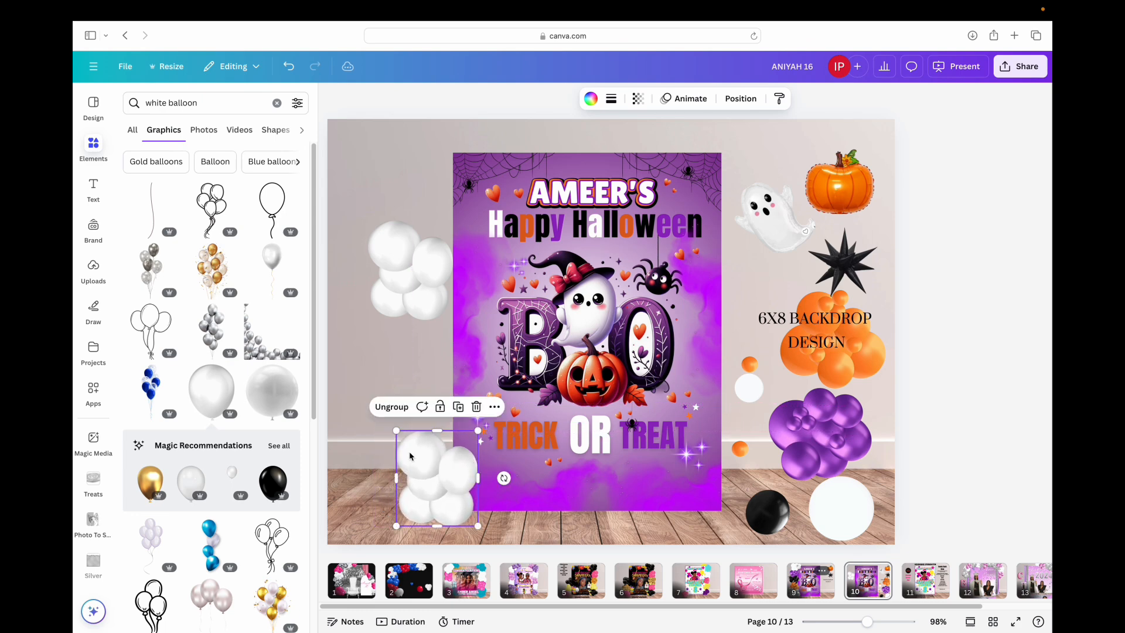
{"action": "mouse_move", "coordinate": [431, 471]}
{"action": "left_mouse_down"}
{"action": "mouse_move", "coordinate": [421, 468]}
{"action": "mouse_move", "coordinate": [429, 475]}
{"action": "left_mouse_up"}
{"action": "left_click", "coordinate": [375, 480]}
{"action": "left_click", "coordinate": [393, 481]}
- Move the upper white balloon cluster onto the backdrop's upper-left corner, rotate it diagonally and regroup it slightly larger
{"action": "left_click", "coordinate": [427, 294]}
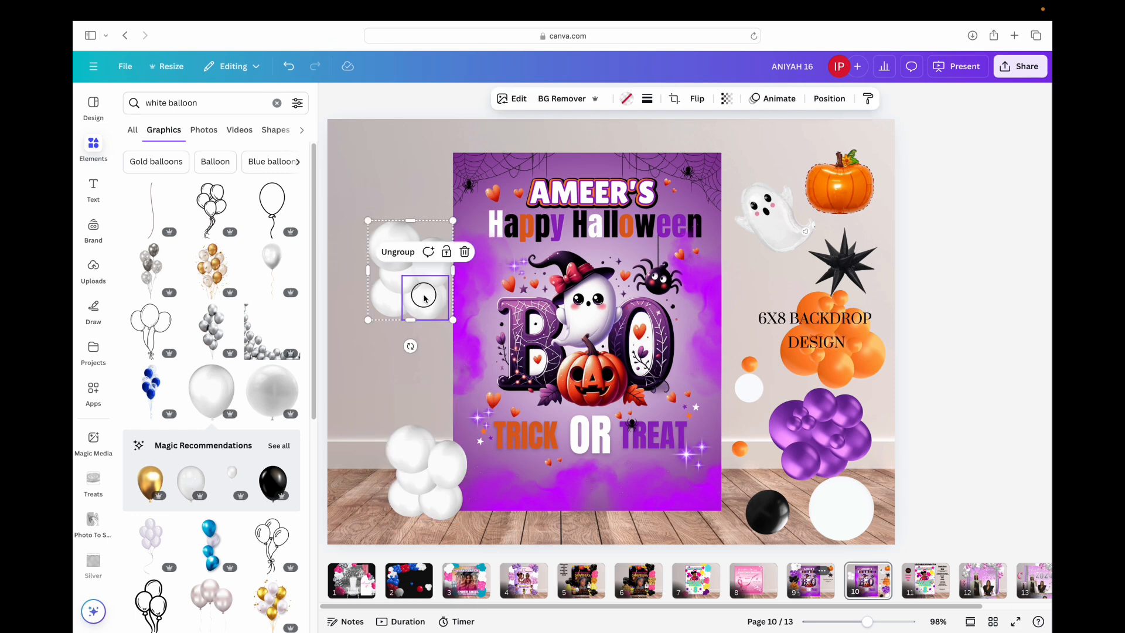
{"action": "left_click_drag", "start_coordinate": [428, 293], "coordinate": [434, 175]}
{"action": "left_click_drag", "start_coordinate": [413, 239], "coordinate": [437, 195]}
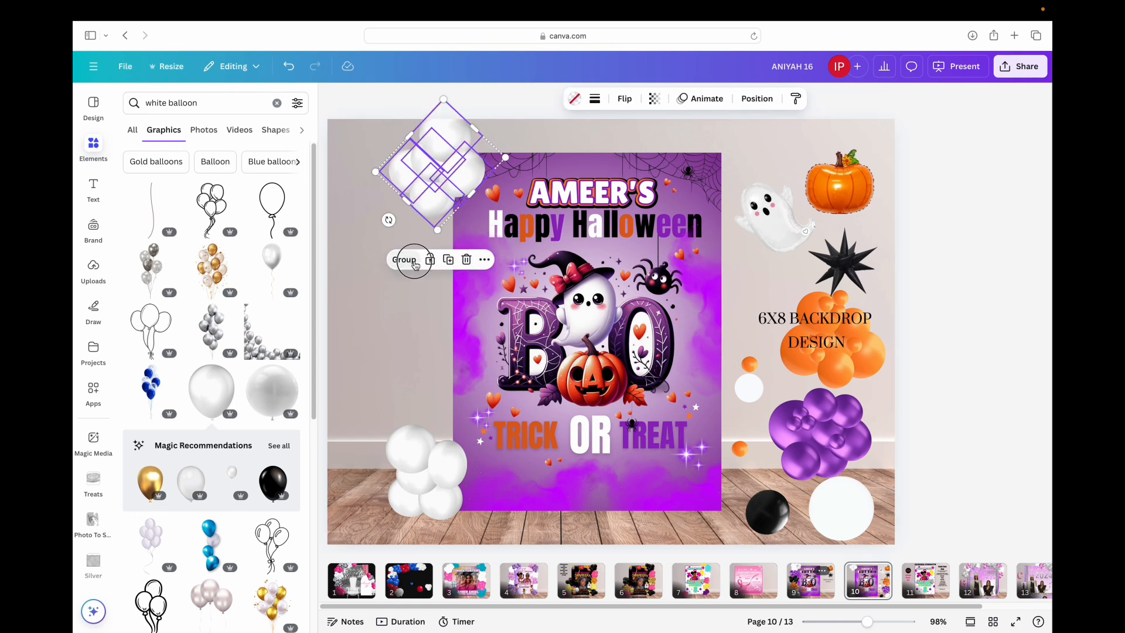
{"action": "left_click", "coordinate": [422, 260]}
{"action": "left_click", "coordinate": [451, 182]}
{"action": "left_click_drag", "start_coordinate": [485, 208], "coordinate": [494, 215]}
{"action": "left_click", "coordinate": [383, 246]}
- Ungroup the white cluster at the backdrop's upper-left corner and rearrange its balloons so they curve around the corner
{"action": "left_click", "coordinate": [433, 211]}
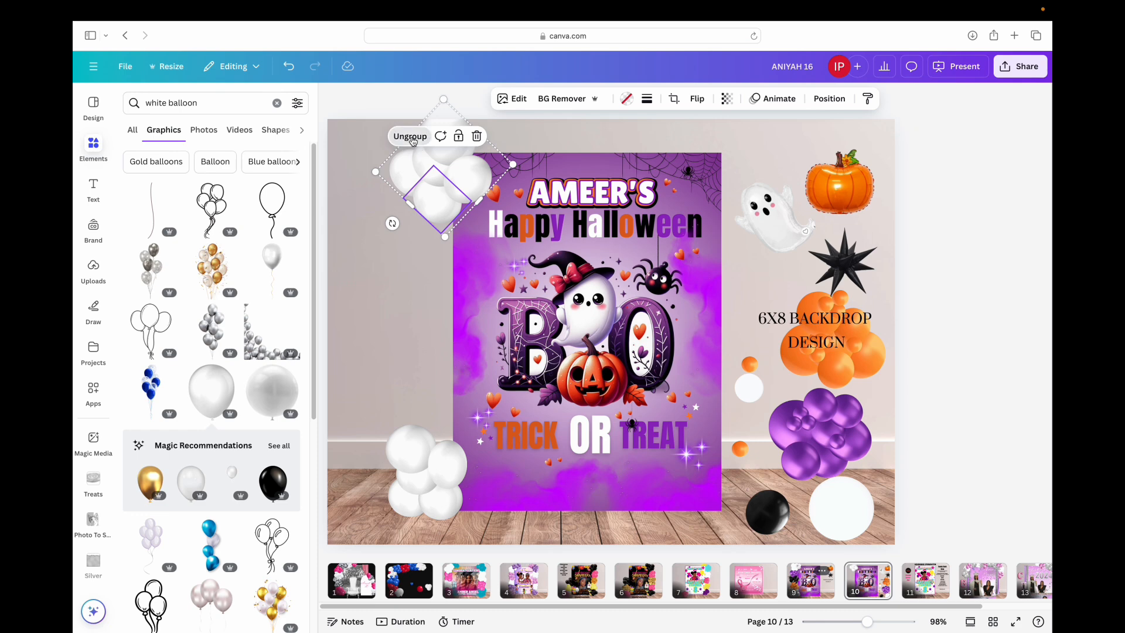
{"action": "left_click", "coordinate": [410, 136]}
{"action": "left_click", "coordinate": [423, 182]}
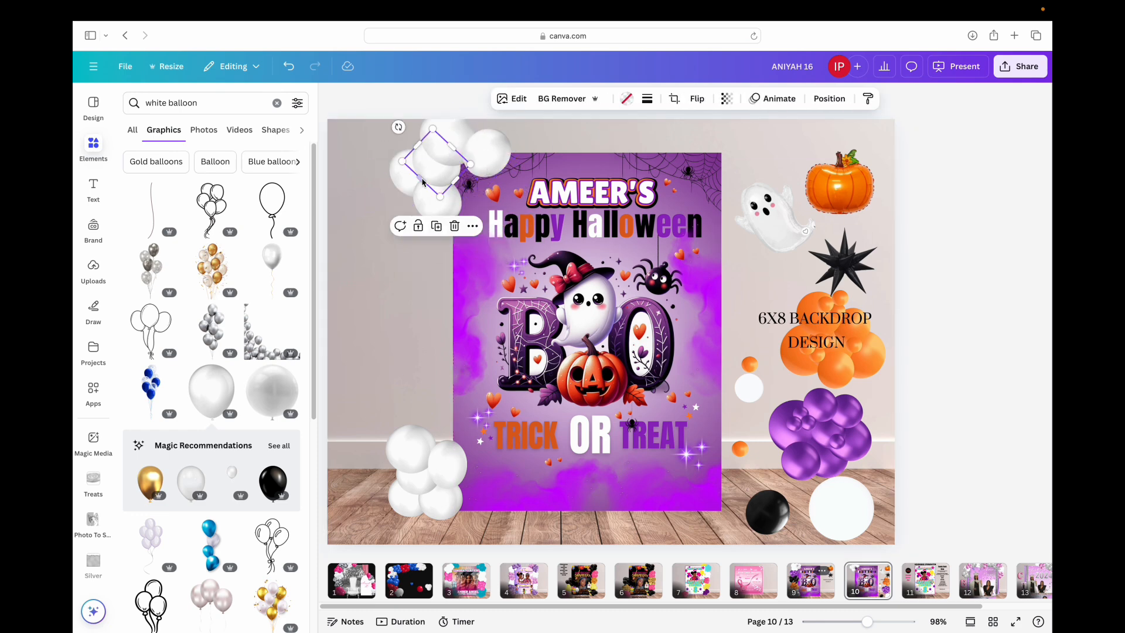
{"action": "left_click", "coordinate": [426, 214]}
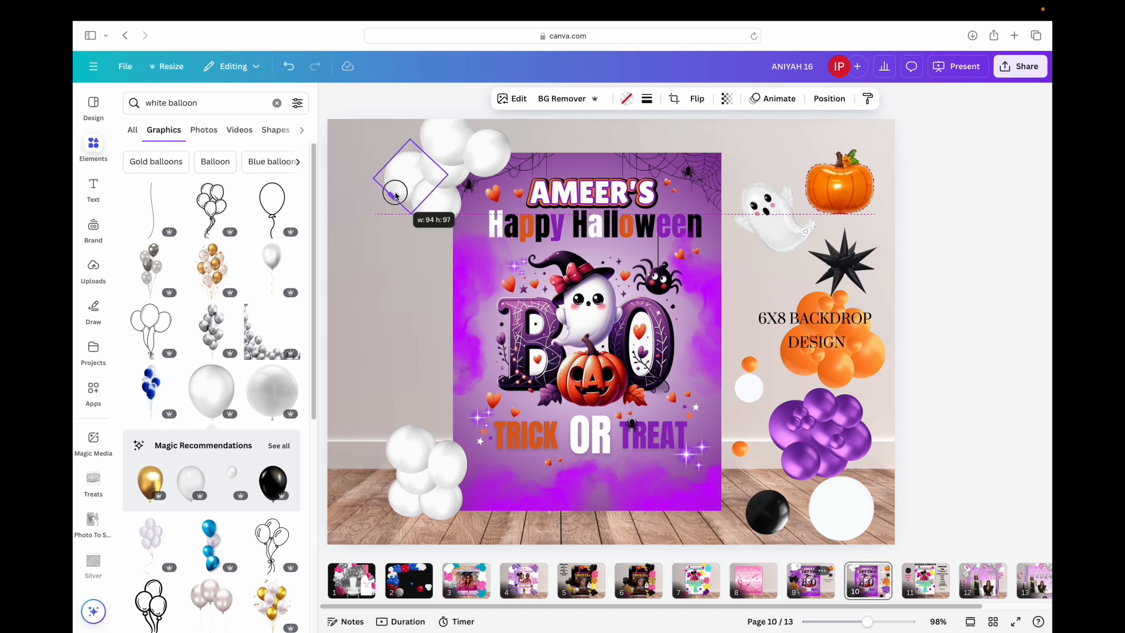
{"action": "left_click_drag", "start_coordinate": [406, 178], "coordinate": [434, 143]}
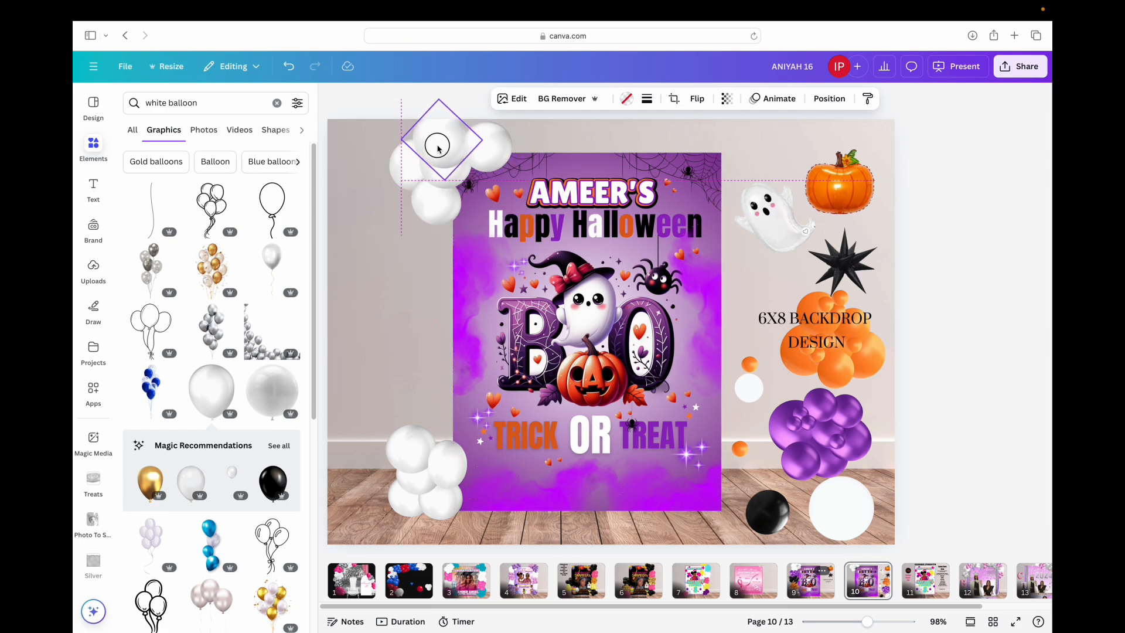
{"action": "left_click_drag", "start_coordinate": [438, 100], "coordinate": [451, 137]}
{"action": "left_click", "coordinate": [398, 258]}
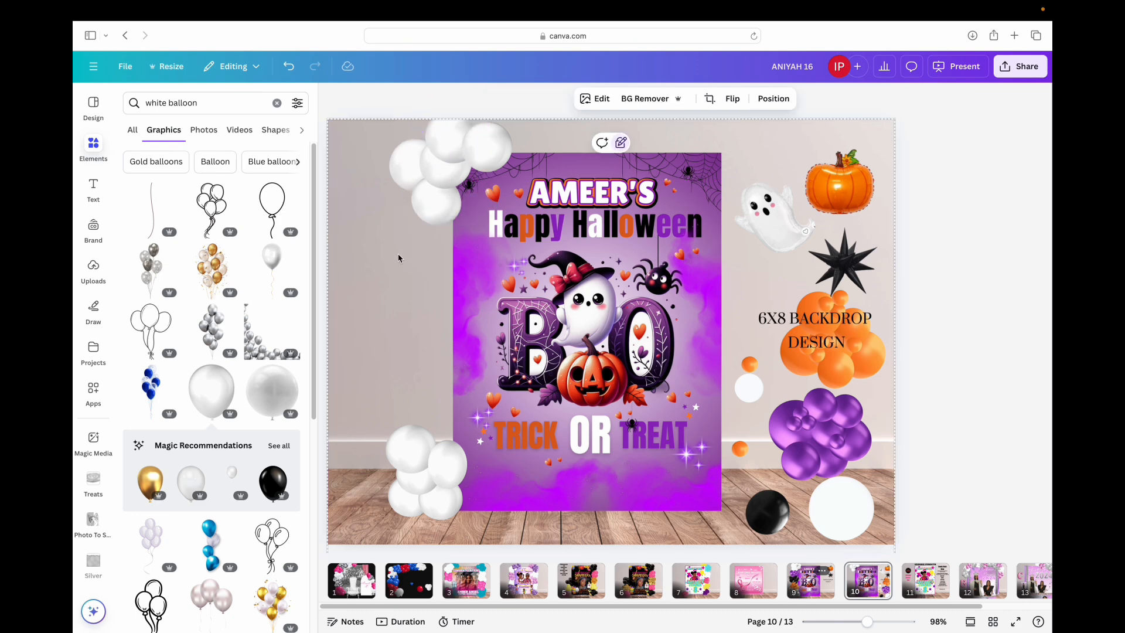
- Ungroup the white cluster at the backdrop's lower-left corner and slightly resize its upper balloons individually
{"action": "left_click", "coordinate": [414, 448]}
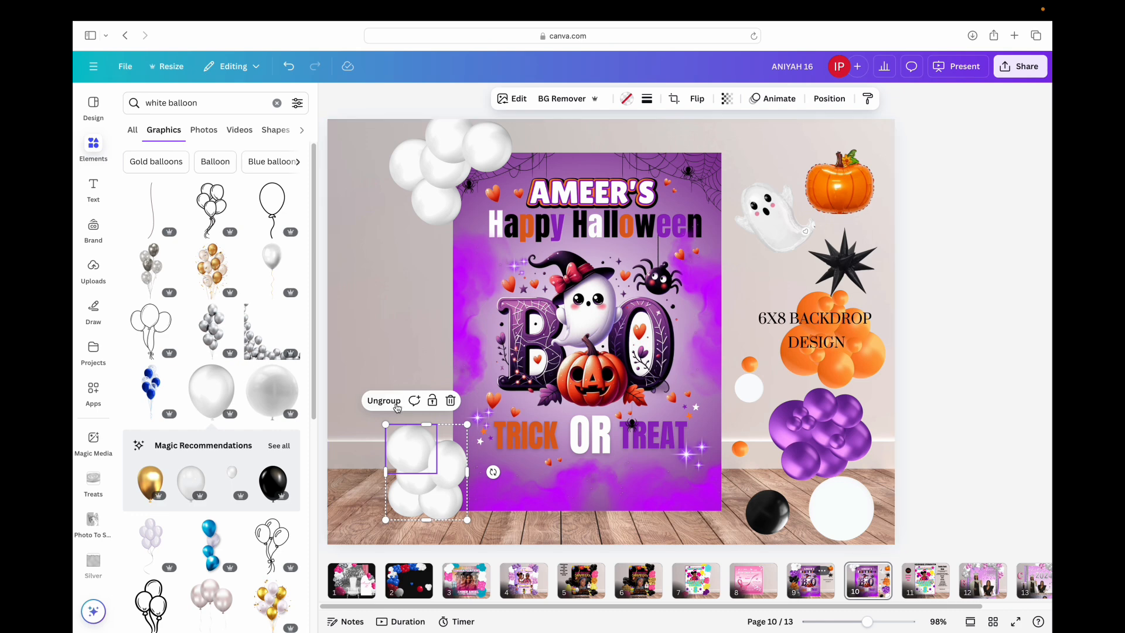
{"action": "left_click", "coordinate": [396, 406]}
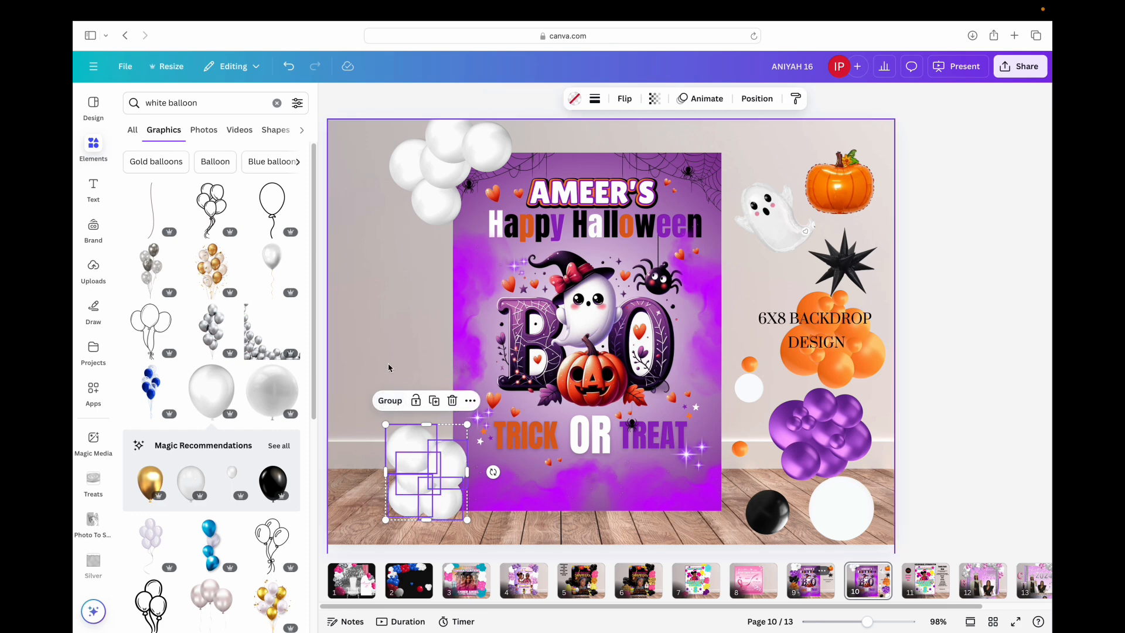
{"action": "left_click", "coordinate": [412, 459]}
{"action": "left_click", "coordinate": [450, 459]}
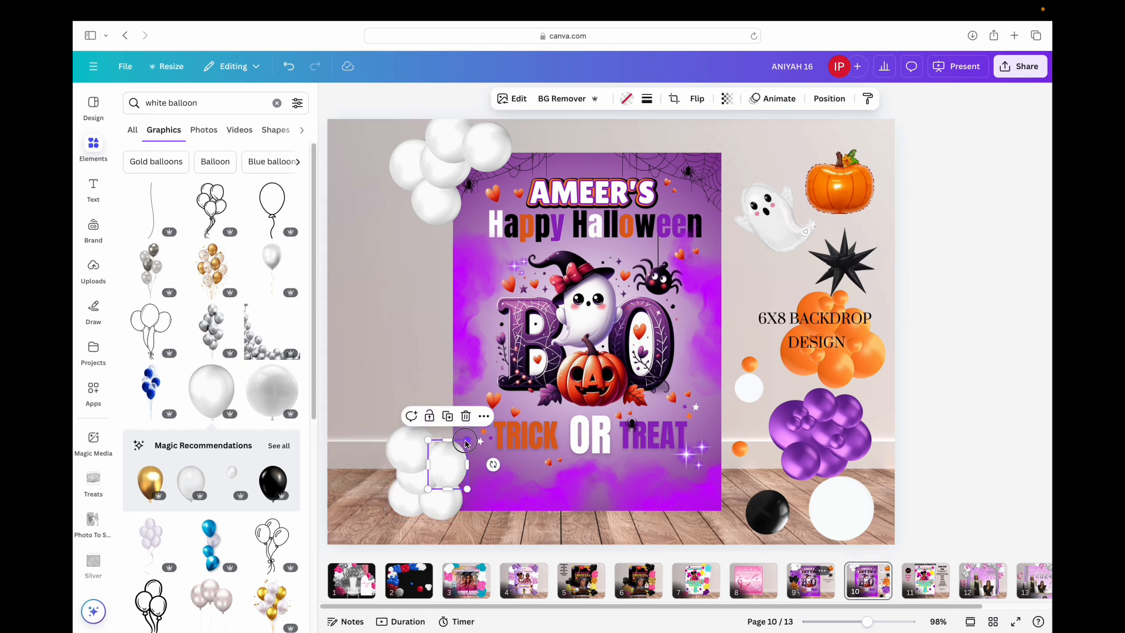
{"action": "left_click_drag", "start_coordinate": [466, 443], "coordinate": [468, 445]}
{"action": "left_click_drag", "start_coordinate": [468, 488], "coordinate": [413, 459]}
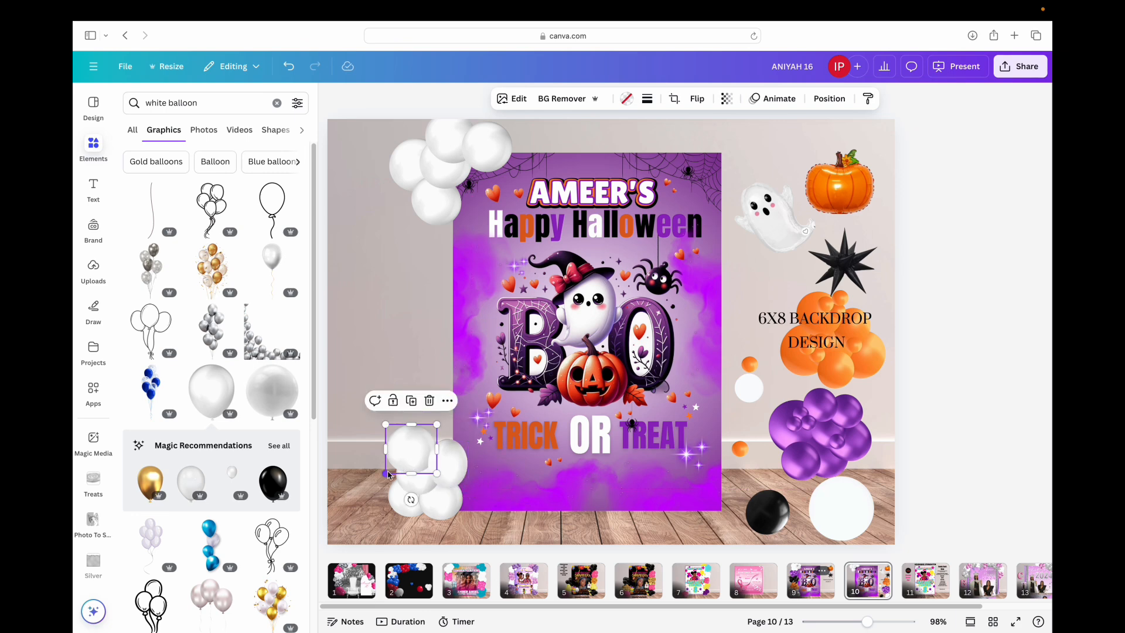
{"action": "left_click", "coordinate": [346, 223]}
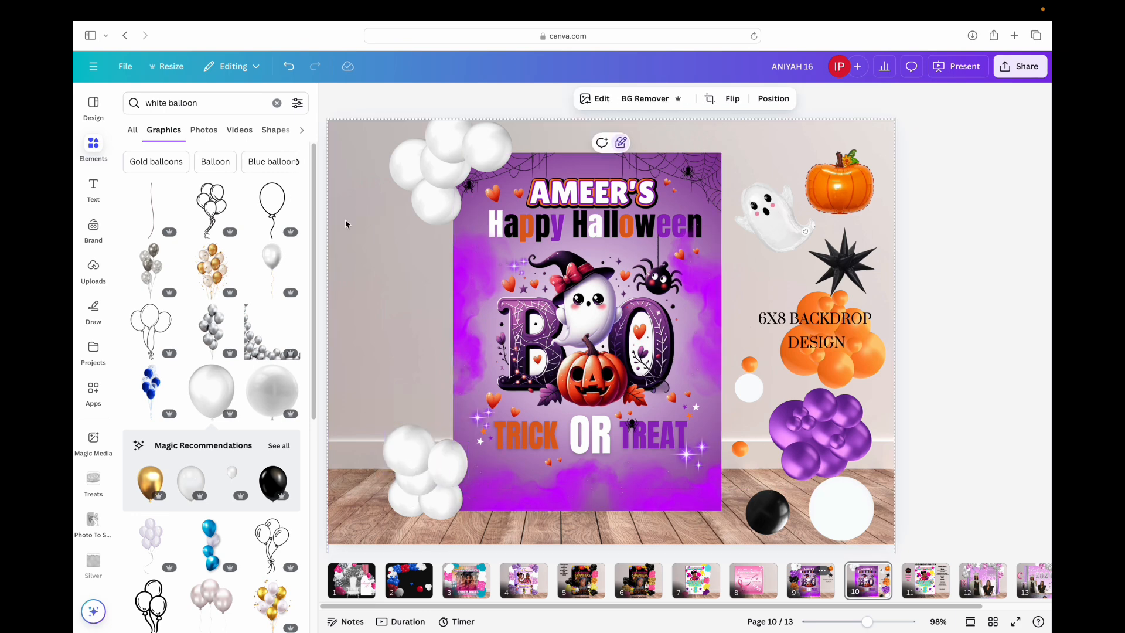
- Insert a circle frame and position it over the left edge of the backdrop
{"action": "left_click", "coordinate": [277, 103]}
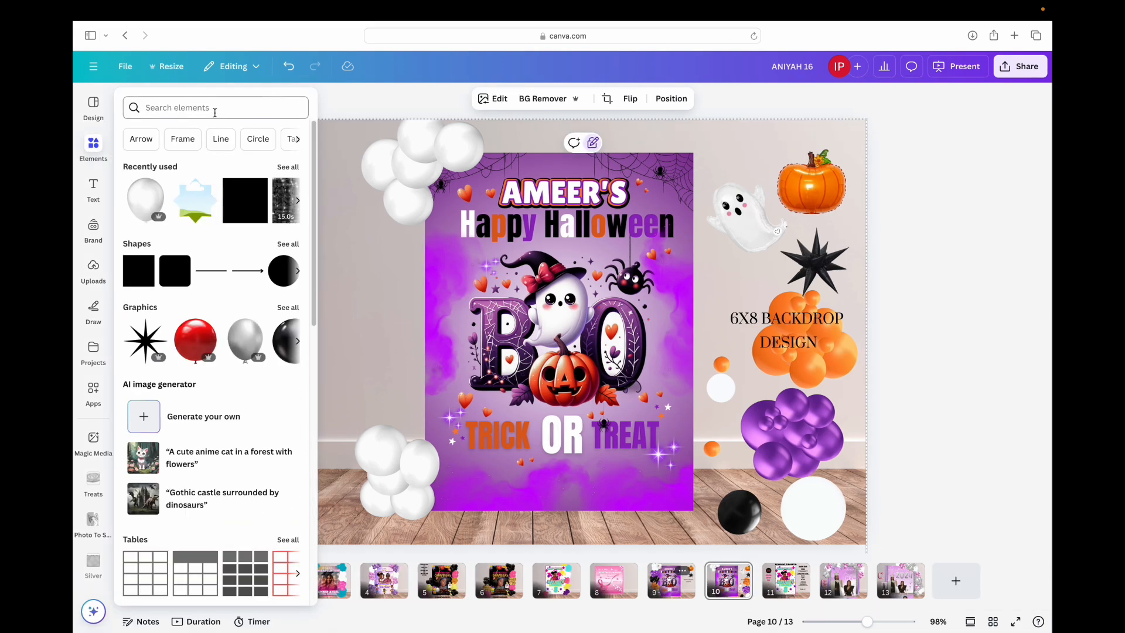
{"action": "scroll", "coordinate": [183, 530], "scroll_direction": "down", "scroll_amount": 10}
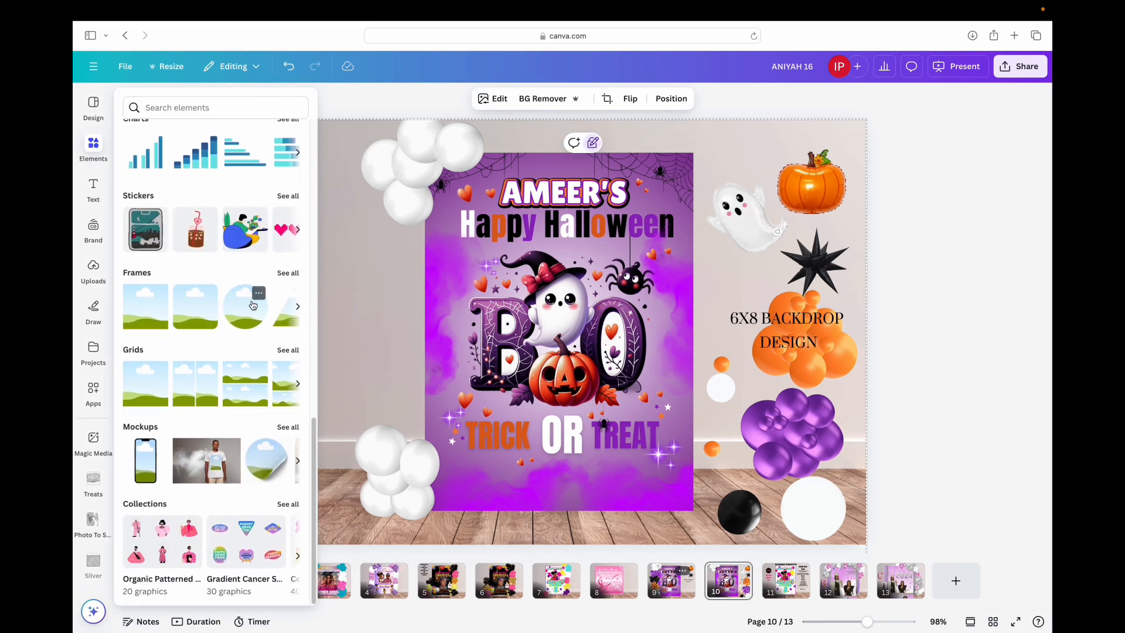
{"action": "left_click", "coordinate": [253, 305]}
{"action": "left_click_drag", "start_coordinate": [589, 310], "coordinate": [440, 299]}
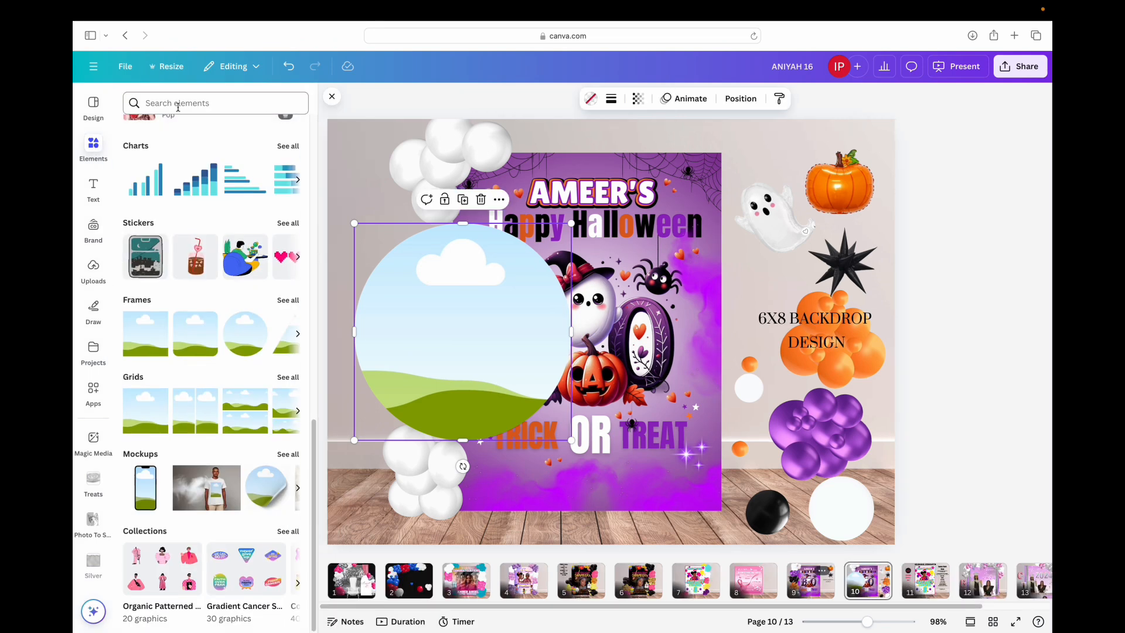
- Search for black balloon graphics, fill the circle frame with the glossy black balloon and crop out its knot
{"action": "left_click", "coordinate": [178, 104]}
{"action": "type", "text": "black ba"}
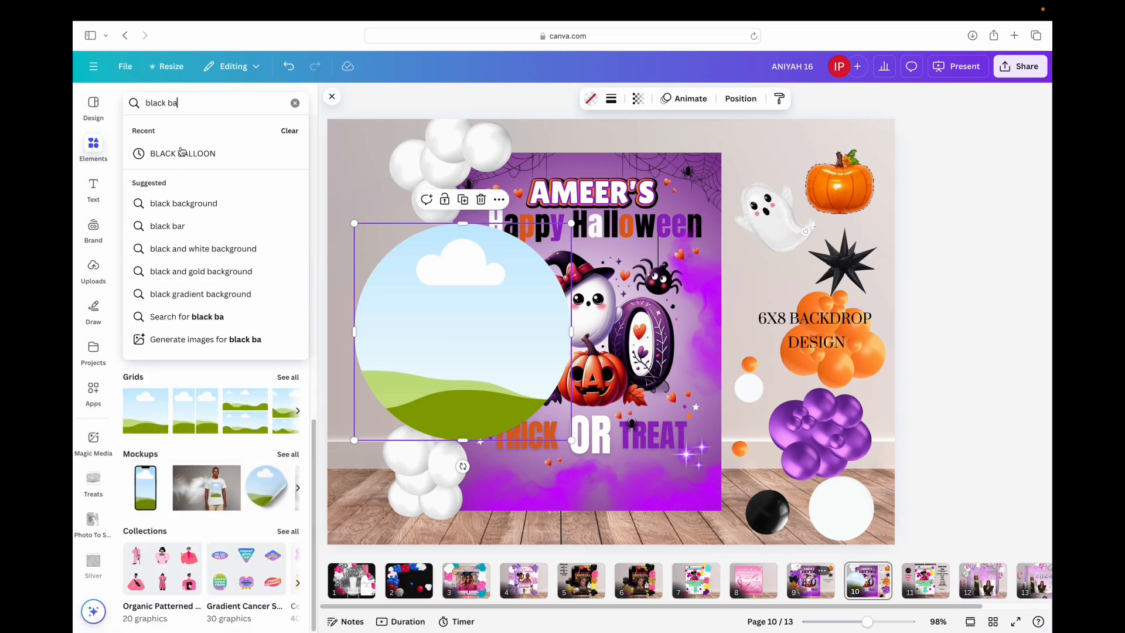
{"action": "left_click", "coordinate": [182, 153]}
{"action": "left_click_drag", "start_coordinate": [195, 221], "coordinate": [460, 340]}
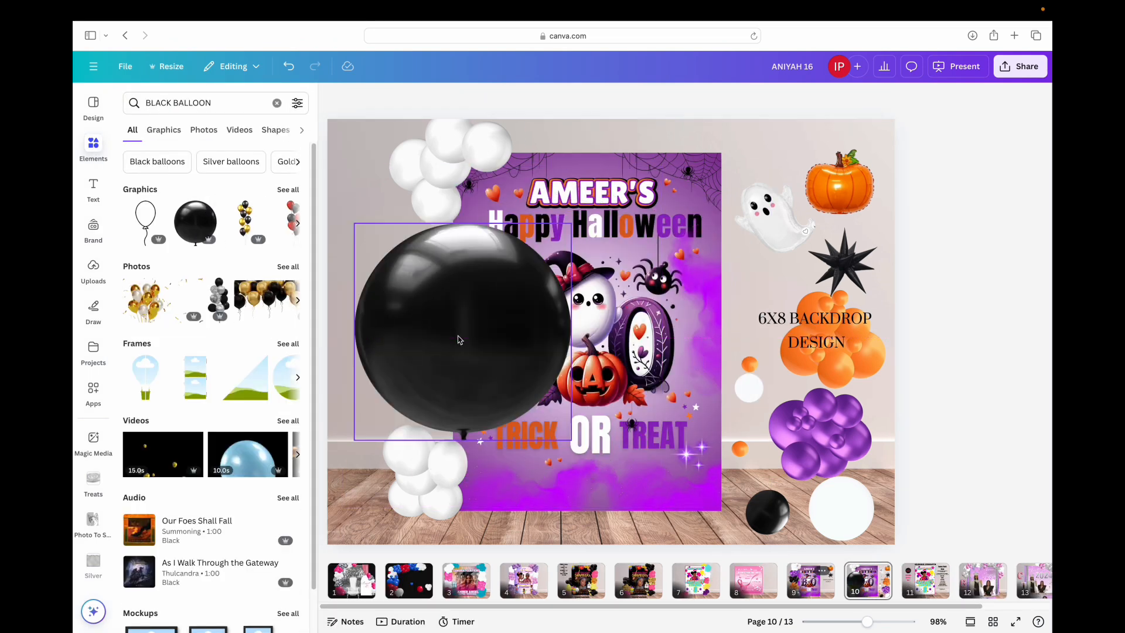
{"action": "double_click", "coordinate": [460, 339]}
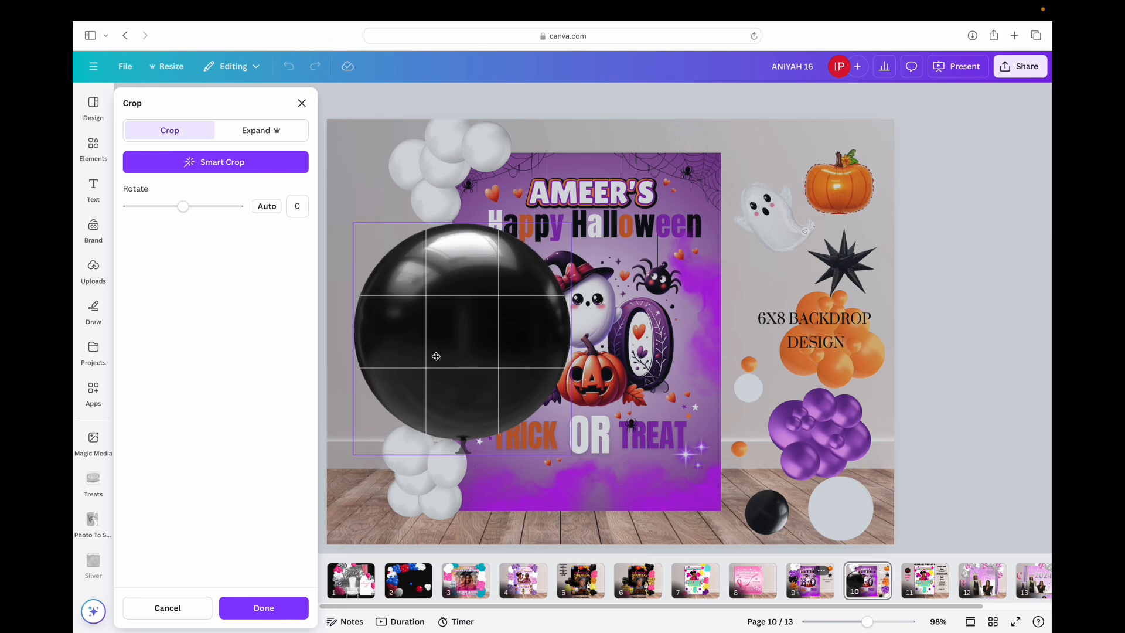
{"action": "left_click", "coordinate": [627, 408]}
- Shrink the framed black balloon and duplicate it into four overlapping balloons stacked on top of the lower-left white cluster
{"action": "left_click_drag", "start_coordinate": [573, 228], "coordinate": [459, 317]}
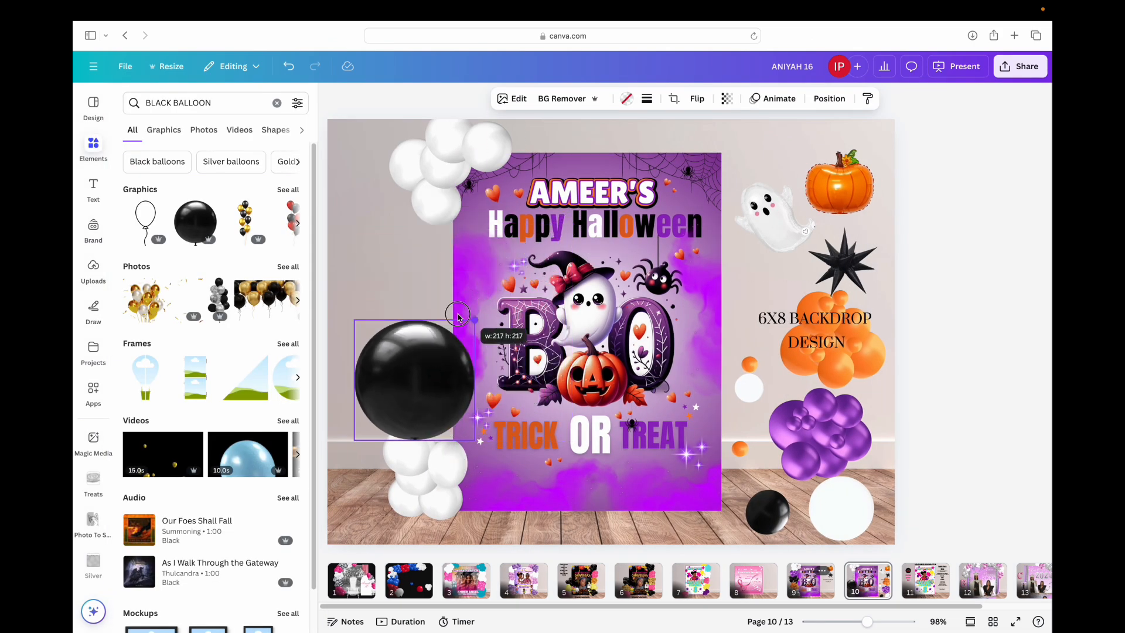
{"action": "left_click_drag", "start_coordinate": [430, 425], "coordinate": [411, 413]}
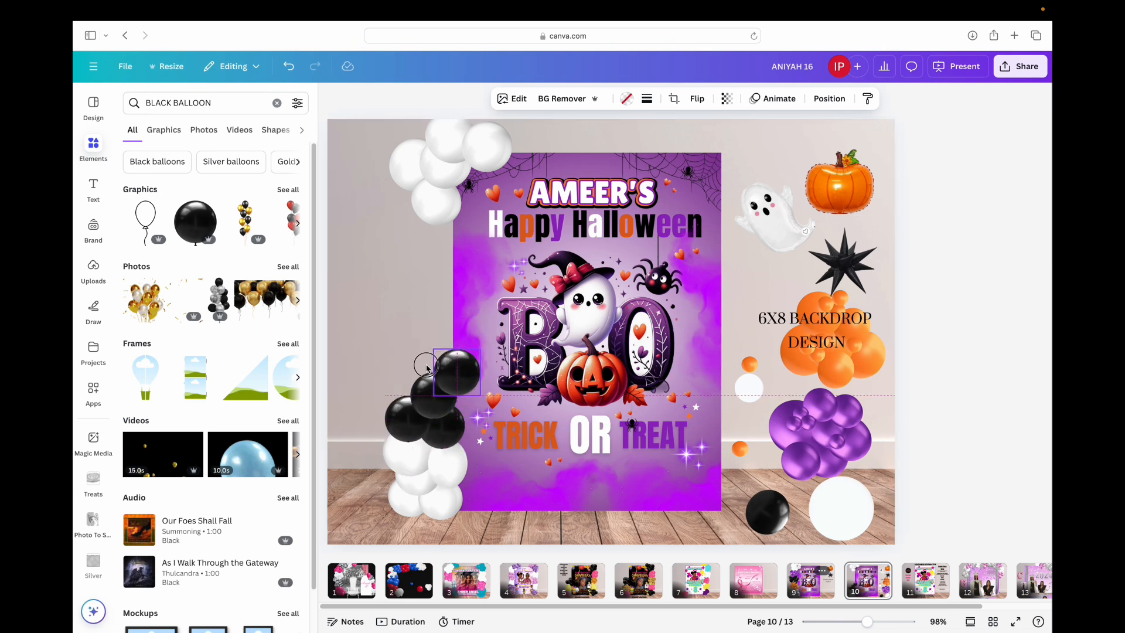
{"action": "left_click_drag", "start_coordinate": [440, 386], "coordinate": [439, 382]}
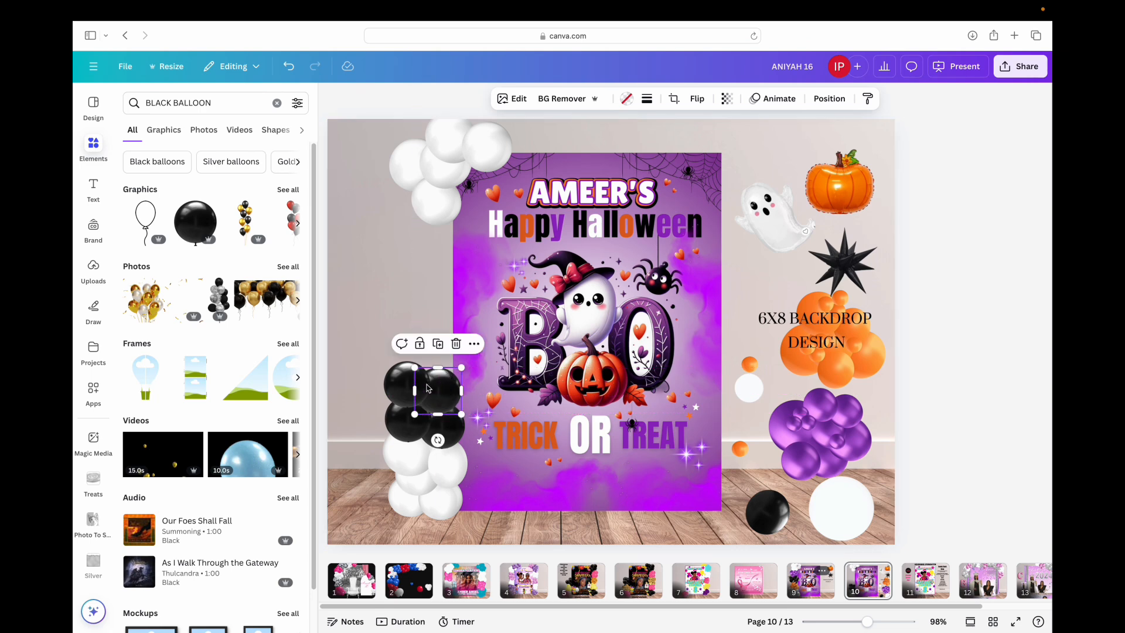
{"action": "left_click", "coordinate": [366, 382]}
- Group the four black balloons, duplicate the group and move the copy to the right of the backdrop
{"action": "left_click", "coordinate": [394, 382]}
{"action": "left_click", "coordinate": [418, 420], "text": "shift"}
{"action": "left_click", "coordinate": [444, 425], "text": "shift"}
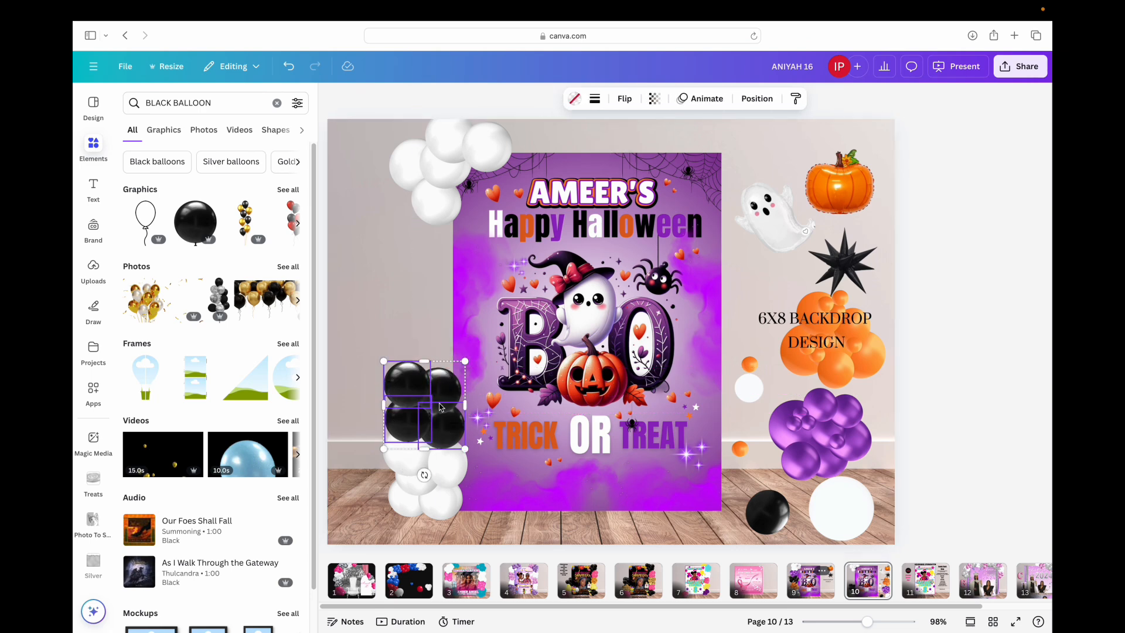
{"action": "left_click", "coordinate": [440, 390], "text": "shift"}
{"action": "left_click", "coordinate": [398, 341]}
{"action": "left_click", "coordinate": [445, 338]}
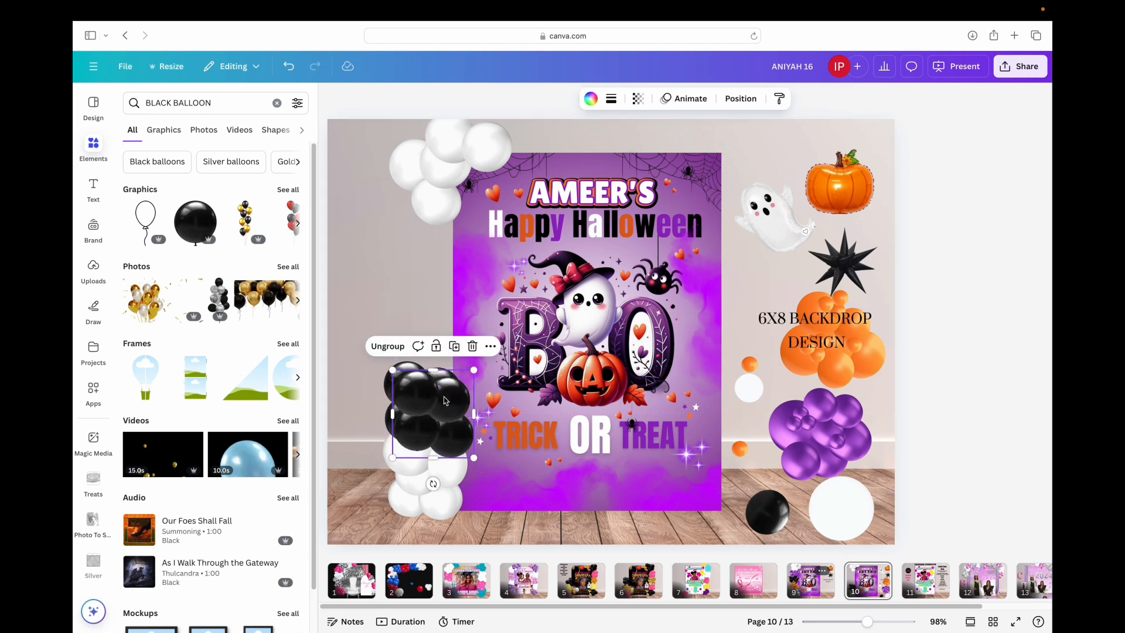
{"action": "left_click_drag", "start_coordinate": [442, 399], "coordinate": [770, 288]}
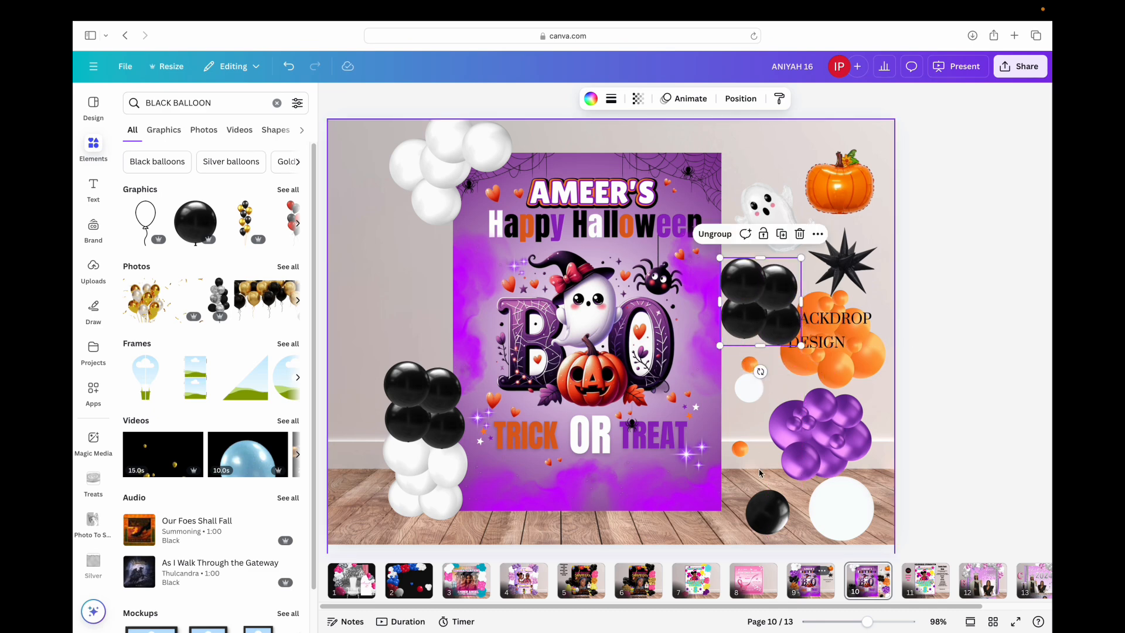
- Place the single black balloon behind the outer left side of the black cluster, rotated and slightly resized
{"action": "left_click", "coordinate": [375, 351]}
{"action": "left_click", "coordinate": [409, 429]}
{"action": "left_click", "coordinate": [408, 429]}
{"action": "left_click_drag", "start_coordinate": [408, 429], "coordinate": [377, 368]}
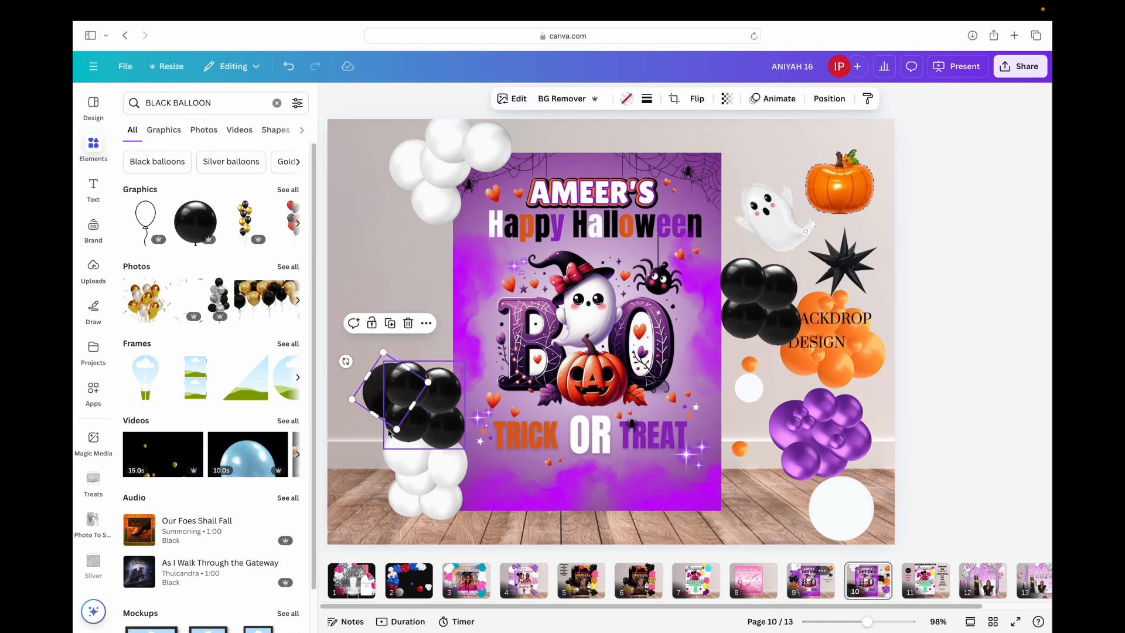
{"action": "left_click", "coordinate": [395, 498]}
{"action": "left_click", "coordinate": [362, 405]}
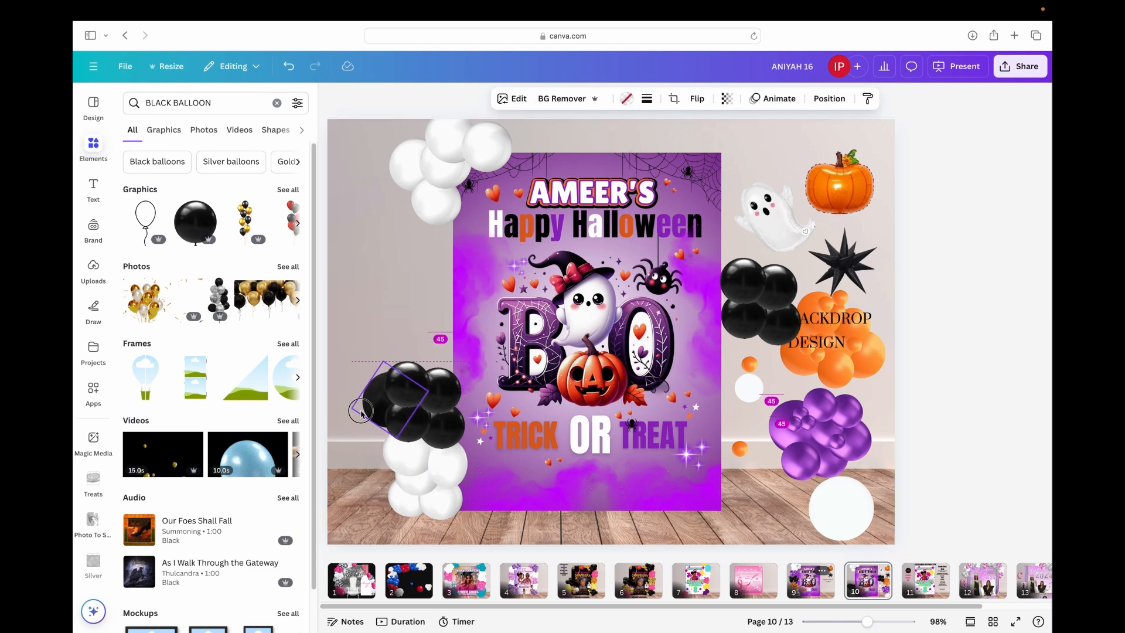
- Move the spare black cluster down to the floor right of the backdrop and ungroup it
{"action": "left_click", "coordinate": [764, 493]}
{"action": "left_click_drag", "start_coordinate": [758, 310], "coordinate": [776, 489]}
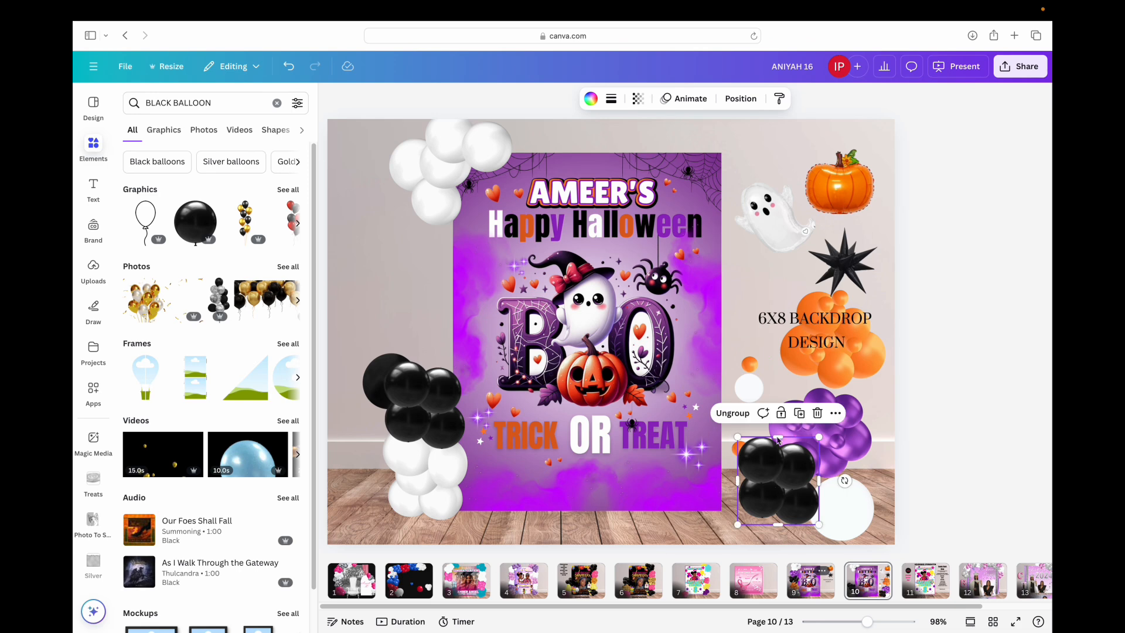
{"action": "left_click", "coordinate": [733, 413]}
{"action": "left_click", "coordinate": [898, 414]}
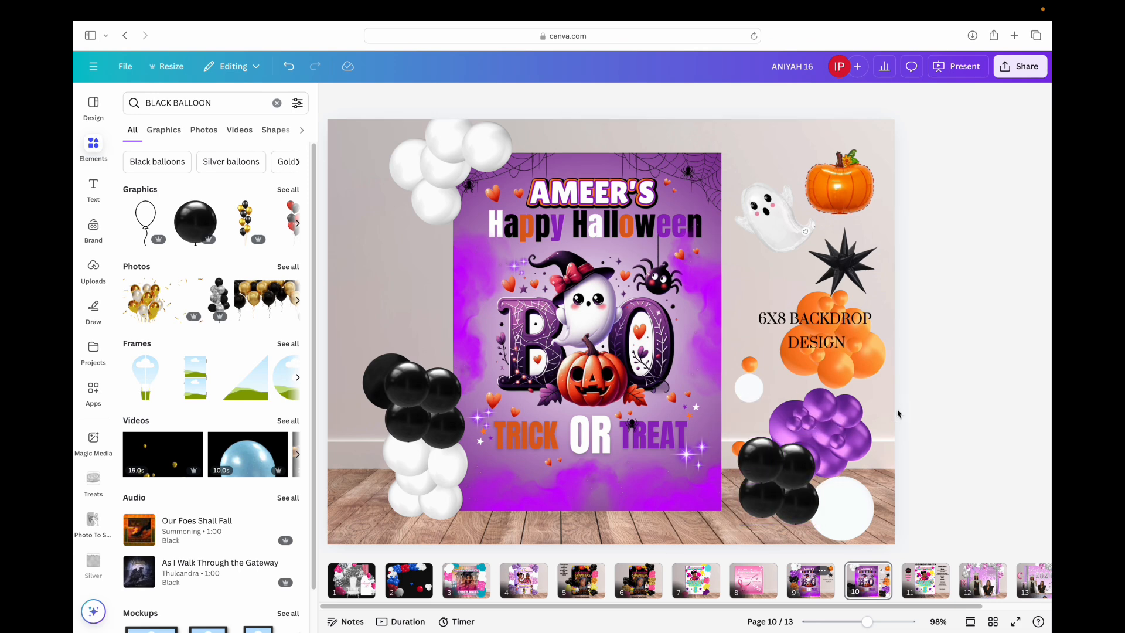
- Shrink one of the spare black balloons to a small accent and place small copies on top of the left black cluster
{"action": "left_click", "coordinate": [767, 458]}
{"action": "left_click_drag", "start_coordinate": [782, 437], "coordinate": [450, 408]}
{"action": "left_click", "coordinate": [430, 332]}
{"action": "left_click", "coordinate": [495, 477]}
{"action": "left_click", "coordinate": [359, 314]}
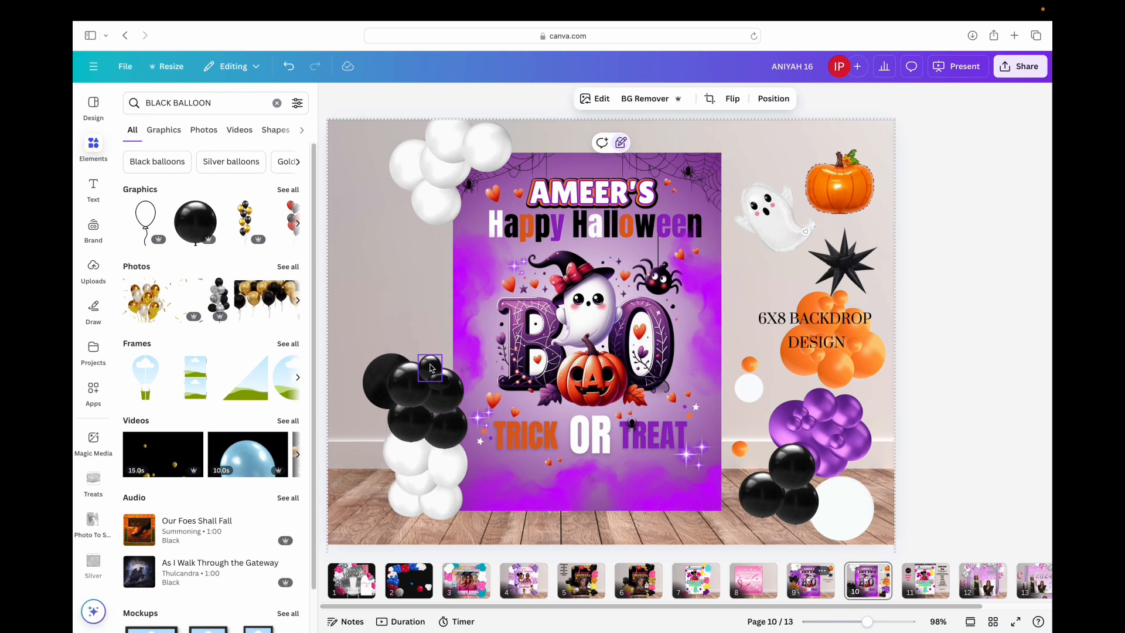
{"action": "left_click", "coordinate": [426, 375]}
{"action": "mouse_move", "coordinate": [426, 375]}
{"action": "left_mouse_down"}
{"action": "mouse_move", "coordinate": [435, 382]}
{"action": "mouse_move", "coordinate": [445, 355]}
{"action": "mouse_move", "coordinate": [443, 393]}
{"action": "mouse_move", "coordinate": [442, 382]}
{"action": "left_mouse_up"}
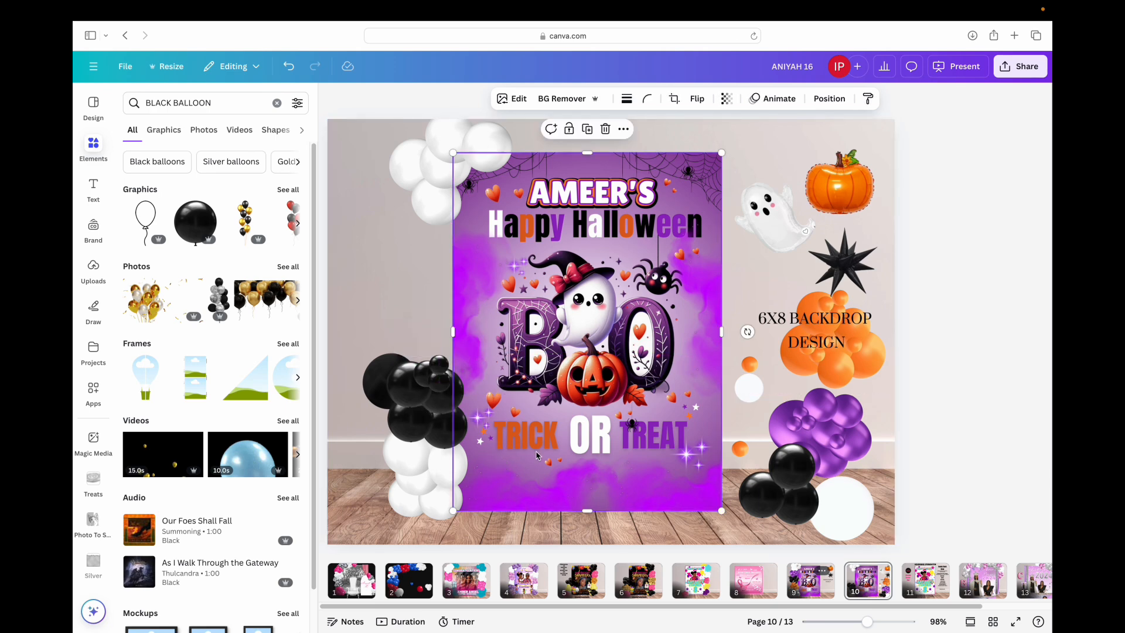
- Move three purple balloons from the spare cluster into a row directly above the left black cluster
{"action": "left_click", "coordinate": [821, 387]}
{"action": "left_click", "coordinate": [867, 372]}
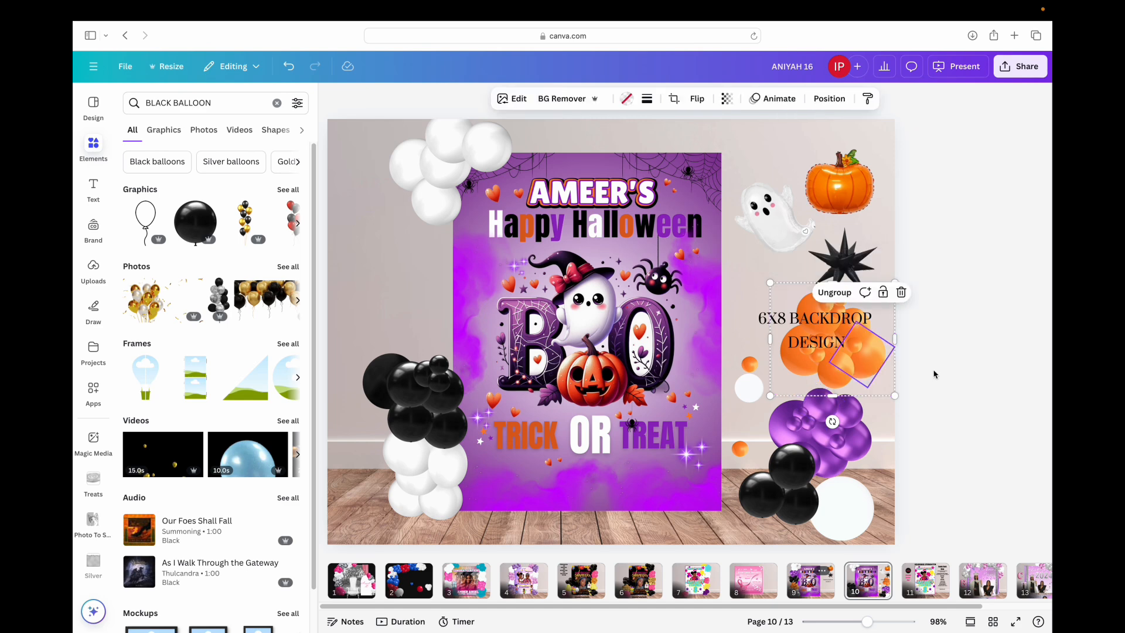
{"action": "left_click", "coordinate": [934, 373]}
{"action": "left_click_drag", "start_coordinate": [851, 443], "coordinate": [447, 356]}
{"action": "left_click_drag", "start_coordinate": [783, 427], "coordinate": [399, 345]}
{"action": "left_click", "coordinate": [803, 476]}
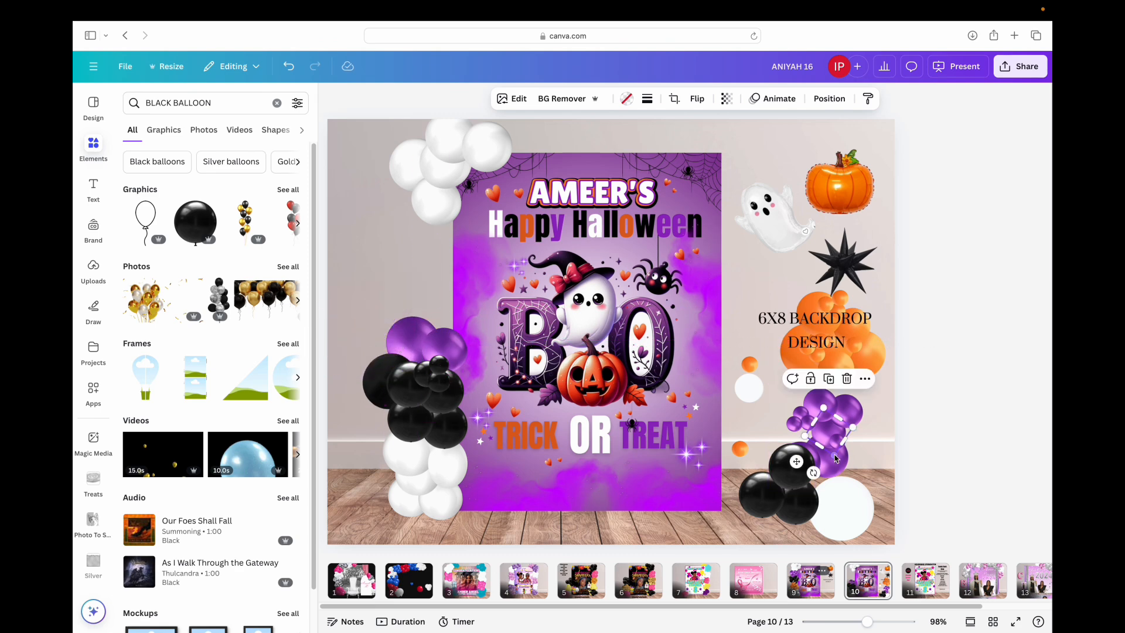
{"action": "left_click_drag", "start_coordinate": [833, 465], "coordinate": [384, 346]}
- Bring the middle purple balloon in front of the black ones and fill the top of the purple row with another spare balloon
{"action": "left_click", "coordinate": [428, 338]}
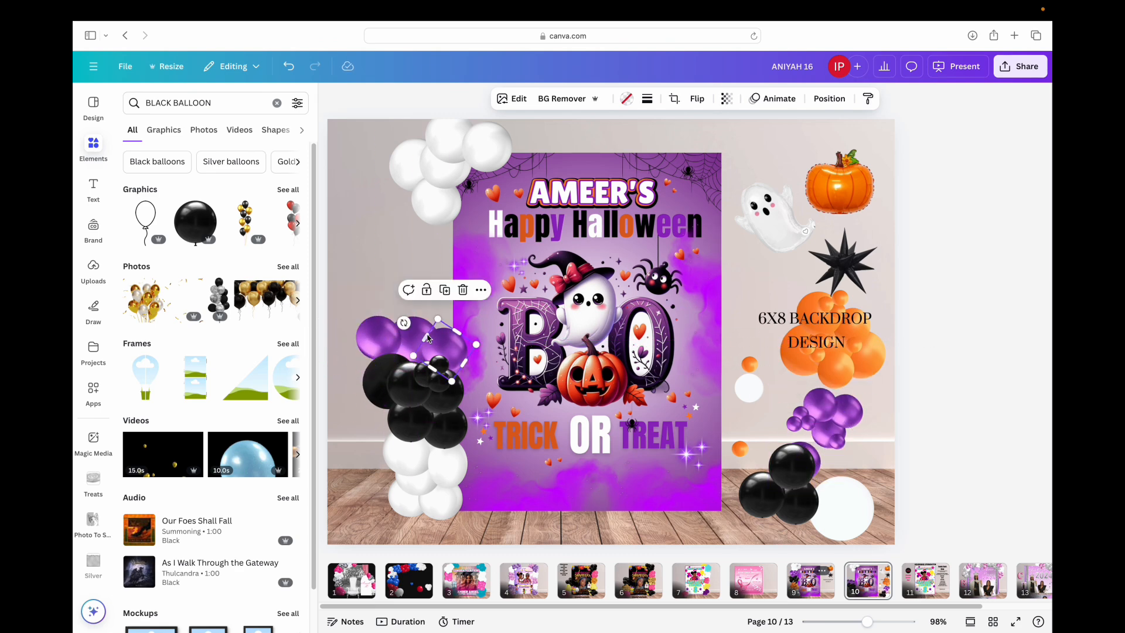
{"action": "left_click", "coordinate": [420, 330]}
{"action": "left_click", "coordinate": [450, 277]}
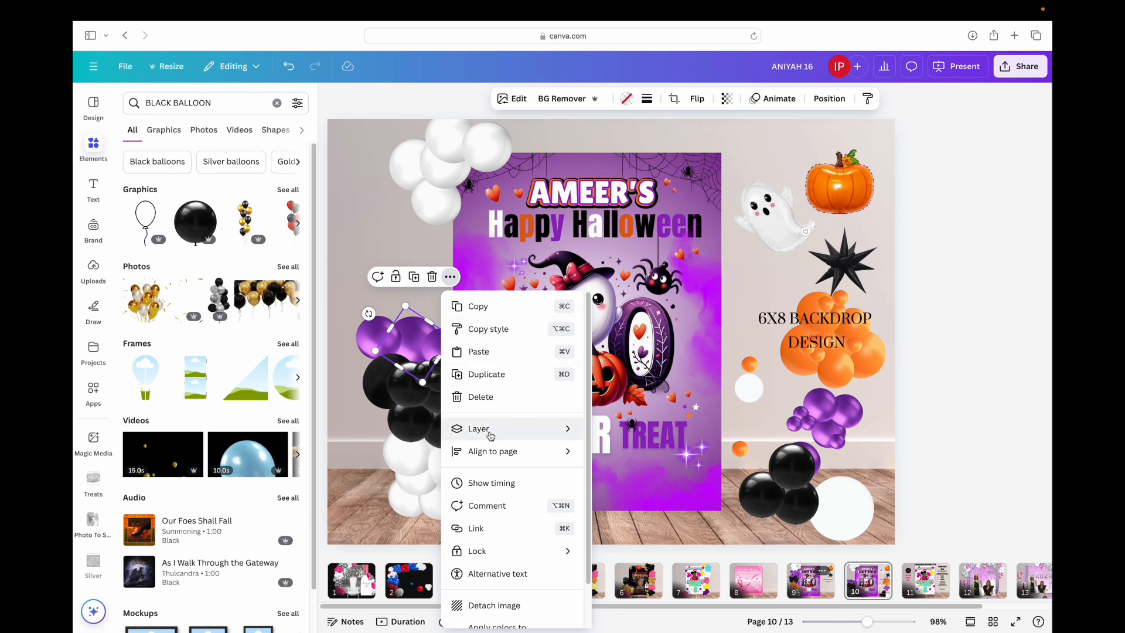
{"action": "mouse_move", "coordinate": [498, 428]}
{"action": "left_click", "coordinate": [626, 428]}
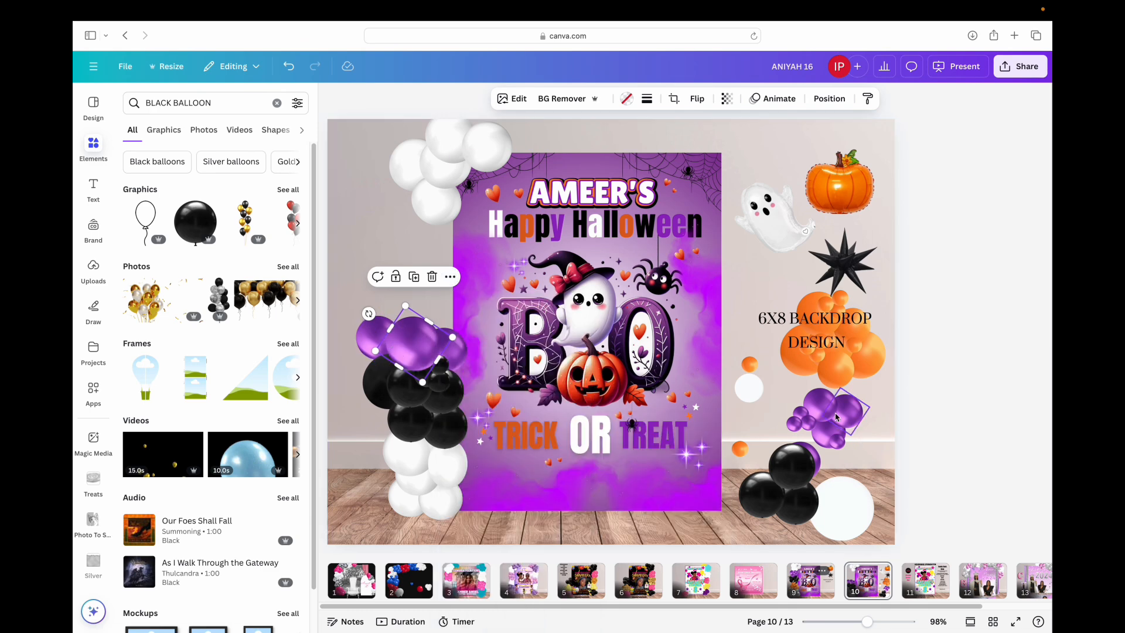
{"action": "left_click_drag", "start_coordinate": [404, 337], "coordinate": [441, 324]}
{"action": "left_click_drag", "start_coordinate": [842, 414], "coordinate": [406, 319]}
- Group the three small purple balloons and place copies of the group as accents on the left purple cluster
{"action": "left_click", "coordinate": [800, 413]}
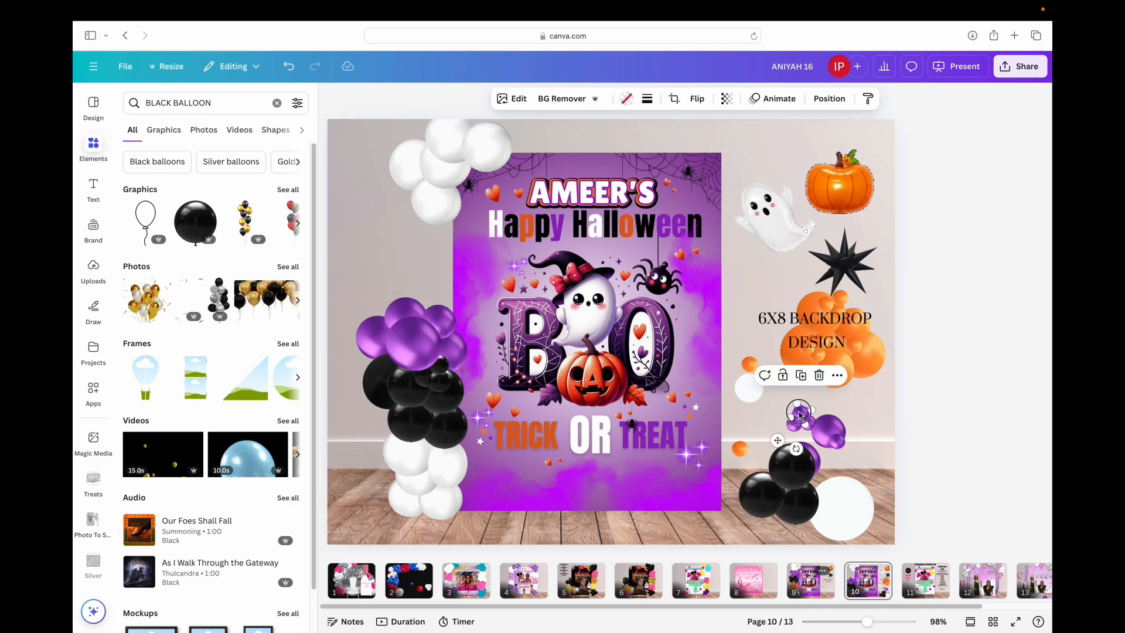
{"action": "left_click", "coordinate": [792, 423], "text": "shift"}
{"action": "left_click", "coordinate": [806, 426], "text": "shift"}
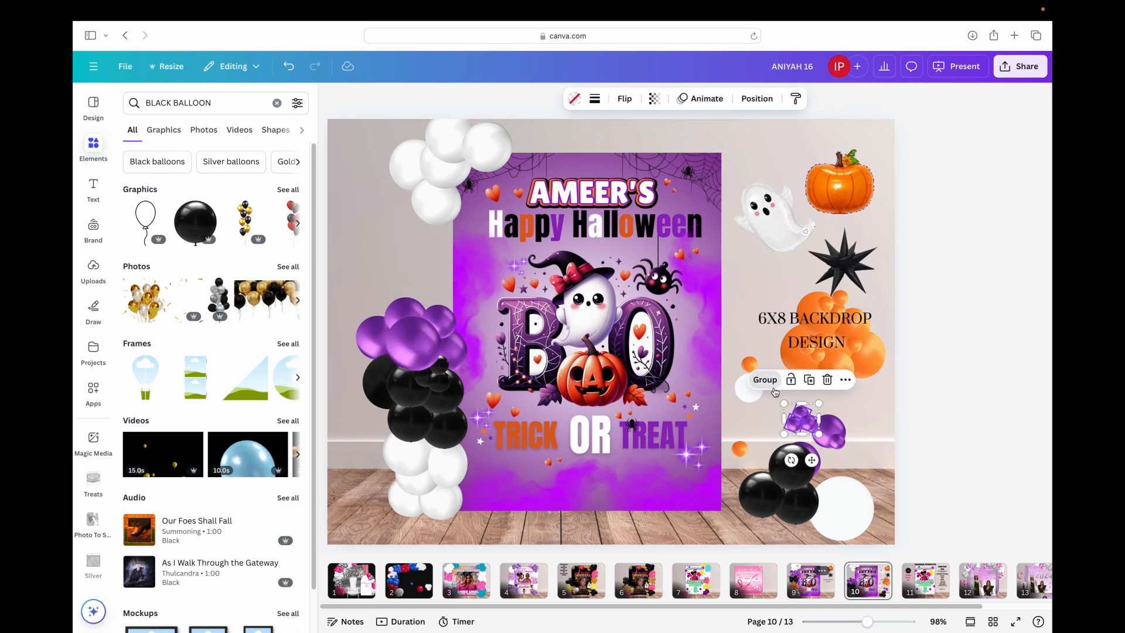
{"action": "left_click", "coordinate": [766, 380]}
{"action": "left_click_drag", "start_coordinate": [814, 425], "coordinate": [780, 419]}
{"action": "left_click", "coordinate": [469, 271]}
{"action": "left_click", "coordinate": [458, 317]}
- Move the orange balloon group above the left purple cluster and rotate it to fit the garland
{"action": "left_click", "coordinate": [855, 368]}
{"action": "left_click_drag", "start_coordinate": [854, 368], "coordinate": [449, 261]}
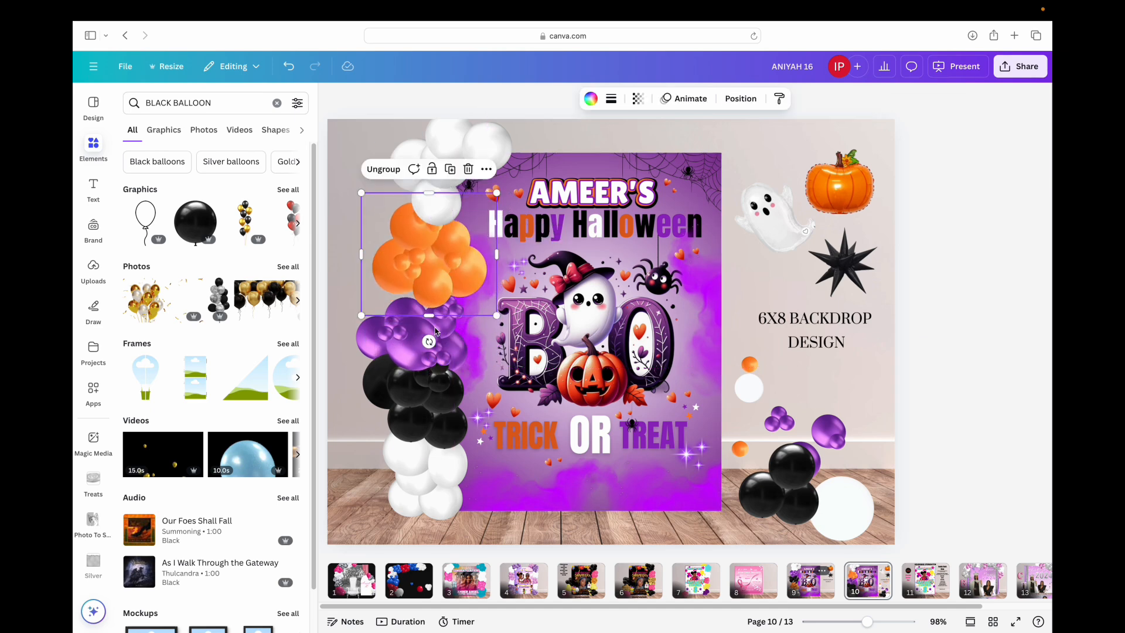
{"action": "left_click_drag", "start_coordinate": [430, 343], "coordinate": [413, 222]}
- Layer the upper white cluster over the orange balloons and fill out the floor-level white cluster with an extra balloon and small accents
{"action": "left_click", "coordinate": [433, 202]}
{"action": "left_click_drag", "start_coordinate": [401, 176], "coordinate": [403, 472]}
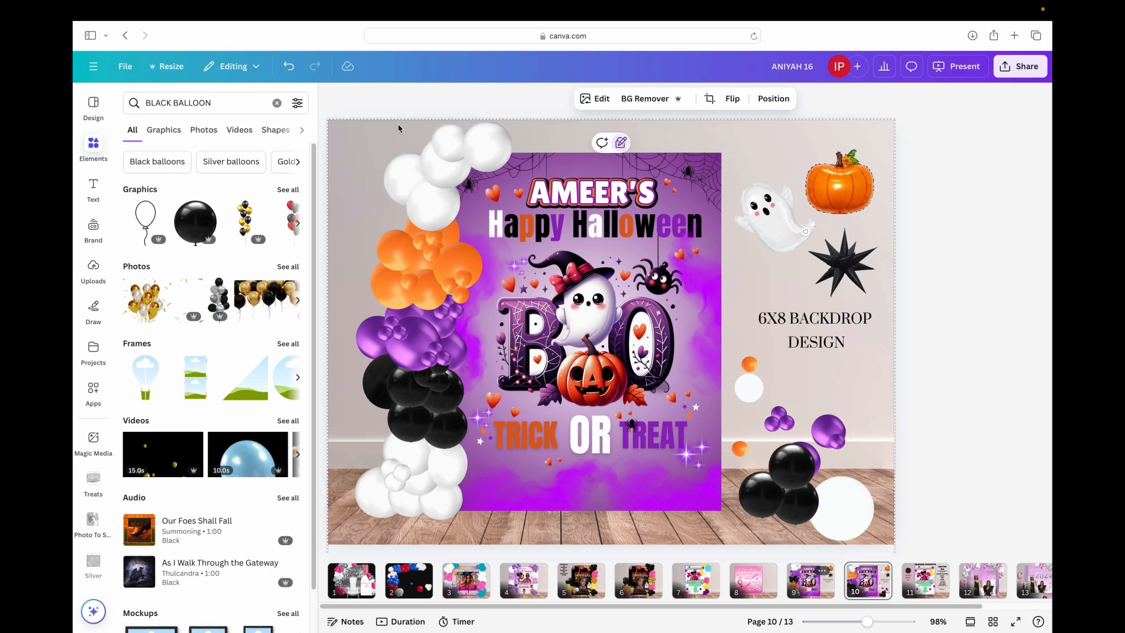
{"action": "left_click", "coordinate": [413, 182]}
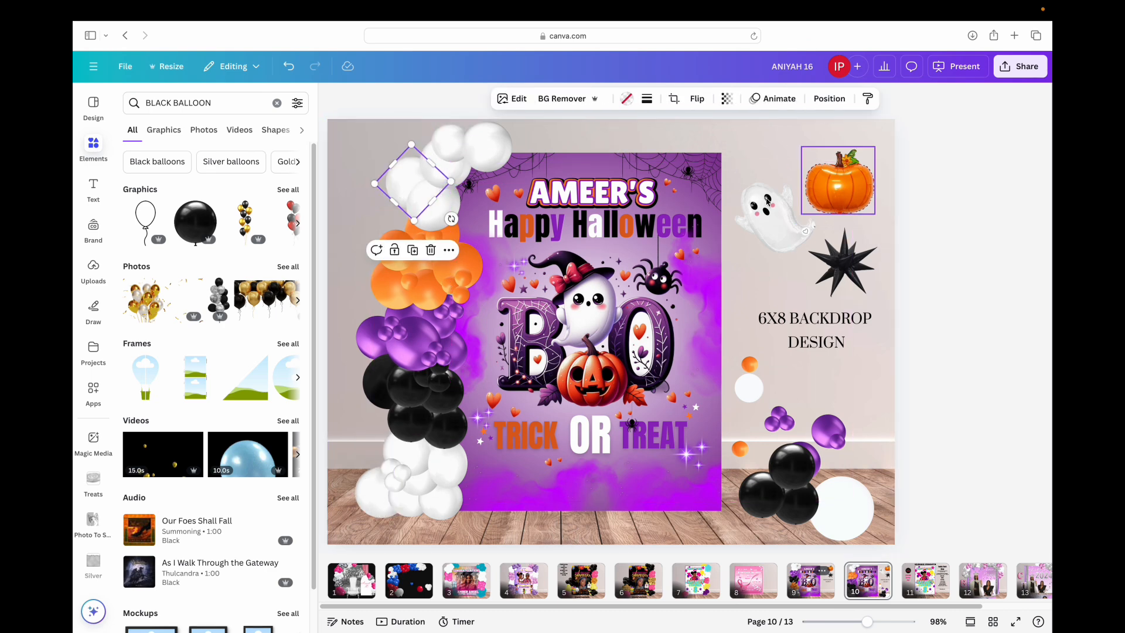
- Open Google in a new browser tab and search for "pumpkin balloon"
{"action": "mouse_move", "coordinate": [819, 10]}
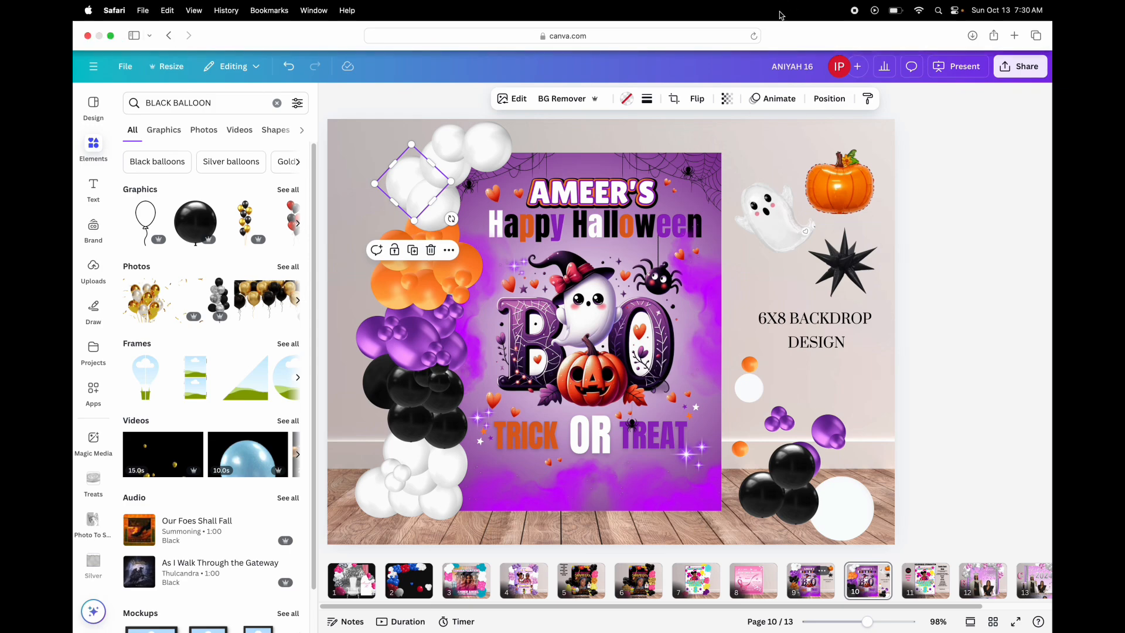
{"action": "left_click", "coordinate": [1035, 36]}
{"action": "left_click", "coordinate": [810, 164]}
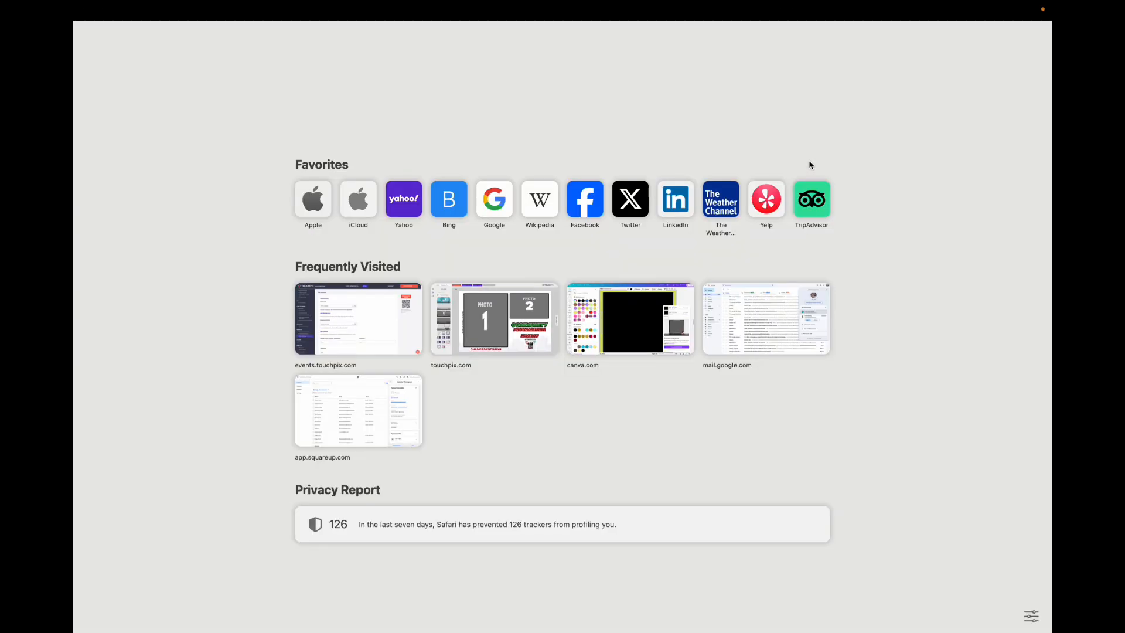
{"action": "left_click", "coordinate": [502, 201]}
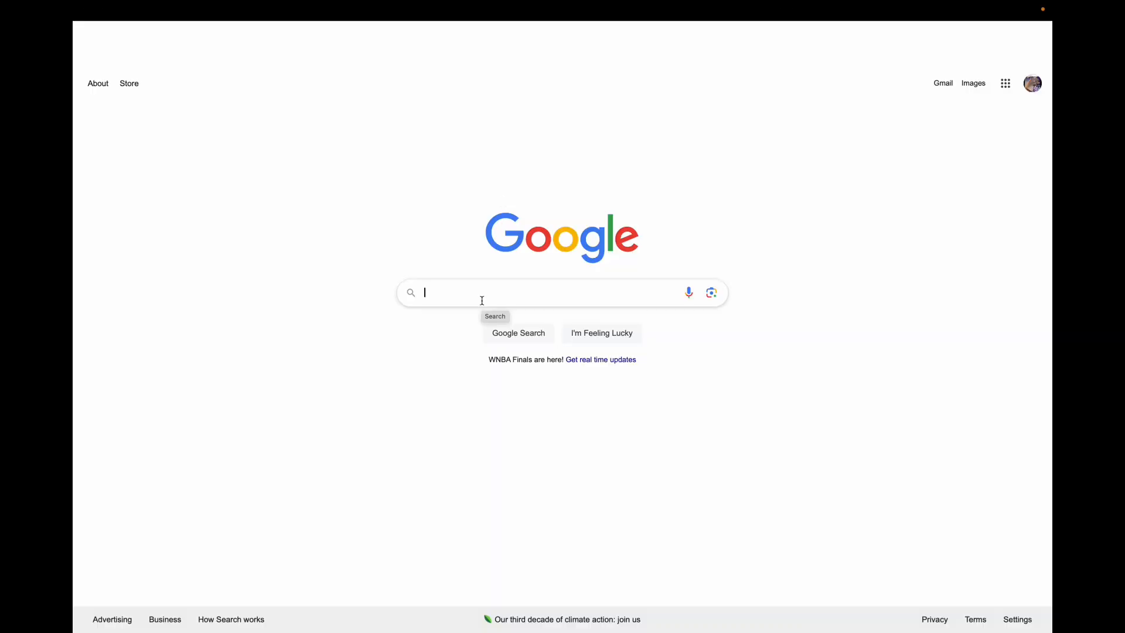
{"action": "type", "text": "pumpkin balloon"}
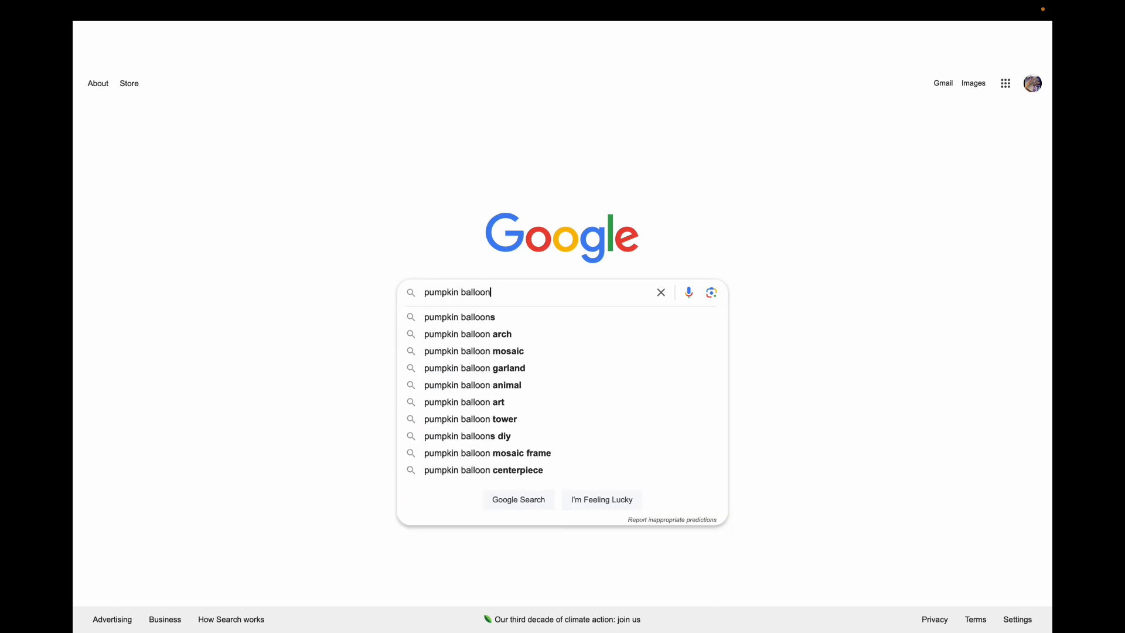
{"action": "key", "text": "Return"}
- Copy the image of the round 17" Classic Halloween Pumpkins balloon from the results and paste it into the Canva design
{"action": "right_click", "coordinate": [490, 247]}
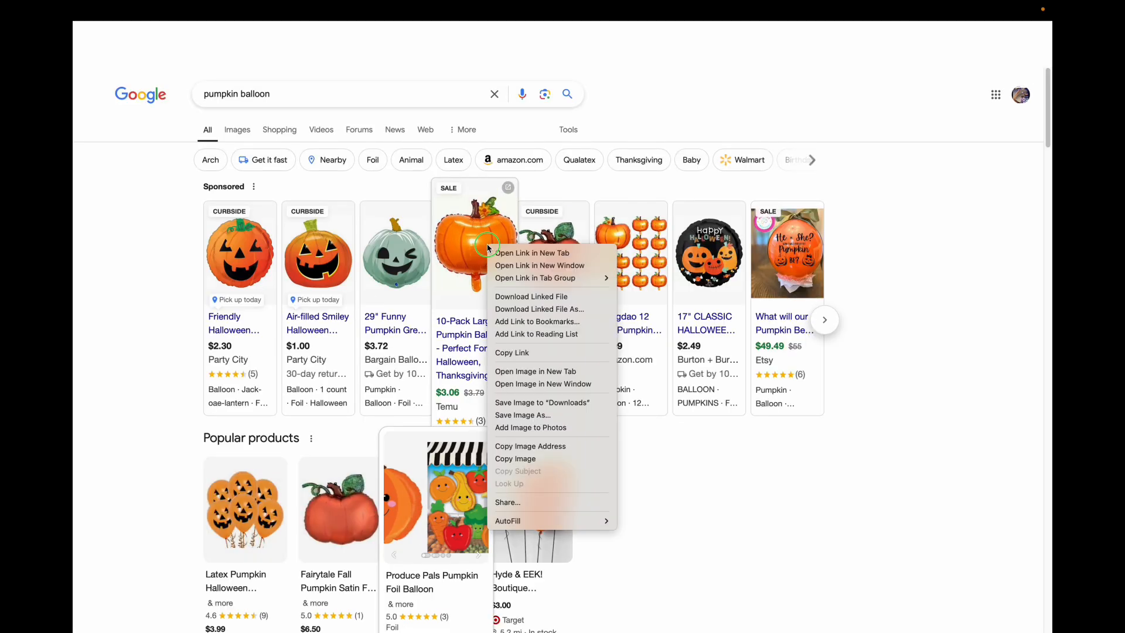
{"action": "left_click", "coordinate": [508, 459]}
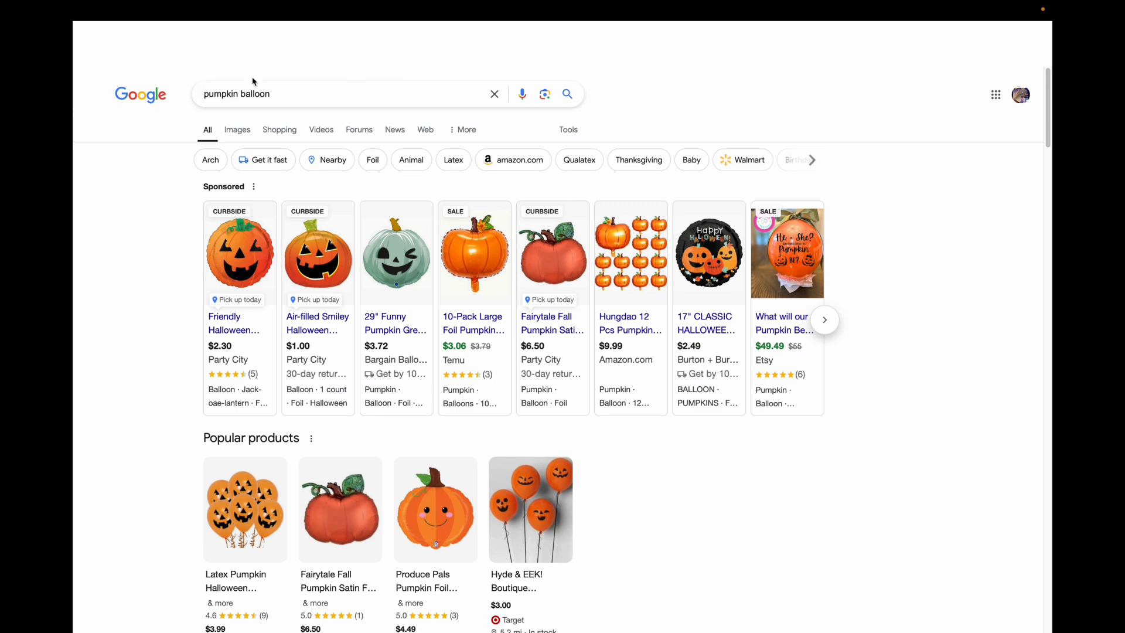
{"action": "right_click", "coordinate": [712, 253]}
{"action": "left_click", "coordinate": [729, 465]}
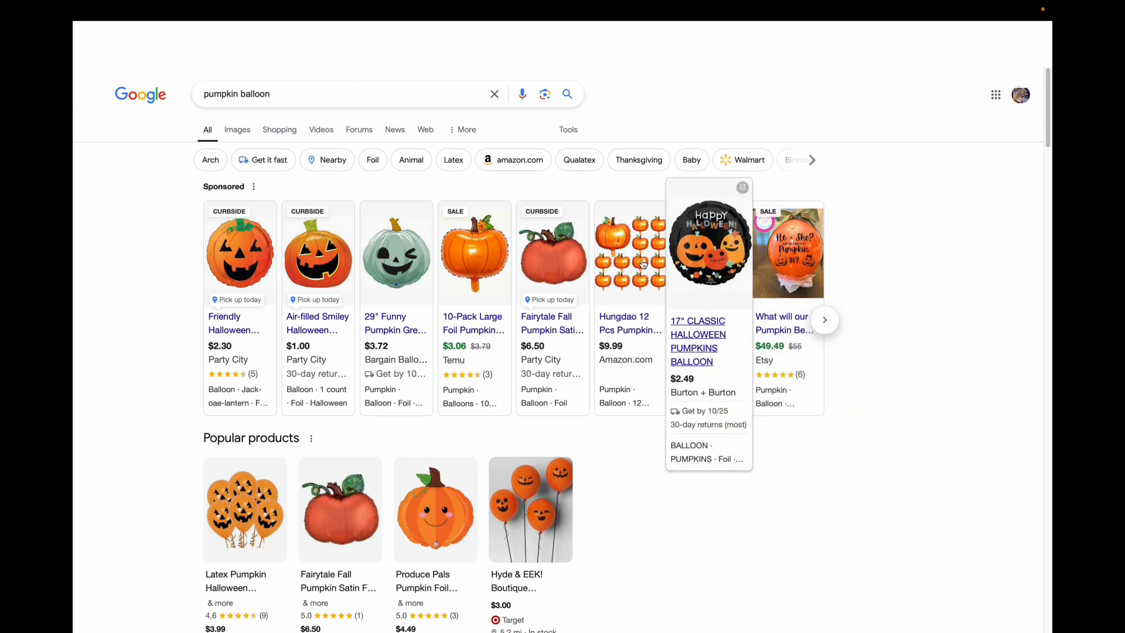
{"action": "left_click", "coordinate": [339, 60]}
{"action": "right_click", "coordinate": [516, 320]}
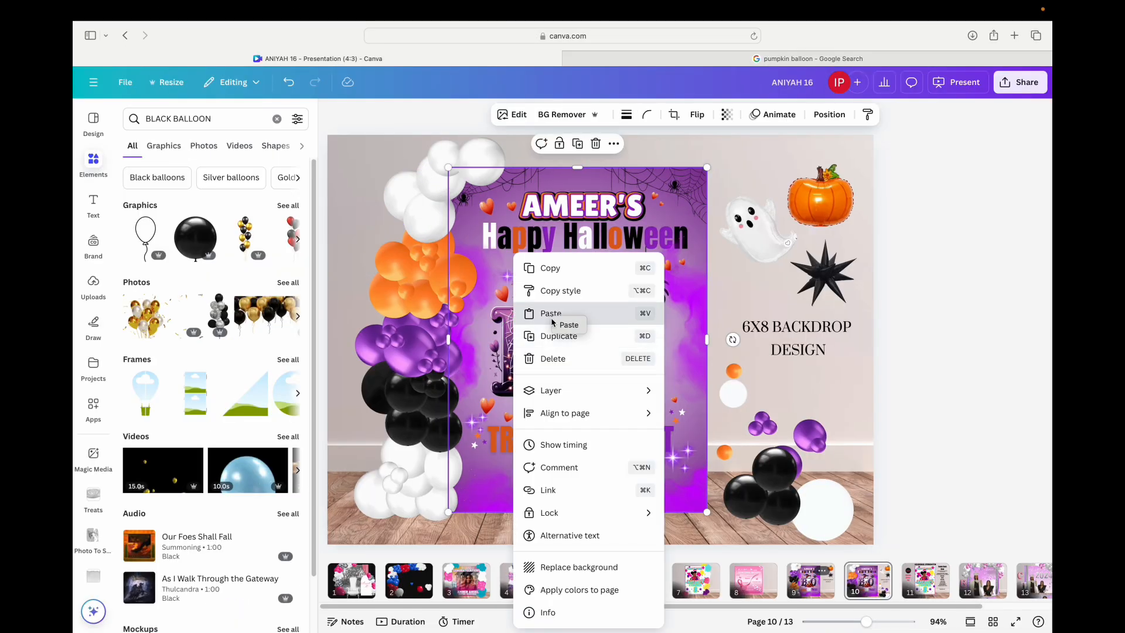
{"action": "left_click", "coordinate": [568, 324]}
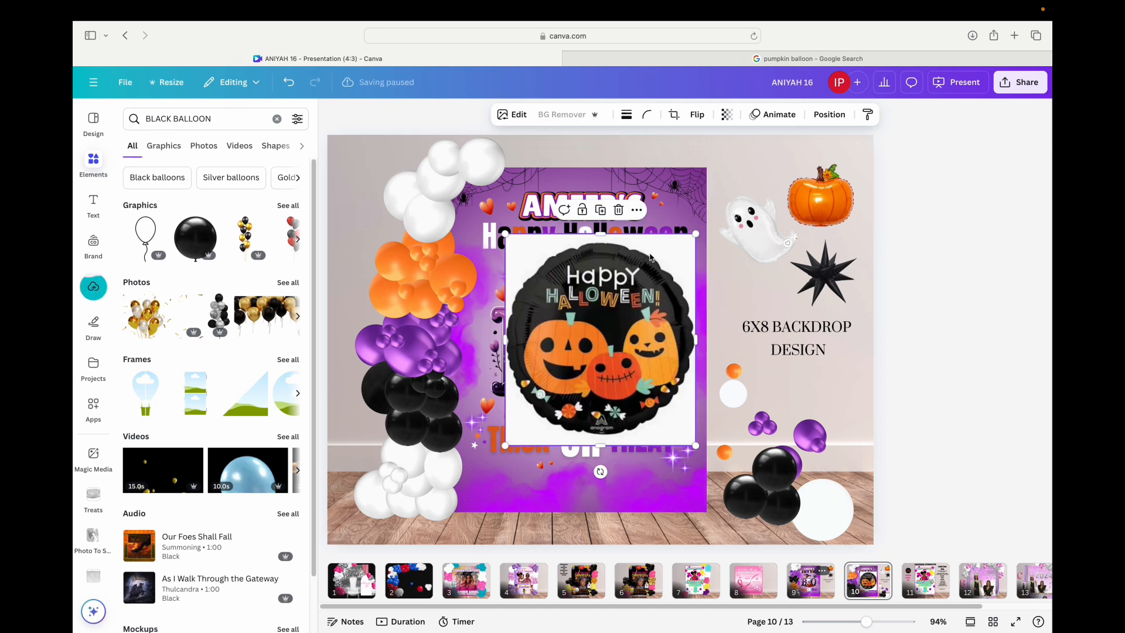
- Remove the pasted balloon's background, shrink it, and place it slightly rotated on the outer side of the black cluster
{"action": "left_click", "coordinate": [563, 114]}
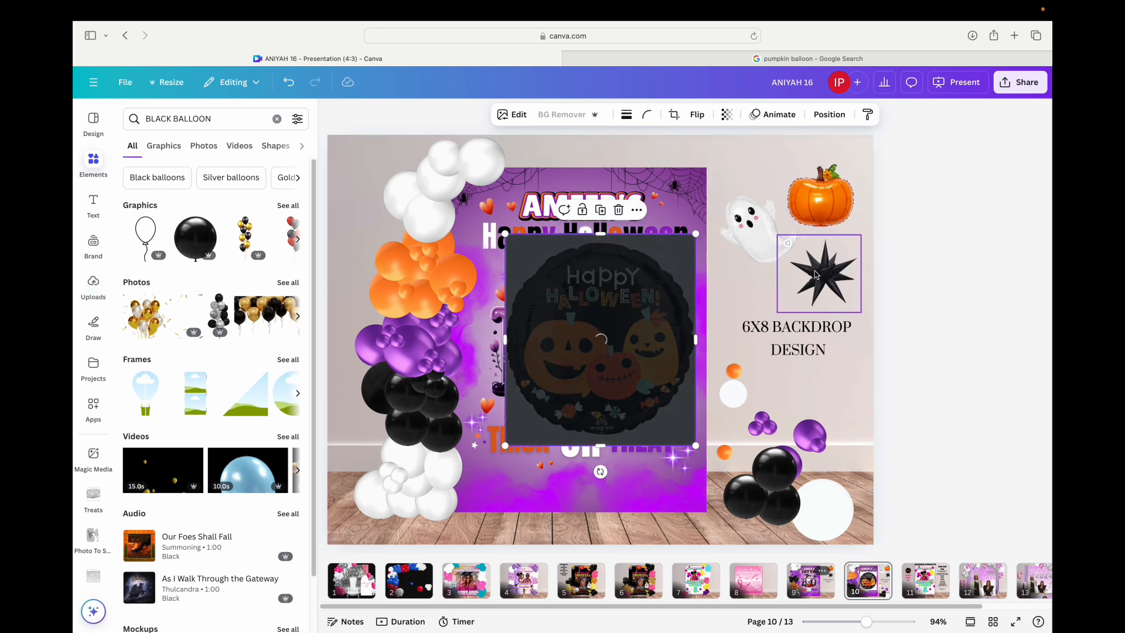
{"action": "left_click_drag", "start_coordinate": [695, 234], "coordinate": [558, 387]}
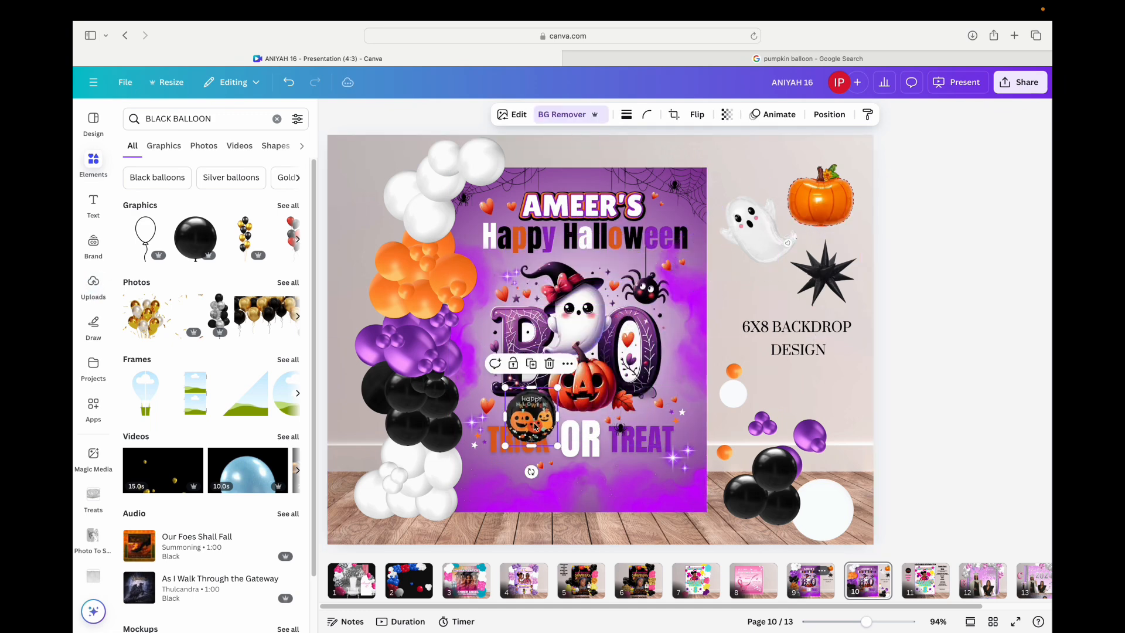
{"action": "left_click_drag", "start_coordinate": [535, 427], "coordinate": [380, 429]}
{"action": "left_click_drag", "start_coordinate": [371, 476], "coordinate": [391, 470]}
{"action": "left_click", "coordinate": [527, 422]}
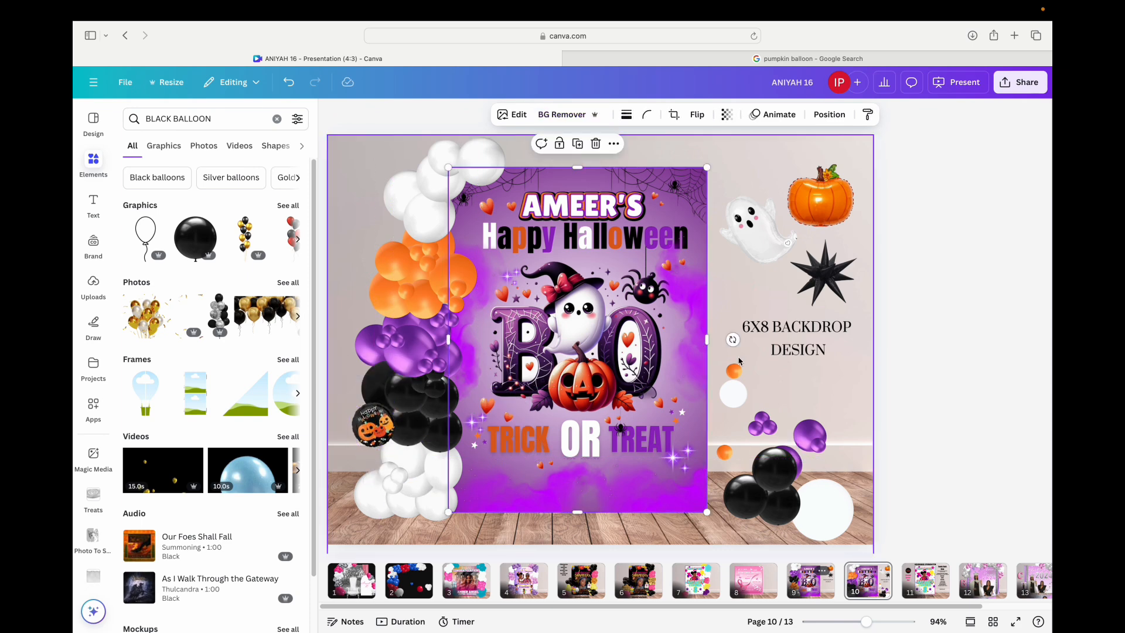
- Place the pumpkin balloon beside the orange cluster and the ghost balloon on the top white cluster, both rotated, with the ghost made smaller
{"action": "left_click", "coordinate": [739, 362]}
{"action": "left_click_drag", "start_coordinate": [811, 221], "coordinate": [375, 236]}
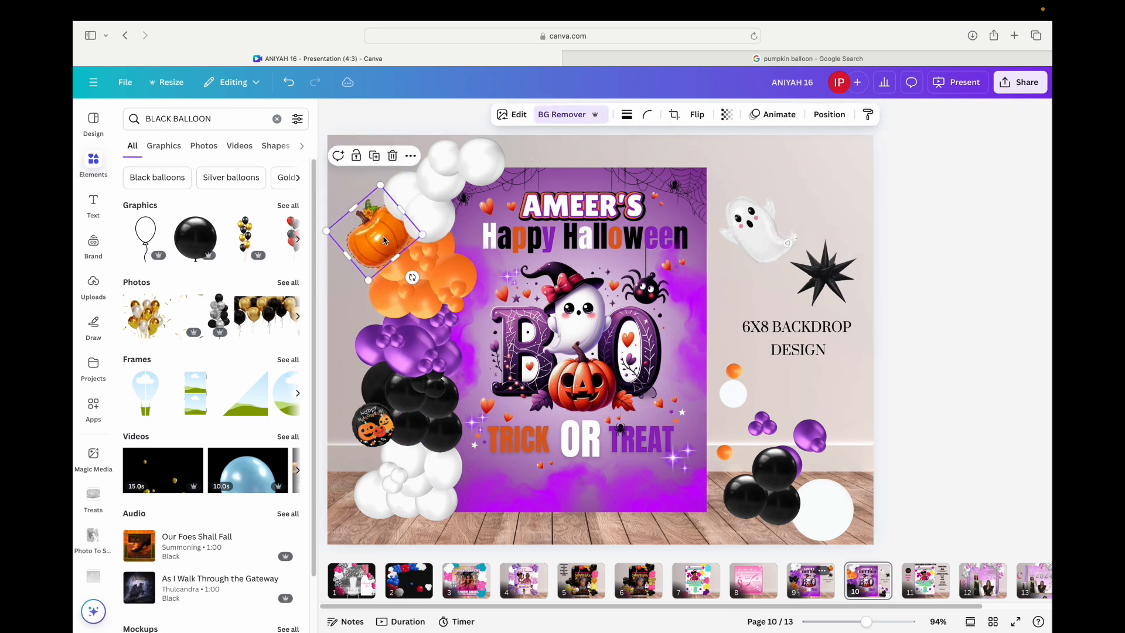
{"action": "left_click", "coordinate": [821, 274]}
{"action": "left_click_drag", "start_coordinate": [747, 225], "coordinate": [368, 160]}
{"action": "left_click_drag", "start_coordinate": [433, 173], "coordinate": [398, 197]}
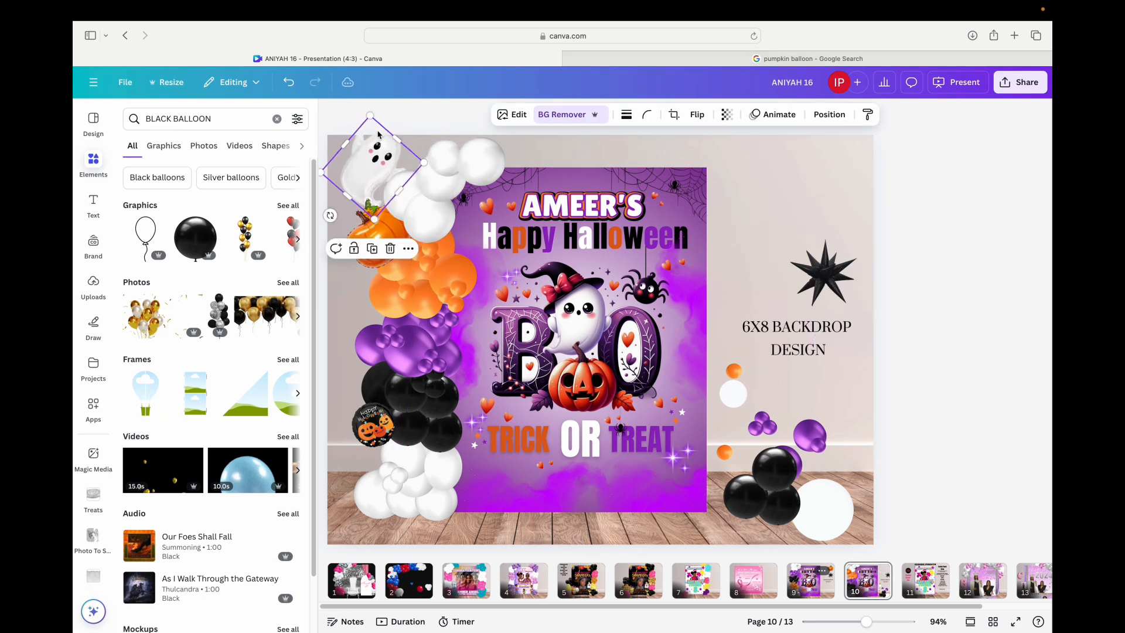
{"action": "left_click_drag", "start_coordinate": [370, 115], "coordinate": [401, 153]}
- Place a copy of the ghost balloon on the lower white cluster and nudge the round Happy Halloween balloon up above it
{"action": "left_click_drag", "start_coordinate": [426, 200], "coordinate": [369, 463]}
{"action": "left_click", "coordinate": [422, 234]}
{"action": "left_click", "coordinate": [461, 383]}
{"action": "left_click", "coordinate": [598, 408]}
{"action": "left_click", "coordinate": [889, 223]}
{"action": "left_click", "coordinate": [841, 272]}
{"action": "left_click", "coordinate": [404, 170]}
{"action": "left_click", "coordinate": [404, 232]}
{"action": "left_click", "coordinate": [607, 511]}
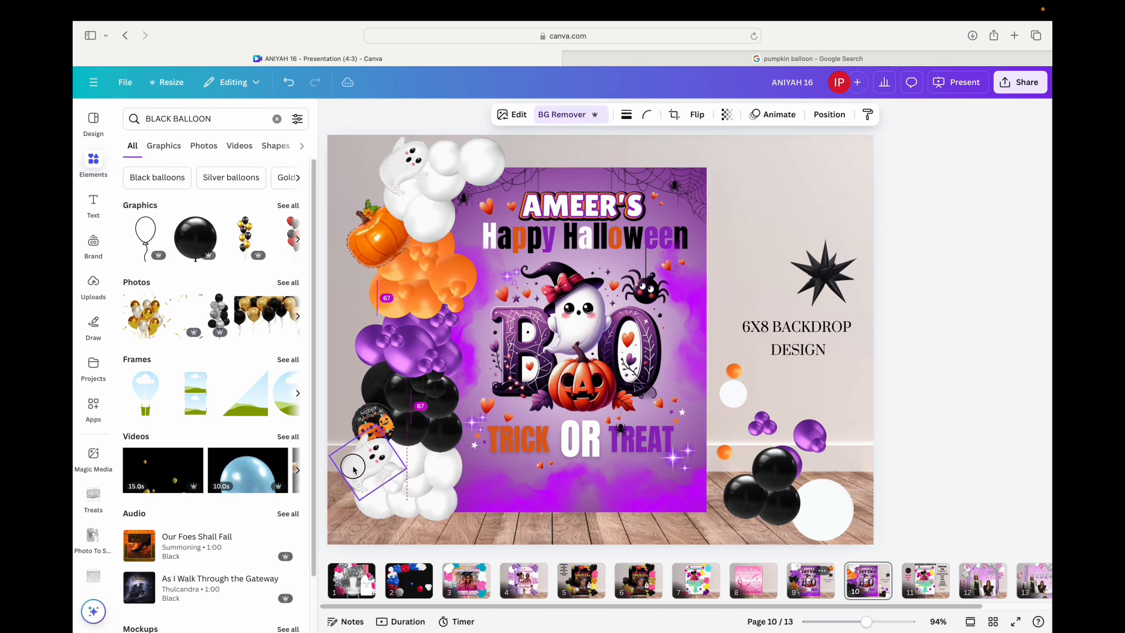
{"action": "left_click", "coordinate": [728, 379]}
{"action": "mouse_move", "coordinate": [373, 423]}
{"action": "left_mouse_down"}
{"action": "mouse_move", "coordinate": [384, 417]}
{"action": "mouse_move", "coordinate": [372, 415]}
{"action": "left_mouse_up"}
- Move the black starburst balloon to the inner edge of the black cluster and delete the leftover balloons right of the backdrop
{"action": "left_click", "coordinate": [838, 270]}
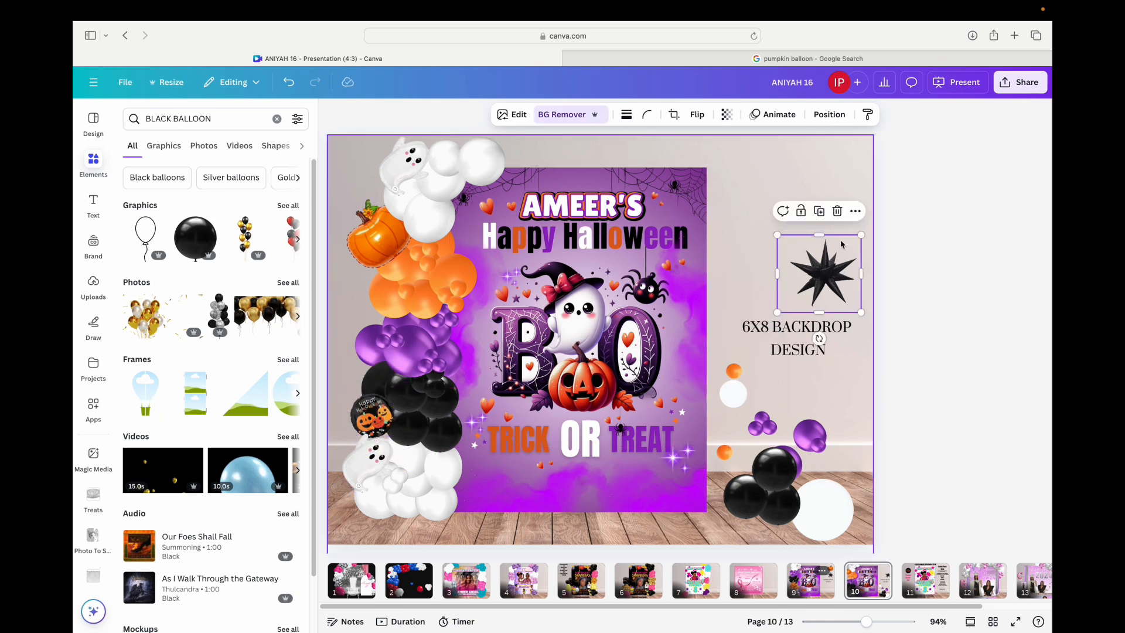
{"action": "left_click_drag", "start_coordinate": [838, 271], "coordinate": [471, 378]}
- Set the 6X8 BACKDROP DESIGN caption in Anton and place a copy below it with the text "Back Drop $150"
{"action": "left_click", "coordinate": [771, 232]}
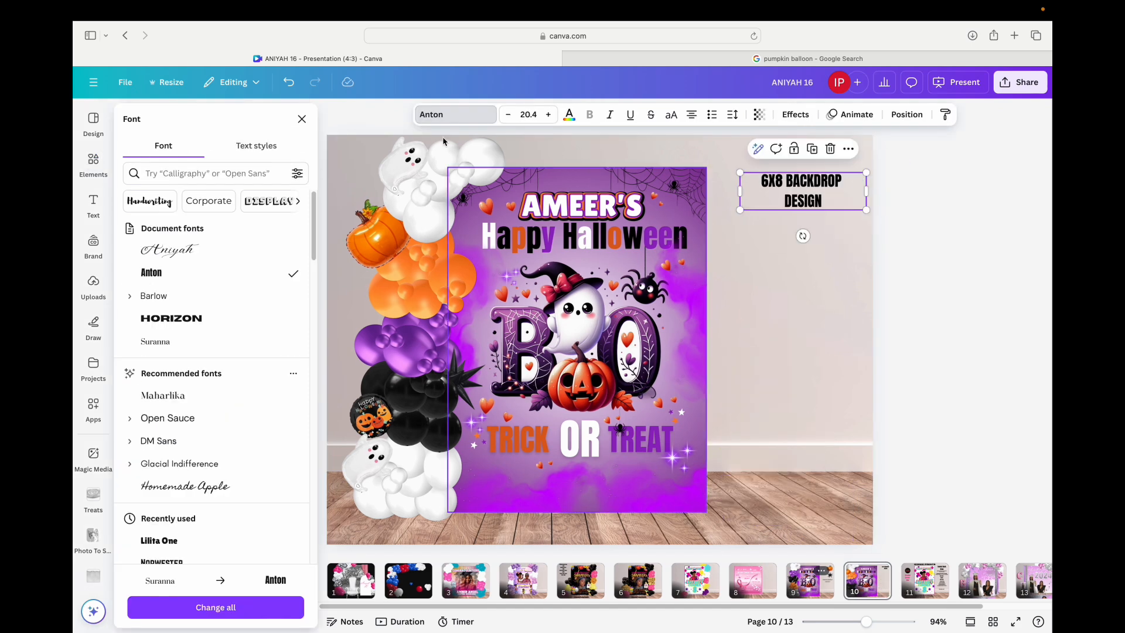
{"action": "left_click", "coordinate": [93, 162]}
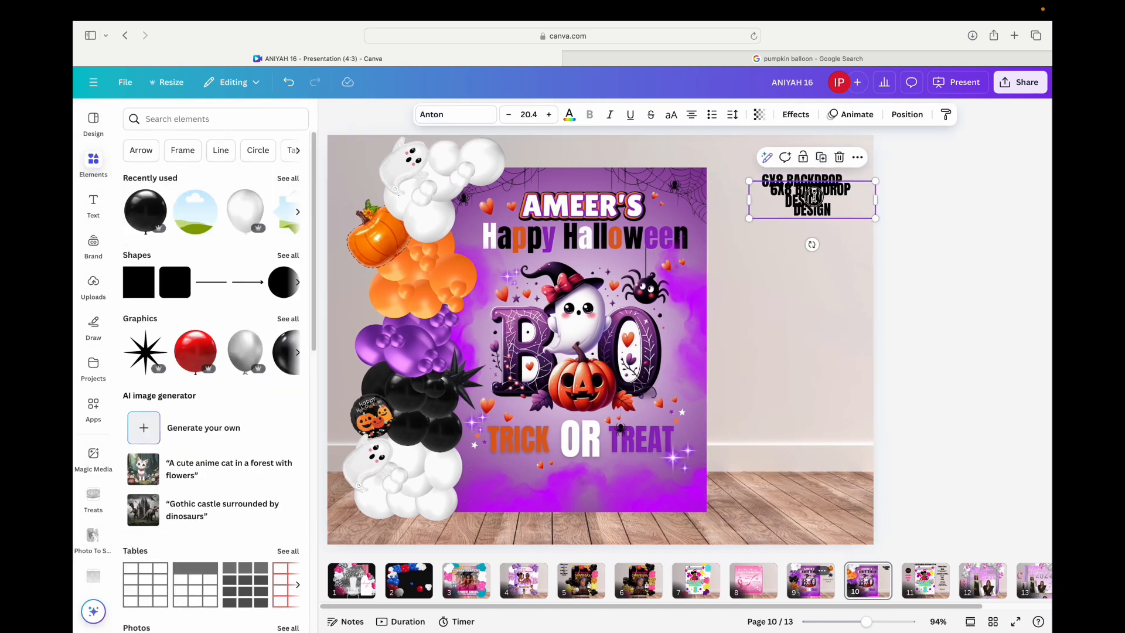
{"action": "left_click", "coordinate": [813, 148]}
{"action": "double_click", "coordinate": [803, 245]}
{"action": "type", "text": "Back Dro"}
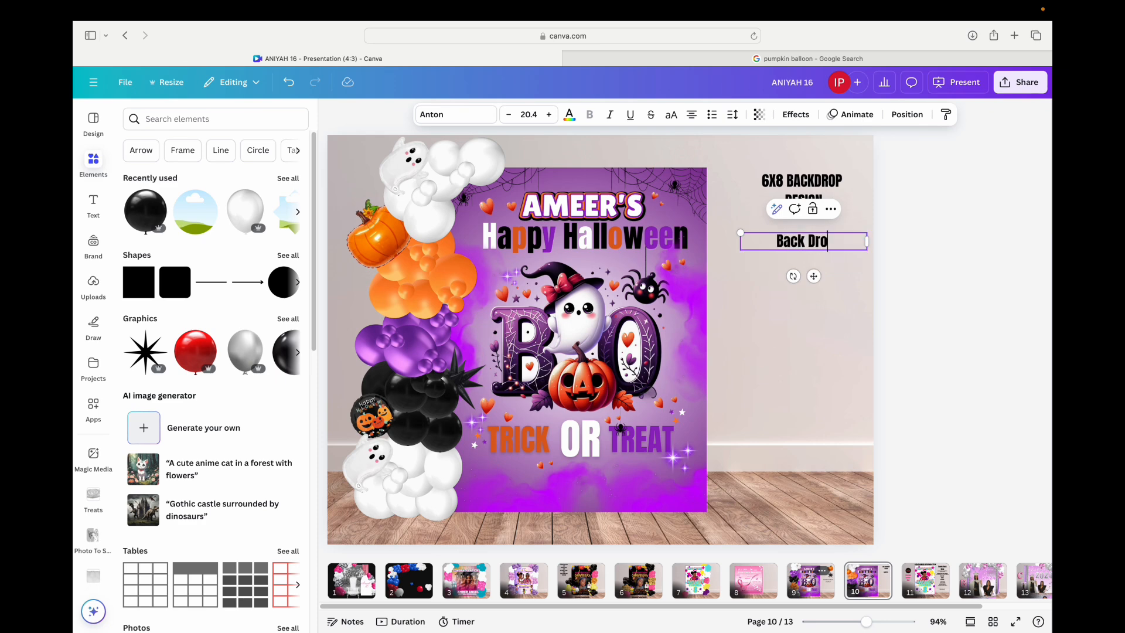
{"action": "type", "text": "p $15"}
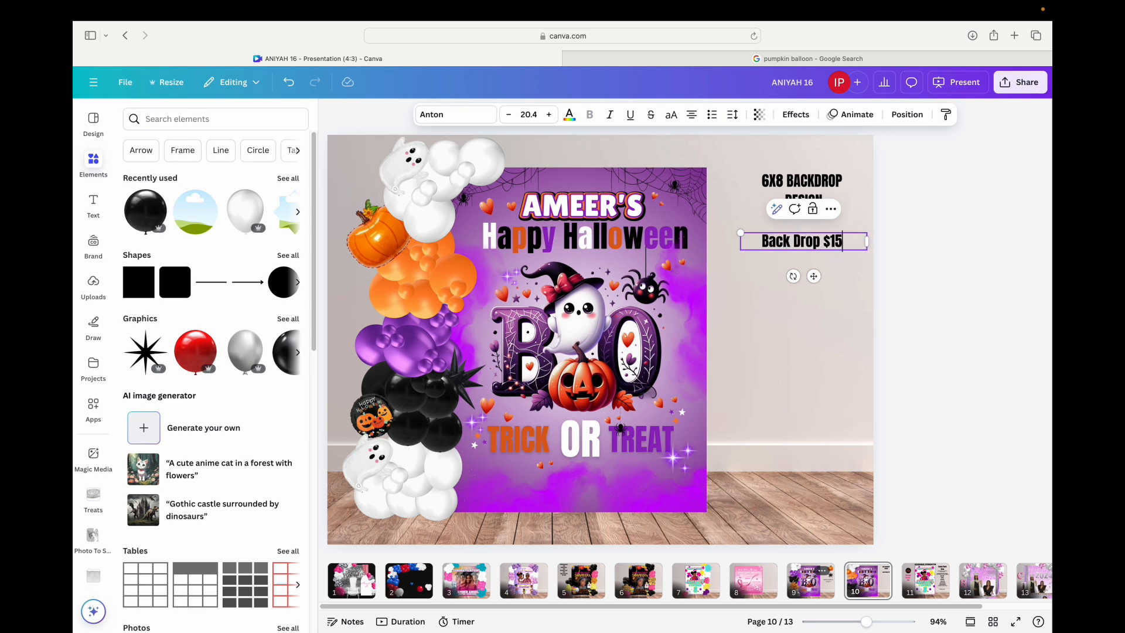
{"action": "type", "text": "0"}
- Add the line "Balloon Column $200" to the price text and scale the text down to size 16.8
{"action": "key", "text": "Return"}
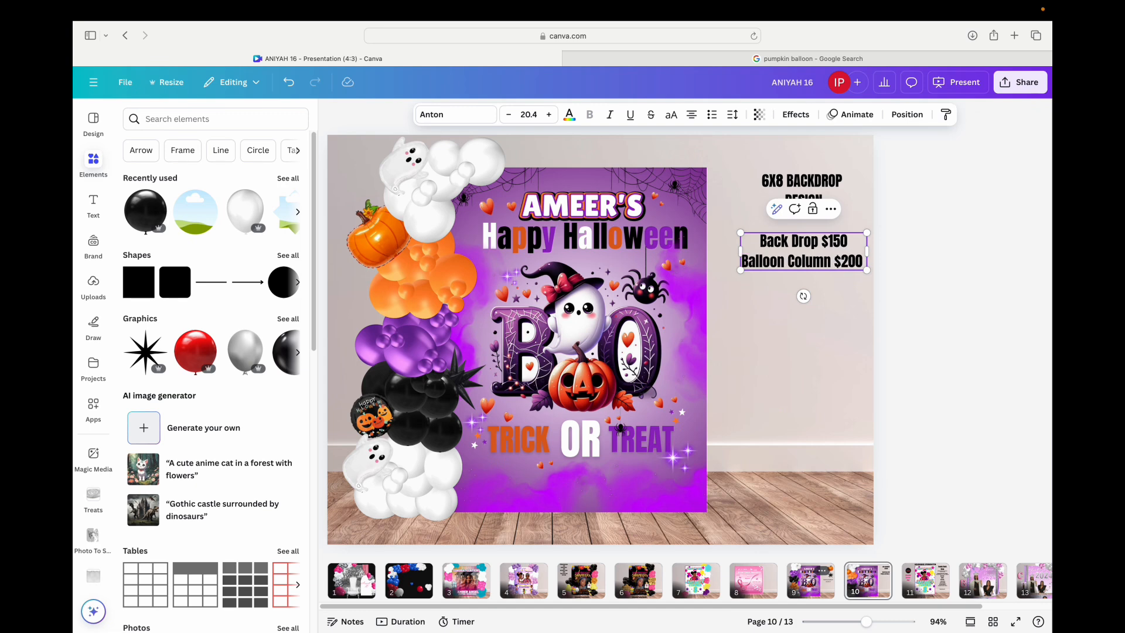
{"action": "key", "text": "Return"}
{"action": "type", "text": "W"}
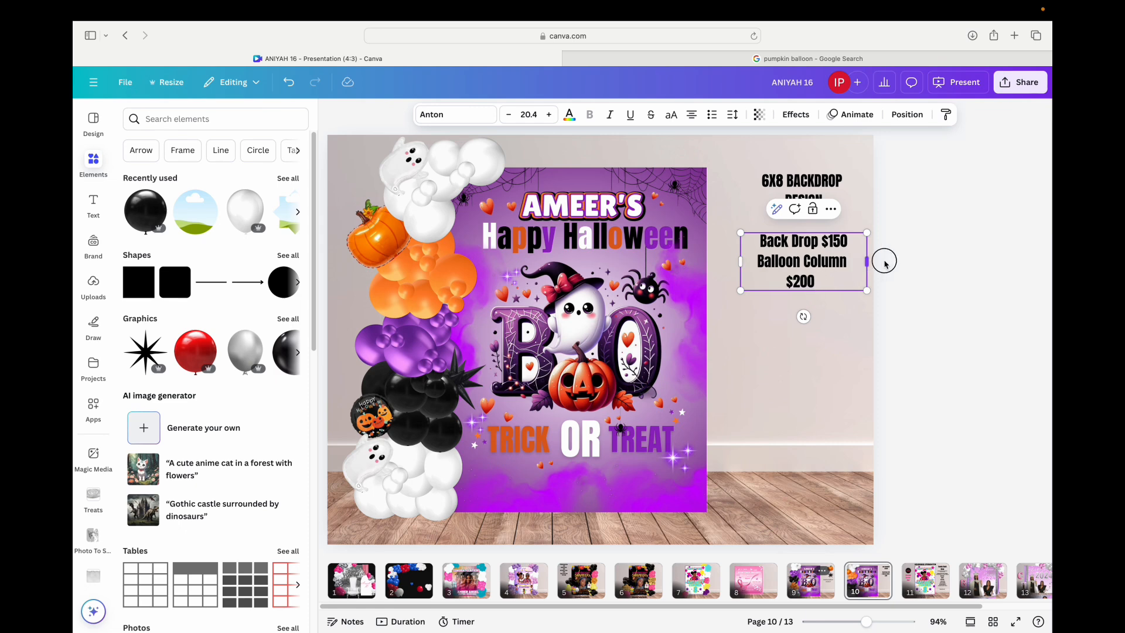
{"action": "left_click_drag", "start_coordinate": [884, 260], "coordinate": [832, 253]}
{"action": "left_click_drag", "start_coordinate": [711, 230], "coordinate": [738, 229]}
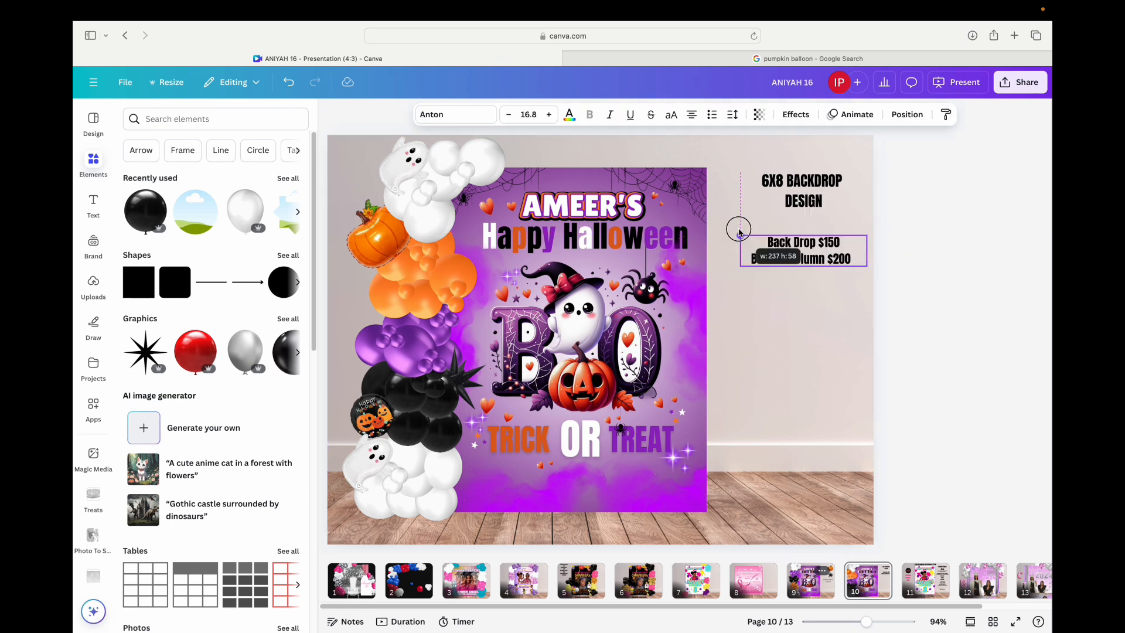
- Move the price list closer to the caption and add the lines "4 Pack Party $150" and "Marquee Letters $65"
{"action": "left_click_drag", "start_coordinate": [823, 250], "coordinate": [822, 232]}
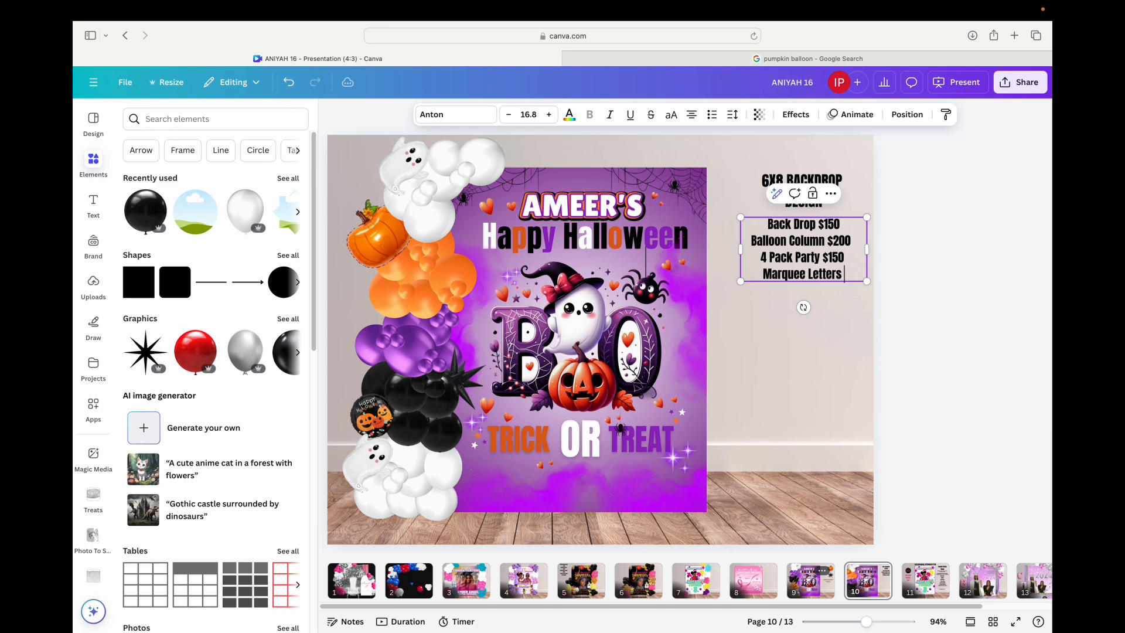
{"action": "left_click", "coordinate": [189, 123]}
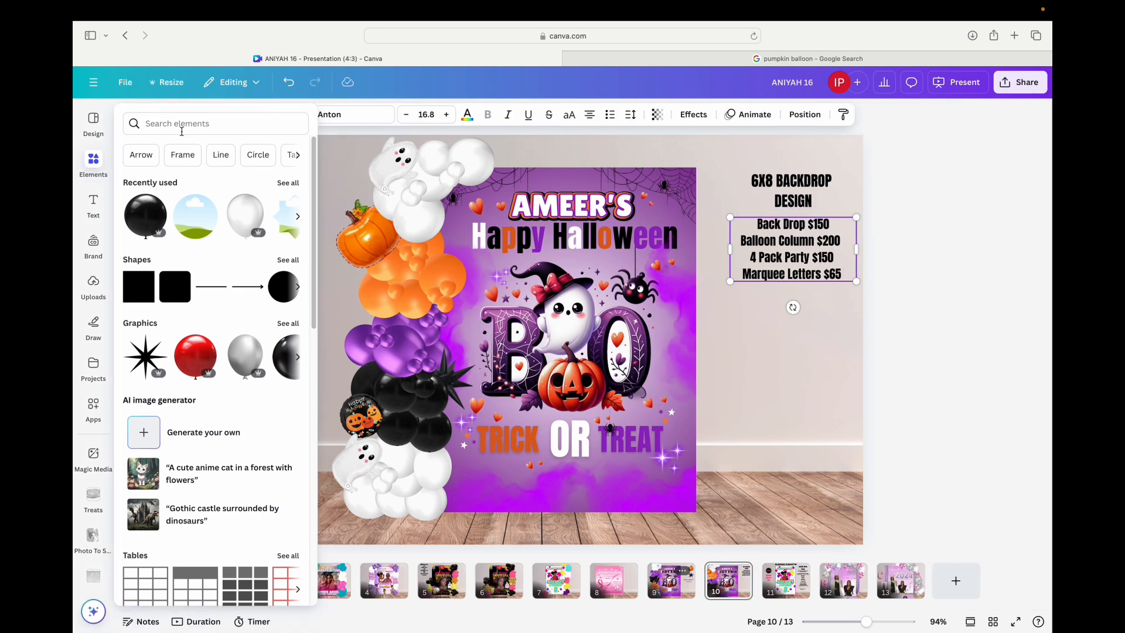
- Search the elements library for "marquee letters" and browse the matching graphics
{"action": "type", "text": "marquee letters"}
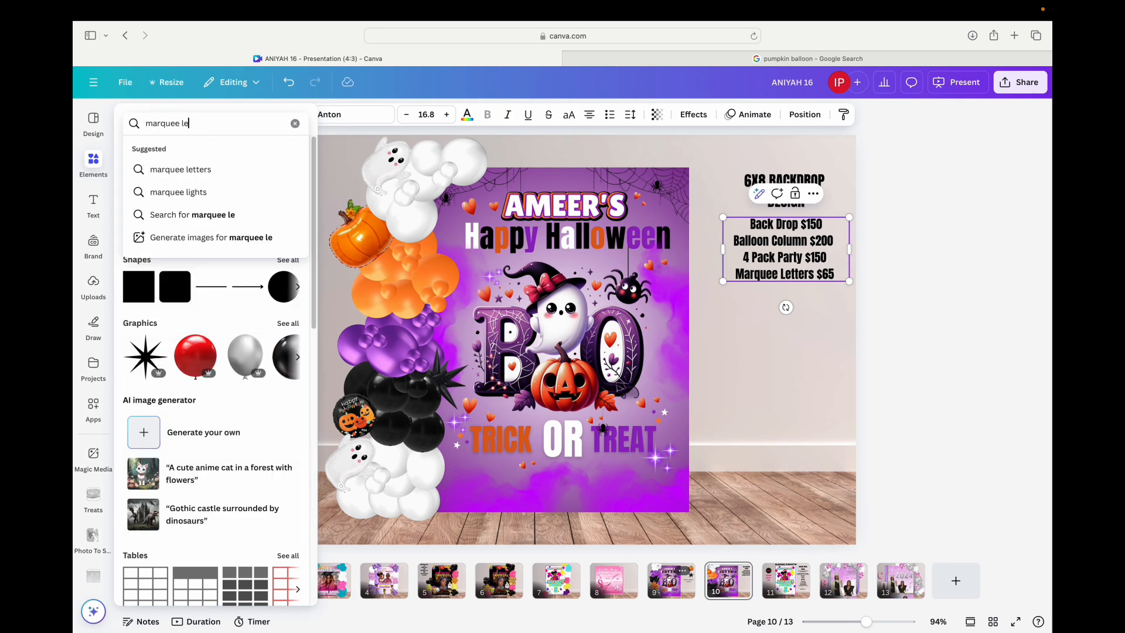
{"action": "key", "text": "Return"}
{"action": "left_click", "coordinate": [287, 210]}
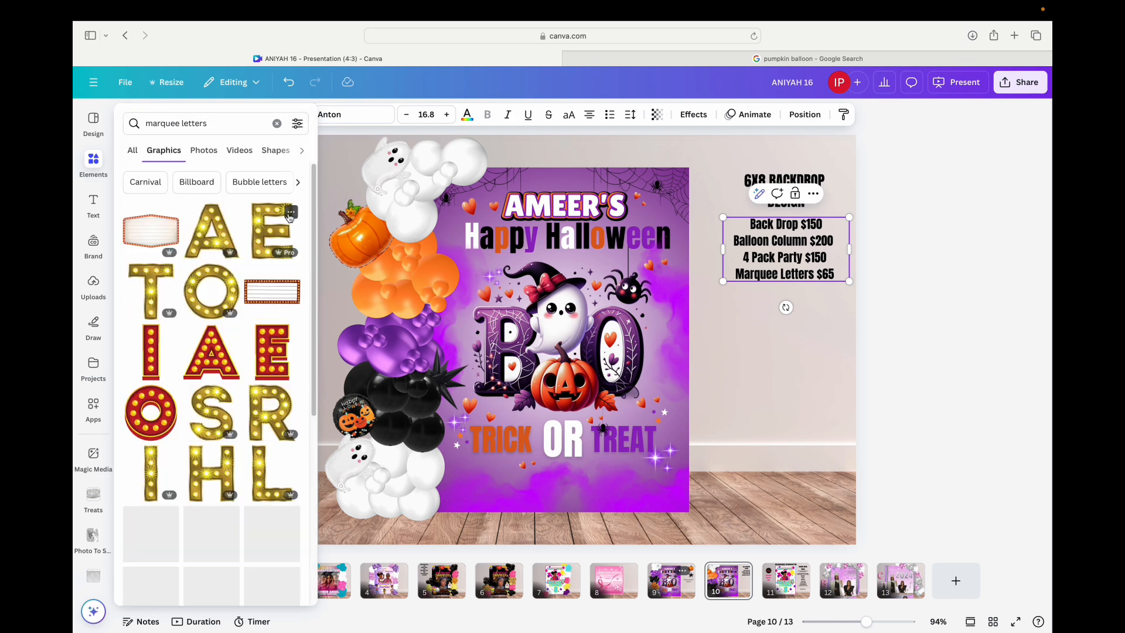
{"action": "scroll", "coordinate": [276, 293], "scroll_direction": "down", "scroll_amount": 5}
- Search the elements library for "marquee numbers" and look through the matching graphics
{"action": "left_click", "coordinate": [223, 126]}
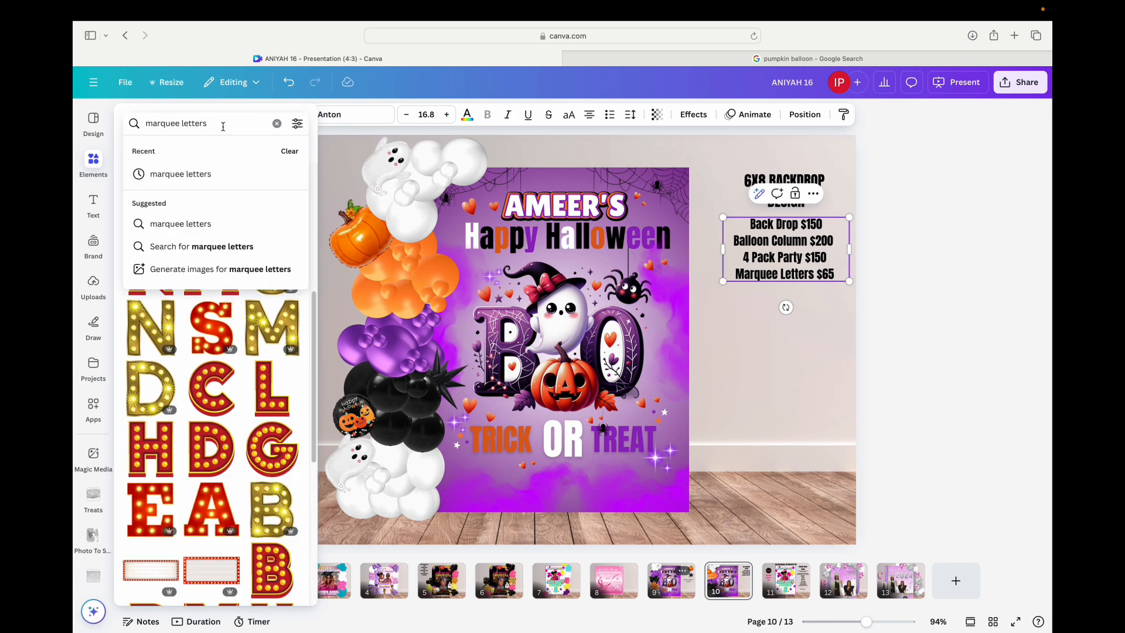
{"action": "key", "text": "BackSpace"}
{"action": "key", "text": "BackSpace"}
{"action": "key", "text": "BackSpace"}
{"action": "type", "text": "mbers"}
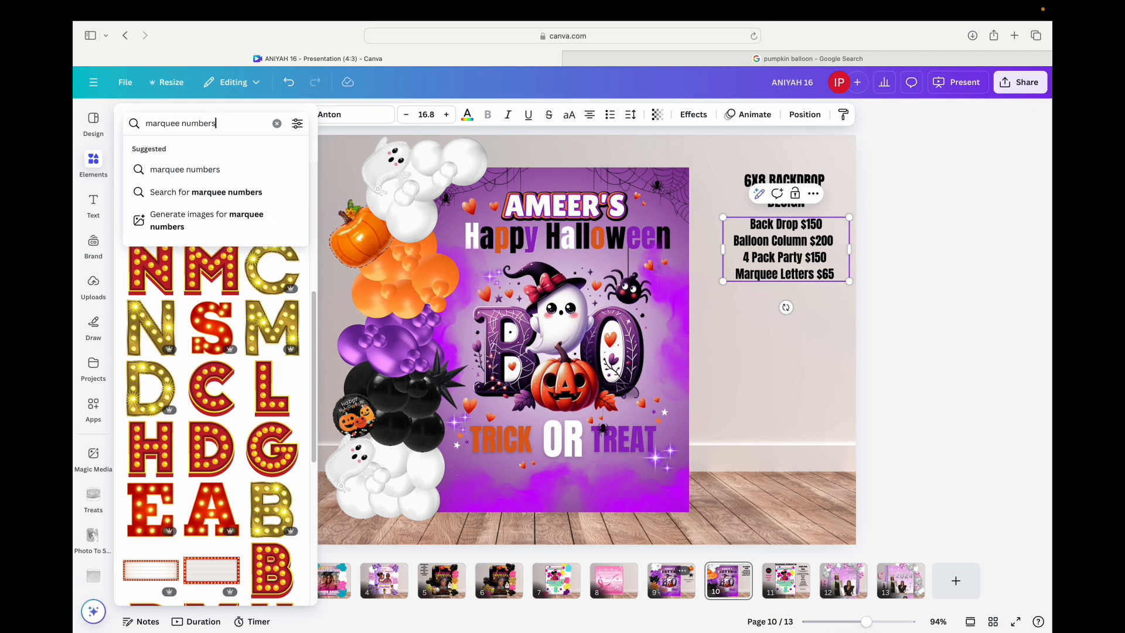
{"action": "key", "text": "Return"}
{"action": "scroll", "coordinate": [213, 364], "scroll_direction": "down", "scroll_amount": 10}
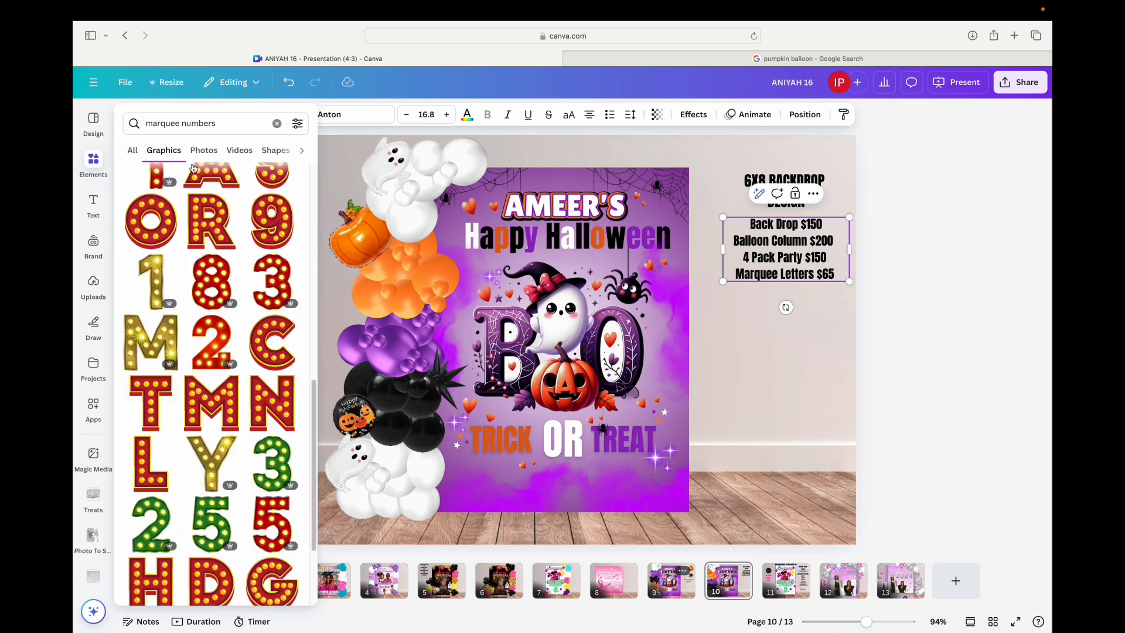
{"action": "left_click", "coordinate": [203, 150]}
{"action": "left_click", "coordinate": [167, 151]}
{"action": "scroll", "coordinate": [186, 371], "scroll_direction": "down", "scroll_amount": 8}
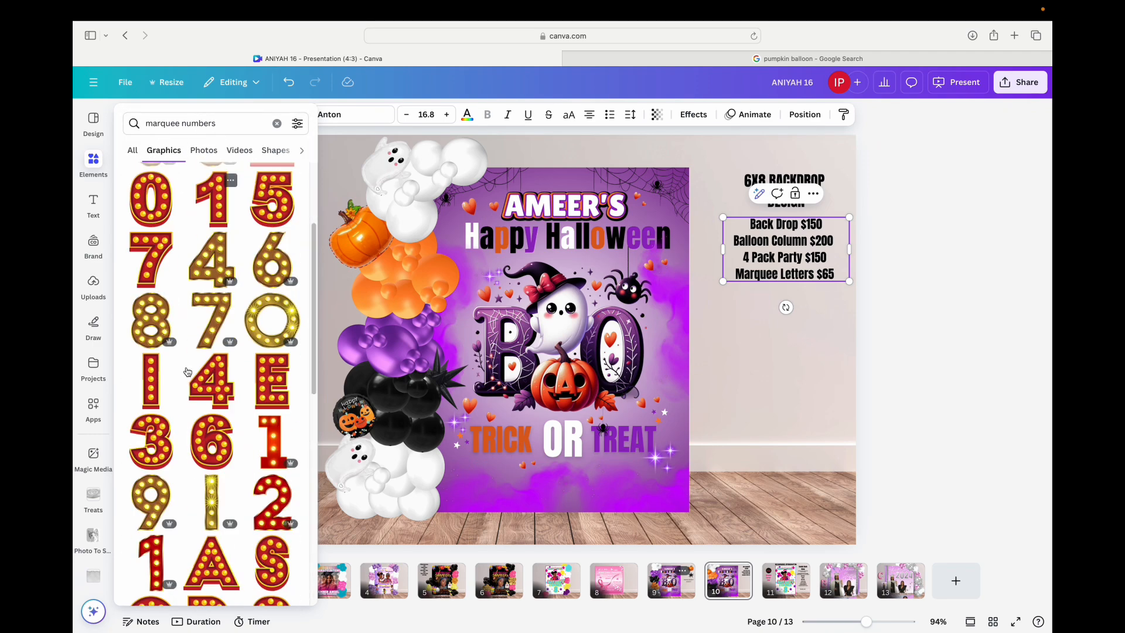
- Switch to the Google search page and search for "10 marquee letter"
{"action": "left_click", "coordinate": [754, 62]}
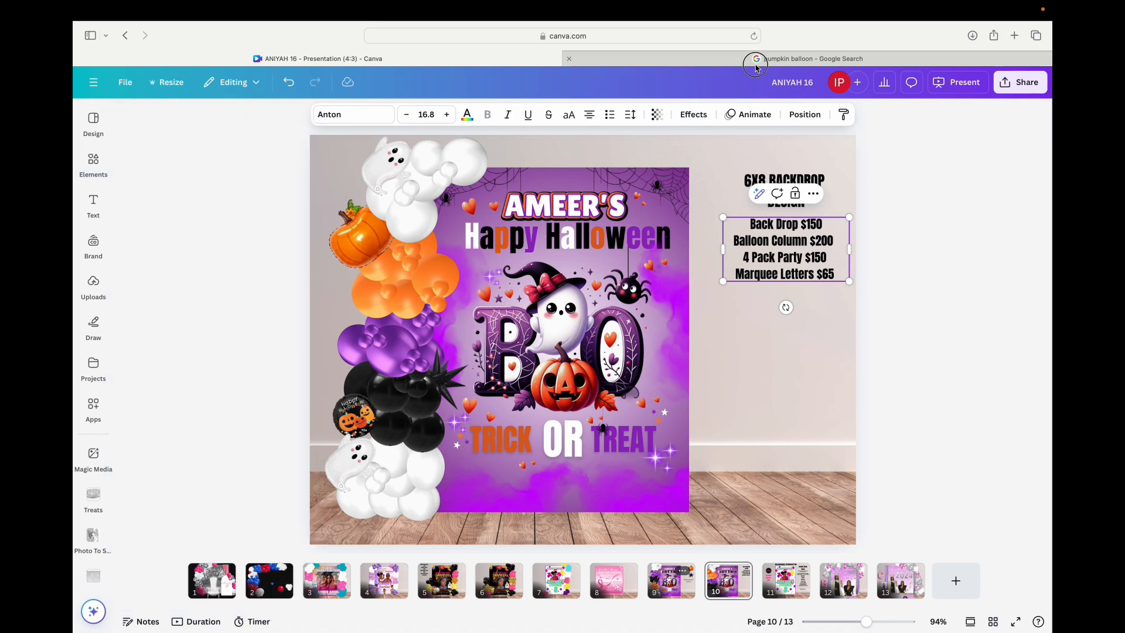
{"action": "left_click", "coordinate": [302, 102]}
{"action": "key", "text": "BackSpace"}
{"action": "key", "text": "BackSpace"}
{"action": "type", "text": "10"}
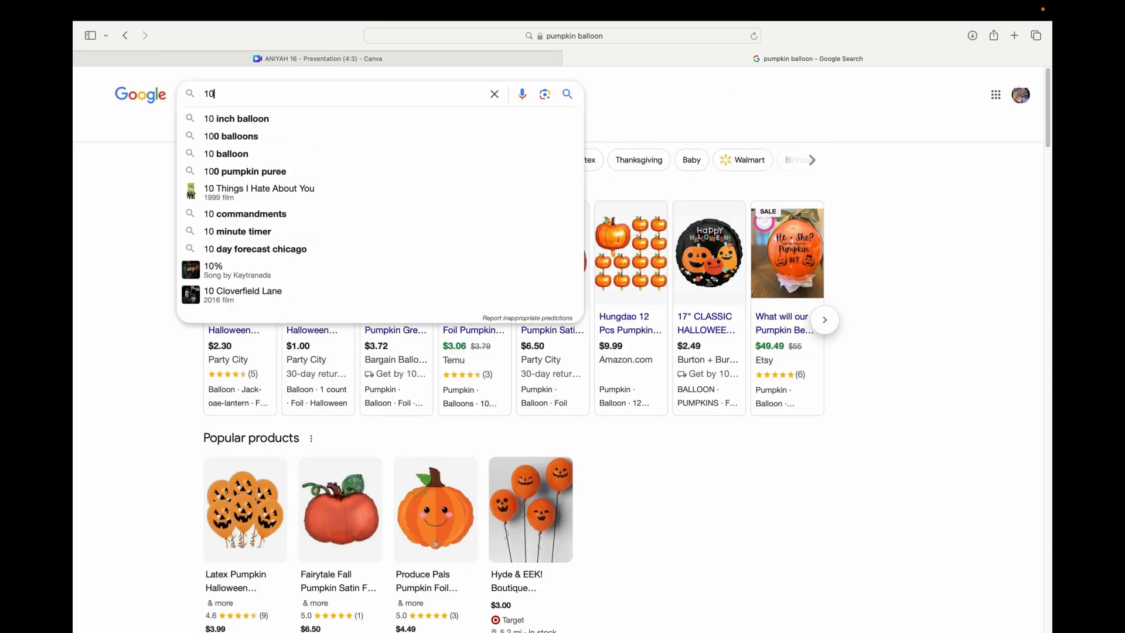
{"action": "key", "text": "Return"}
{"action": "type", "text": "marquee letter"}
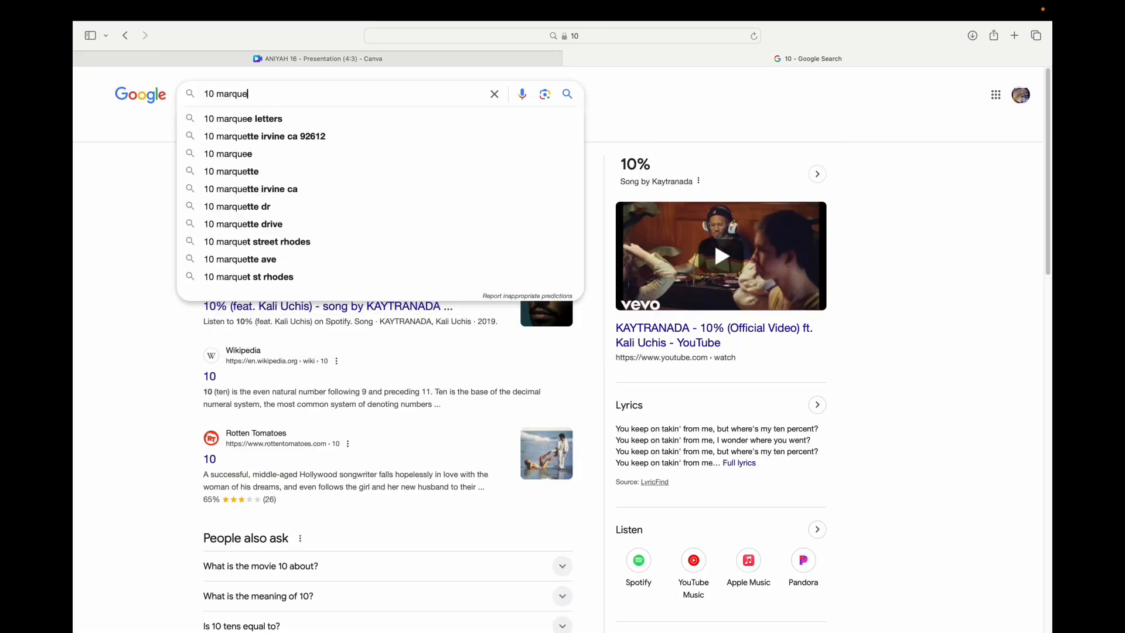
{"action": "key", "text": "Return"}
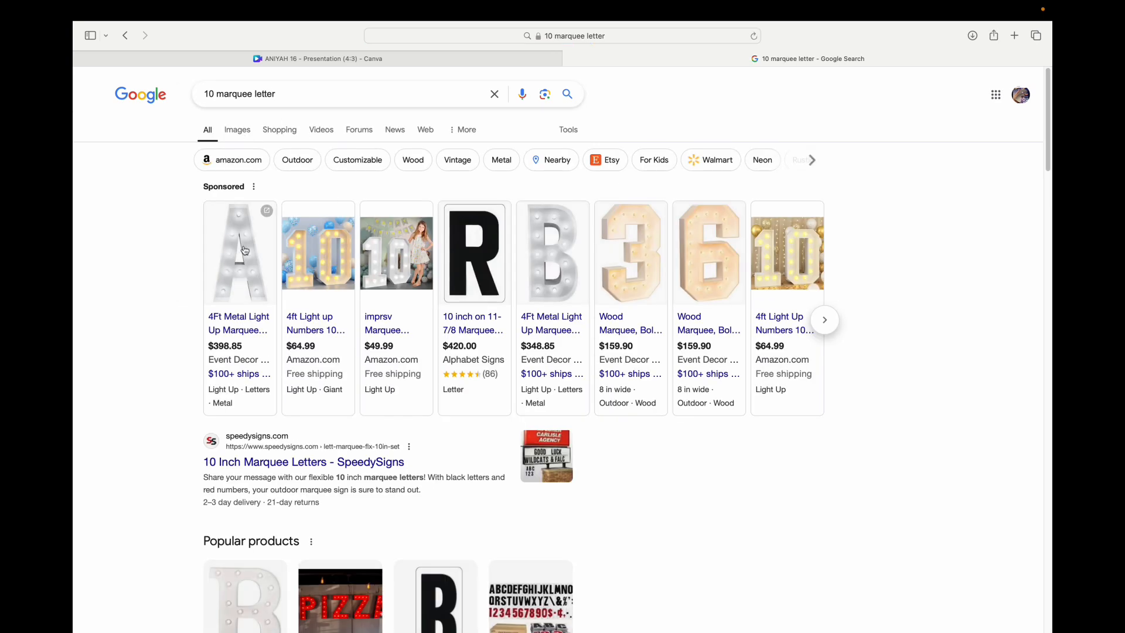
- Open the 4ft metal light-up letter A product, copy its image and paste it onto the Halloween backdrop page in Canva
{"action": "left_click", "coordinate": [245, 250]}
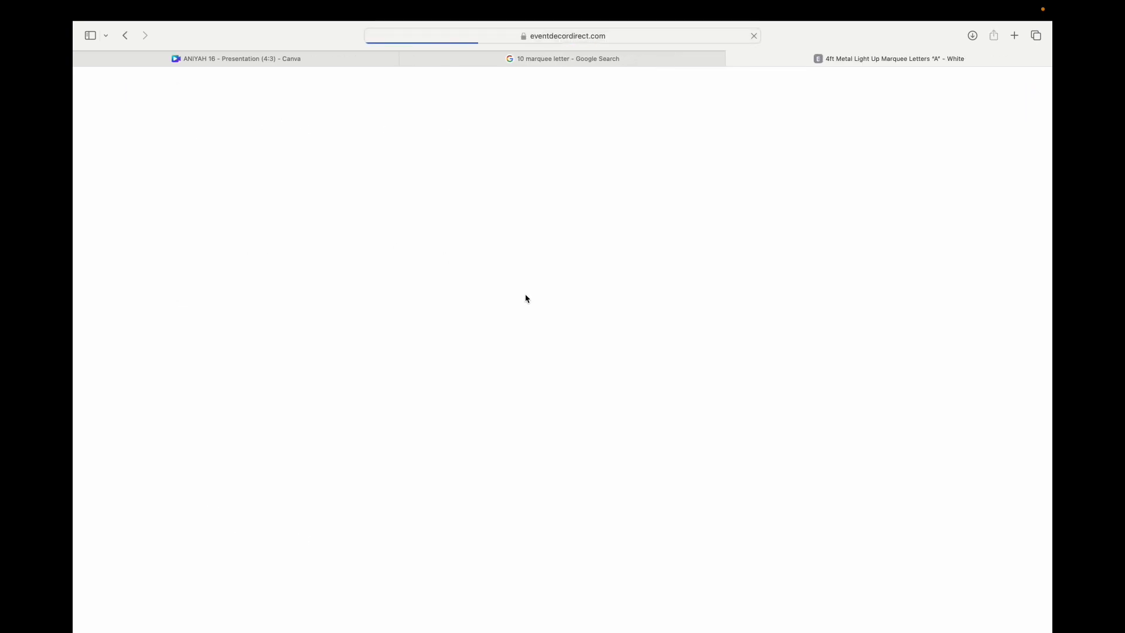
{"action": "right_click", "coordinate": [354, 362]}
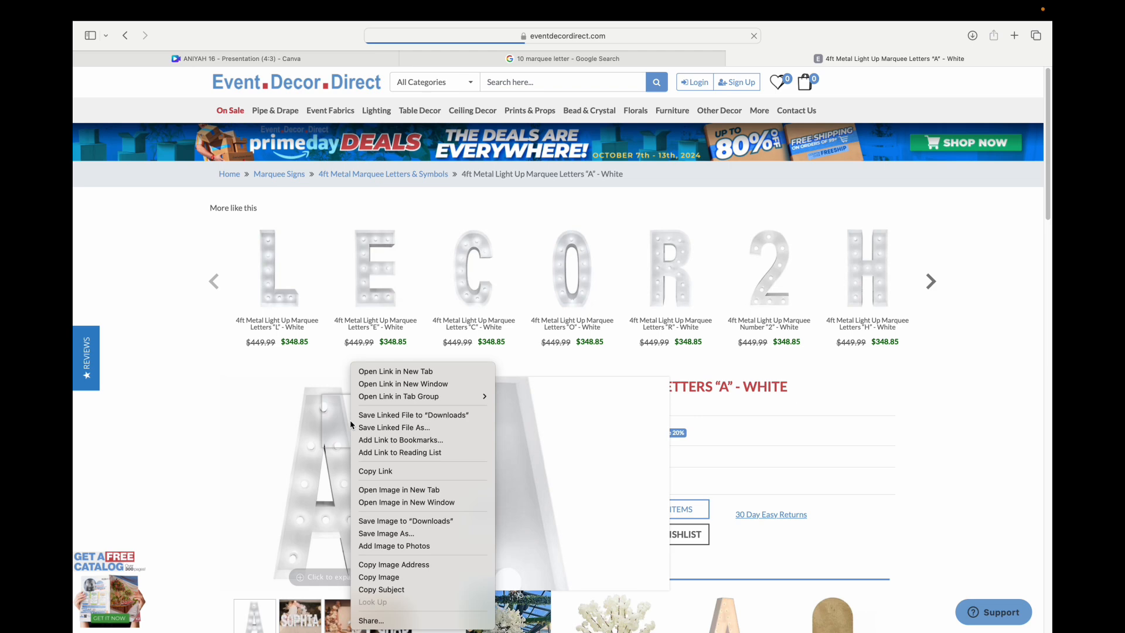
{"action": "left_click", "coordinate": [381, 585]}
{"action": "left_click", "coordinate": [365, 59]}
{"action": "right_click", "coordinate": [487, 253]}
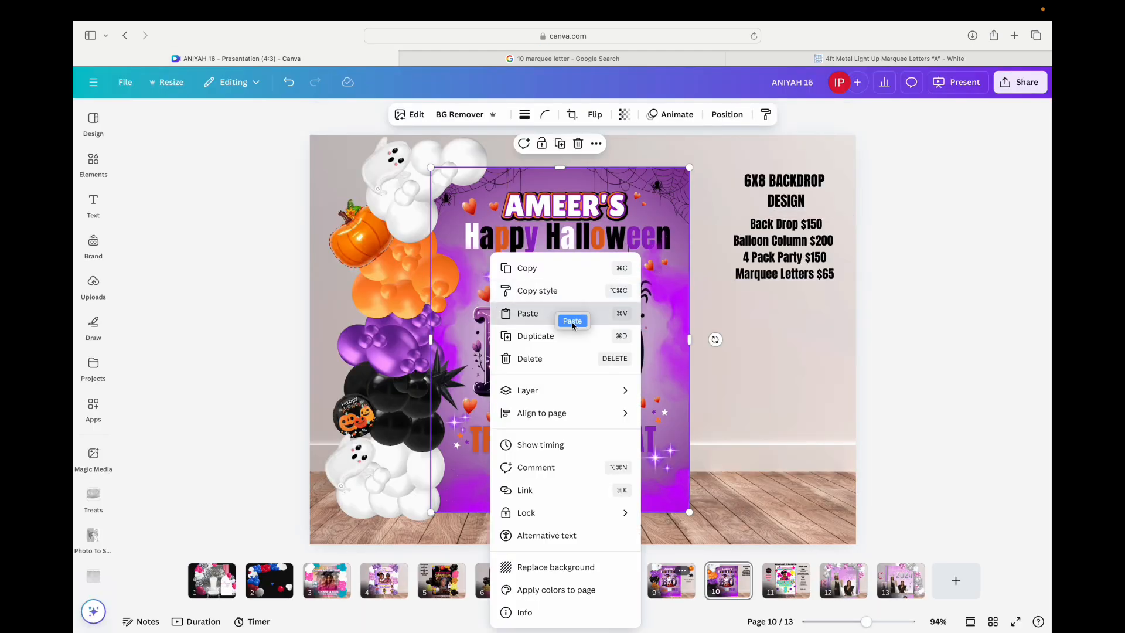
{"action": "left_click", "coordinate": [564, 315]}
- Remove the background of the marquee letter A, crop and resize it, and stand it on the floor at the backdrop's right edge
{"action": "left_click_drag", "start_coordinate": [599, 260], "coordinate": [702, 337]}
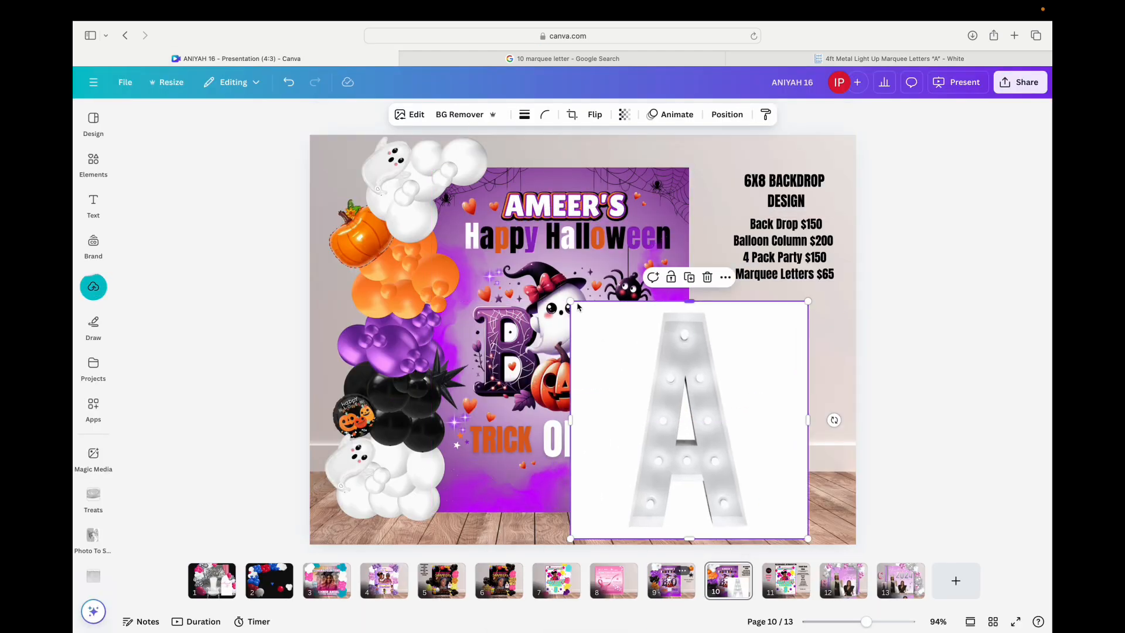
{"action": "left_click_drag", "start_coordinate": [564, 294], "coordinate": [645, 376]}
{"action": "left_click", "coordinate": [460, 114]}
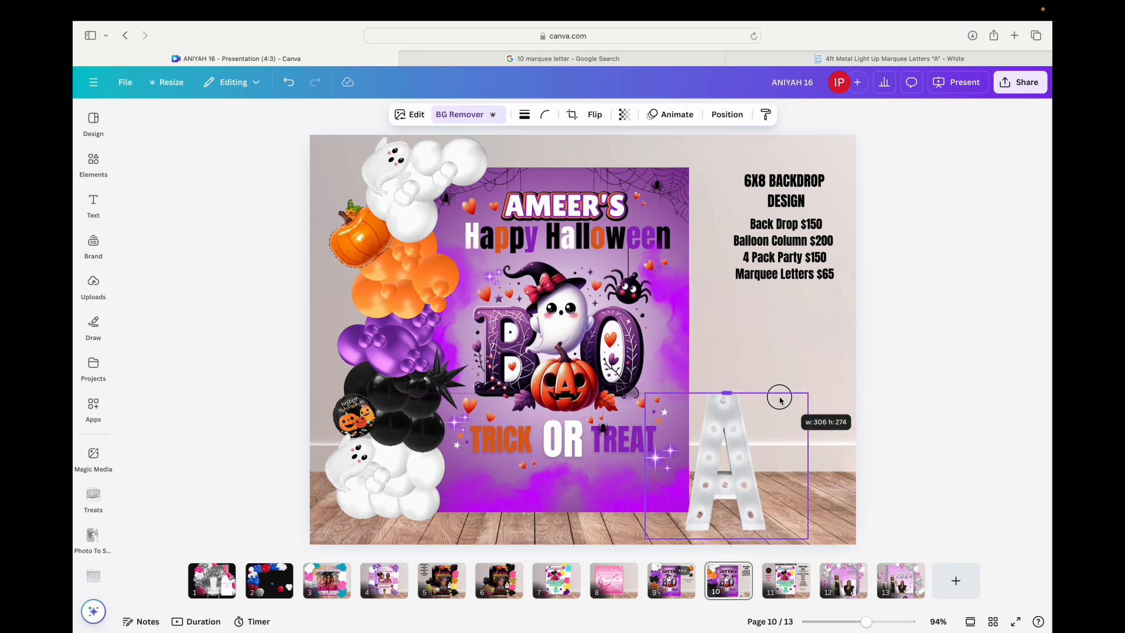
{"action": "left_click_drag", "start_coordinate": [809, 454], "coordinate": [707, 454]}
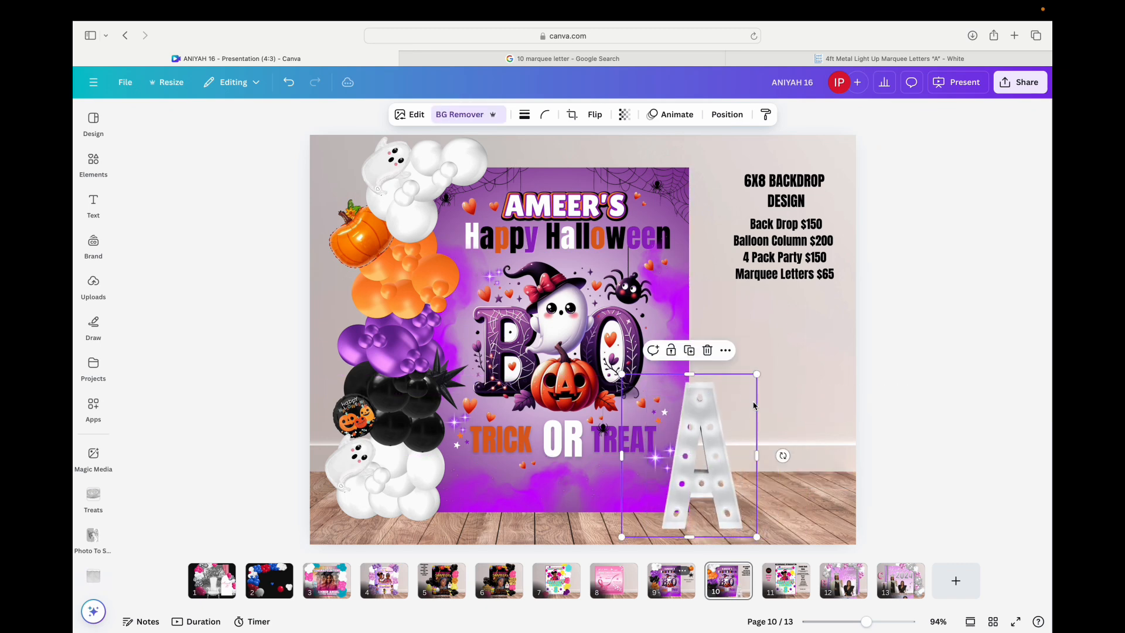
{"action": "left_click_drag", "start_coordinate": [756, 374], "coordinate": [794, 317]}
{"action": "left_click_drag", "start_coordinate": [748, 376], "coordinate": [742, 388]}
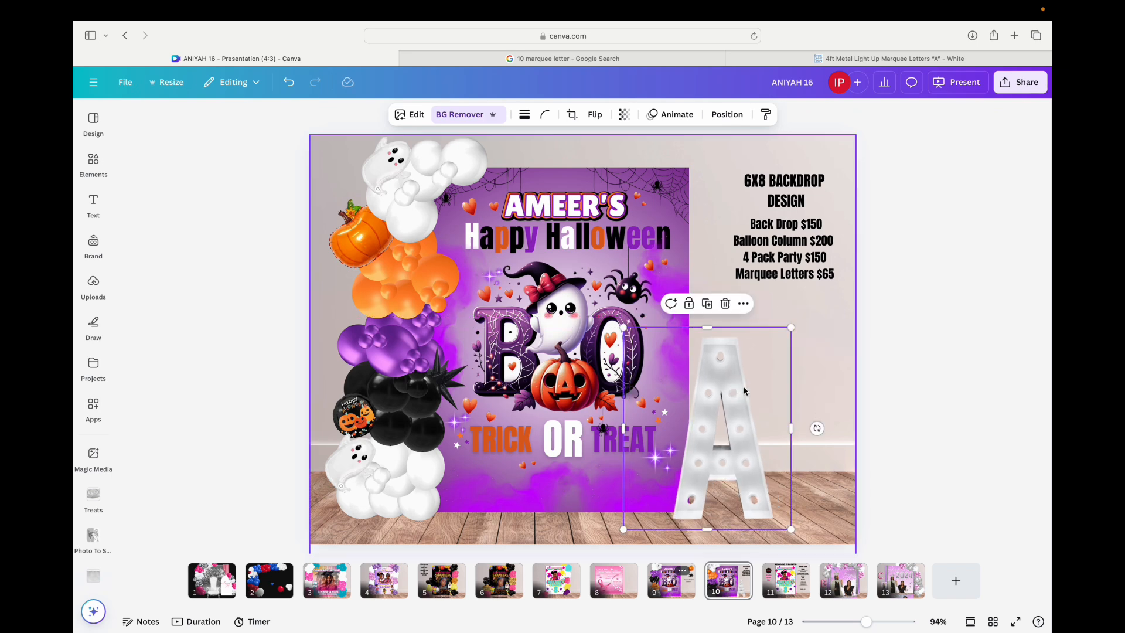
{"action": "left_click", "coordinate": [850, 364]}
- Duplicate the orange balloon cluster, scale the copy down and place it at the lower left foot of the letter A
{"action": "left_click", "coordinate": [413, 328]}
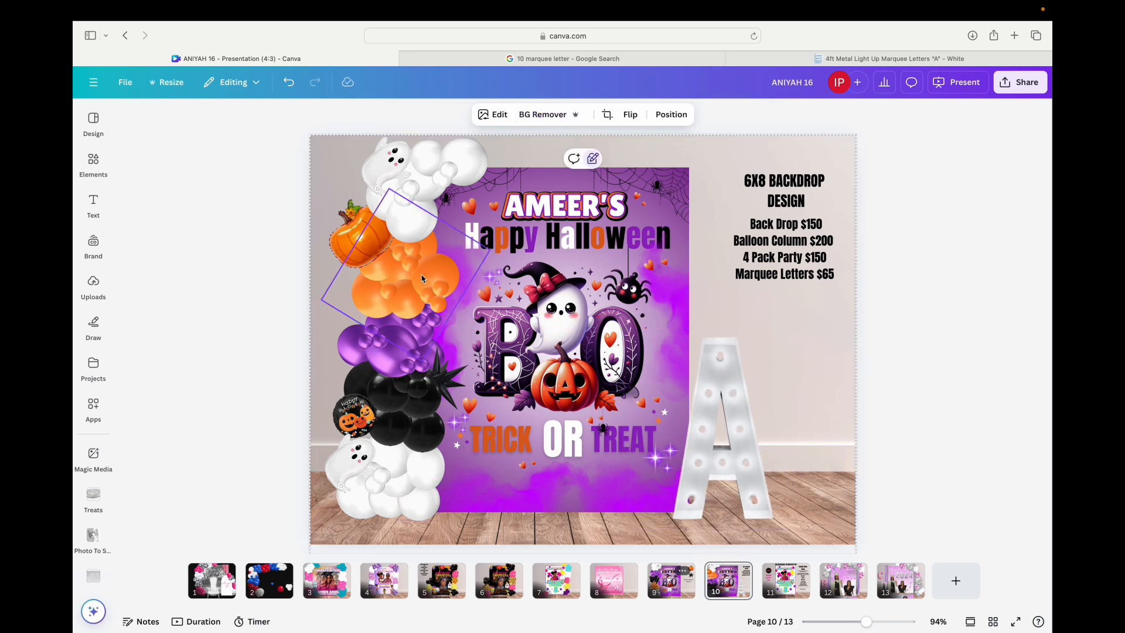
{"action": "right_click", "coordinate": [413, 280]}
{"action": "left_click", "coordinate": [450, 336]}
{"action": "left_click_drag", "start_coordinate": [418, 310], "coordinate": [682, 507]}
{"action": "left_click_drag", "start_coordinate": [664, 398], "coordinate": [700, 457]}
{"action": "left_click_drag", "start_coordinate": [685, 505], "coordinate": [656, 498]}
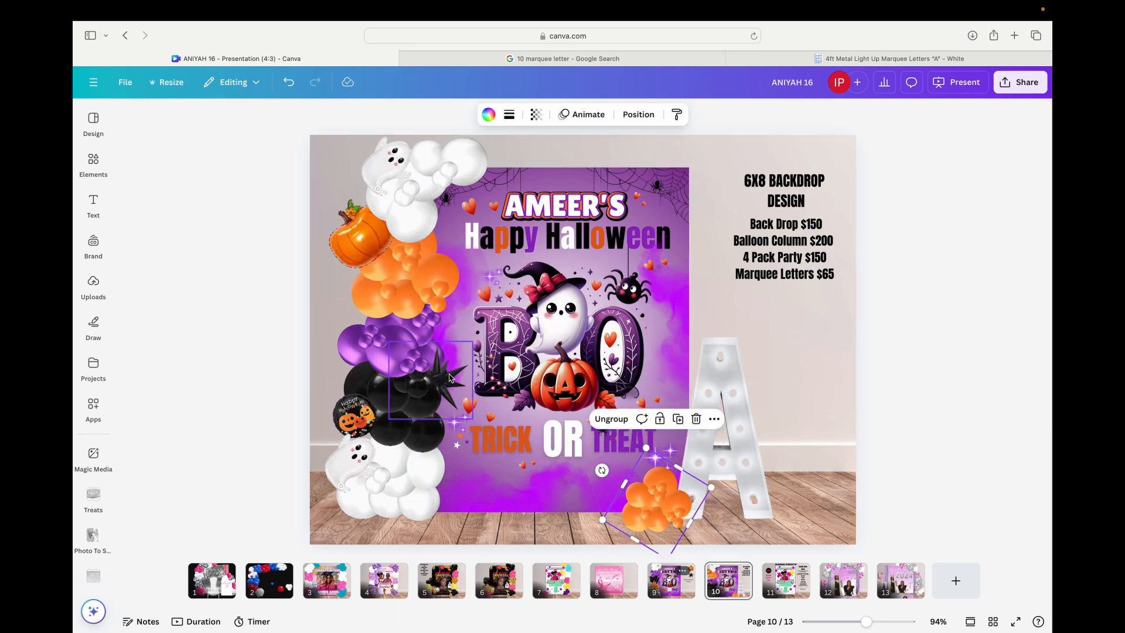
- Duplicate a black balloon cluster from the garland, scale the copy down and place it on top of the letter A
{"action": "left_click", "coordinate": [416, 413]}
{"action": "right_click", "coordinate": [430, 404]}
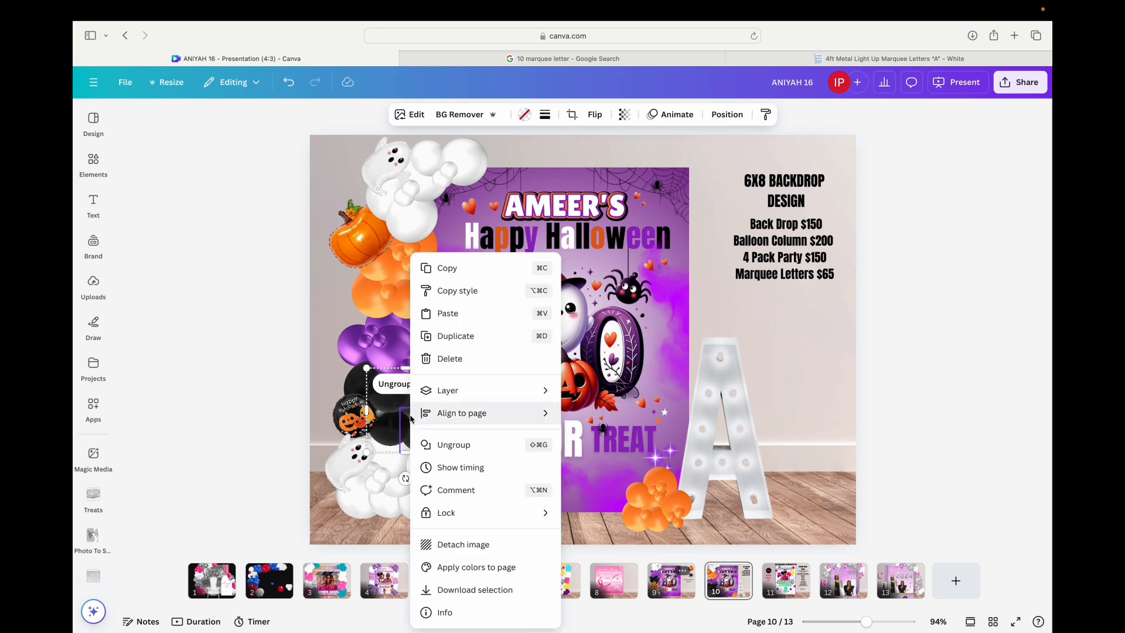
{"action": "left_click", "coordinate": [452, 336]}
{"action": "left_click_drag", "start_coordinate": [421, 405], "coordinate": [734, 346]}
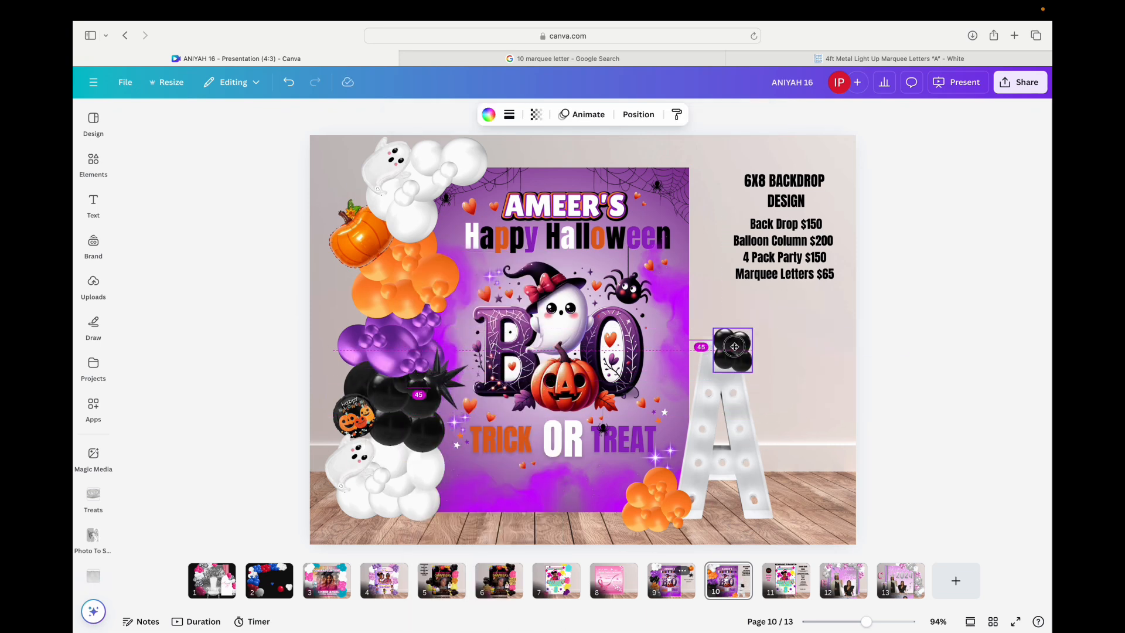
- Duplicate the black starburst balloon and arrange it to the left of the small black cluster on top of the letter A
{"action": "left_click", "coordinate": [446, 387]}
{"action": "left_click_drag", "start_coordinate": [438, 357], "coordinate": [742, 294]}
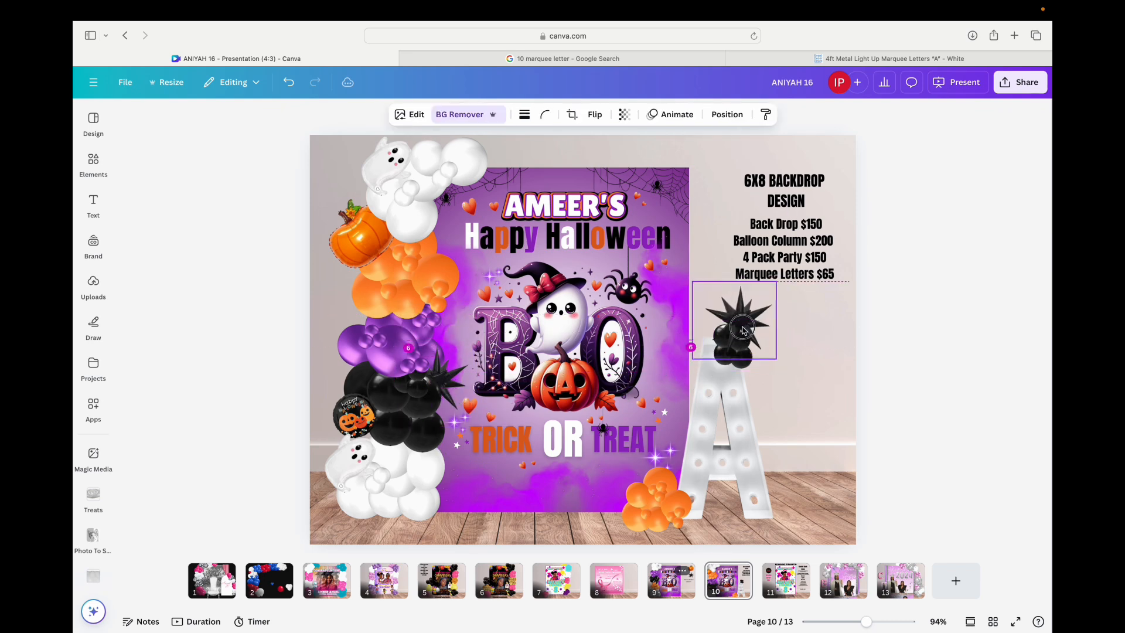
{"action": "left_click", "coordinate": [737, 359]}
{"action": "left_click_drag", "start_coordinate": [752, 370], "coordinate": [760, 376]}
{"action": "left_click_drag", "start_coordinate": [740, 327], "coordinate": [707, 333]}
{"action": "left_click", "coordinate": [731, 317]}
{"action": "left_click", "coordinate": [756, 354]}
{"action": "left_click", "coordinate": [944, 322]}
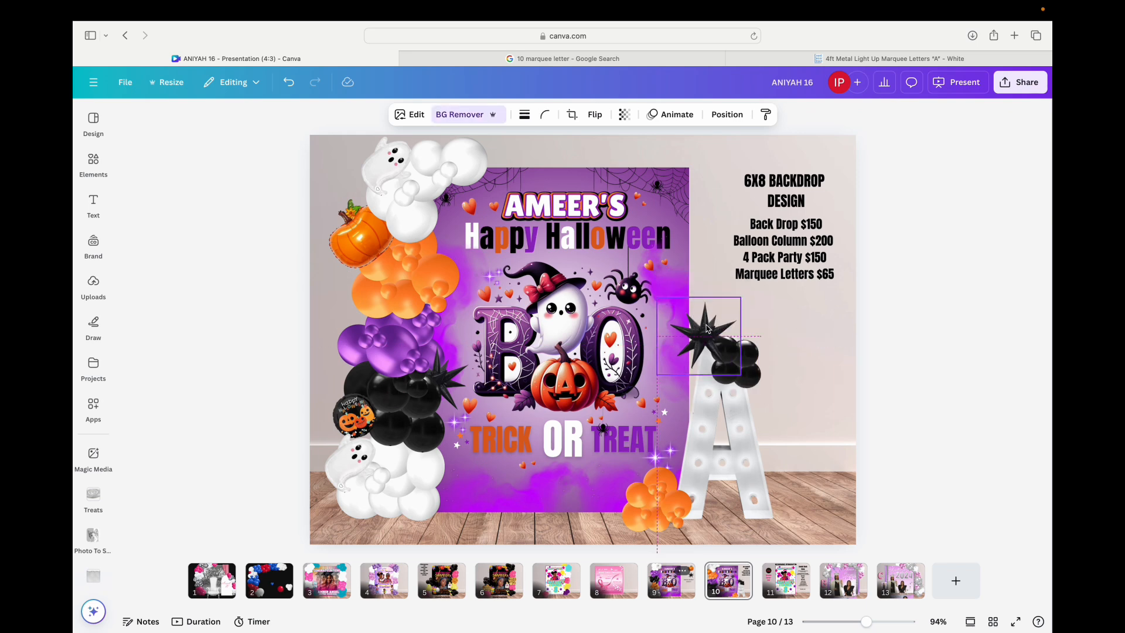
- Shift the small black cluster and the starburst balloon slightly to the right on top of the letter A
{"action": "left_click_drag", "start_coordinate": [740, 368], "coordinate": [768, 375]}
{"action": "left_click_drag", "start_coordinate": [701, 347], "coordinate": [720, 343]}
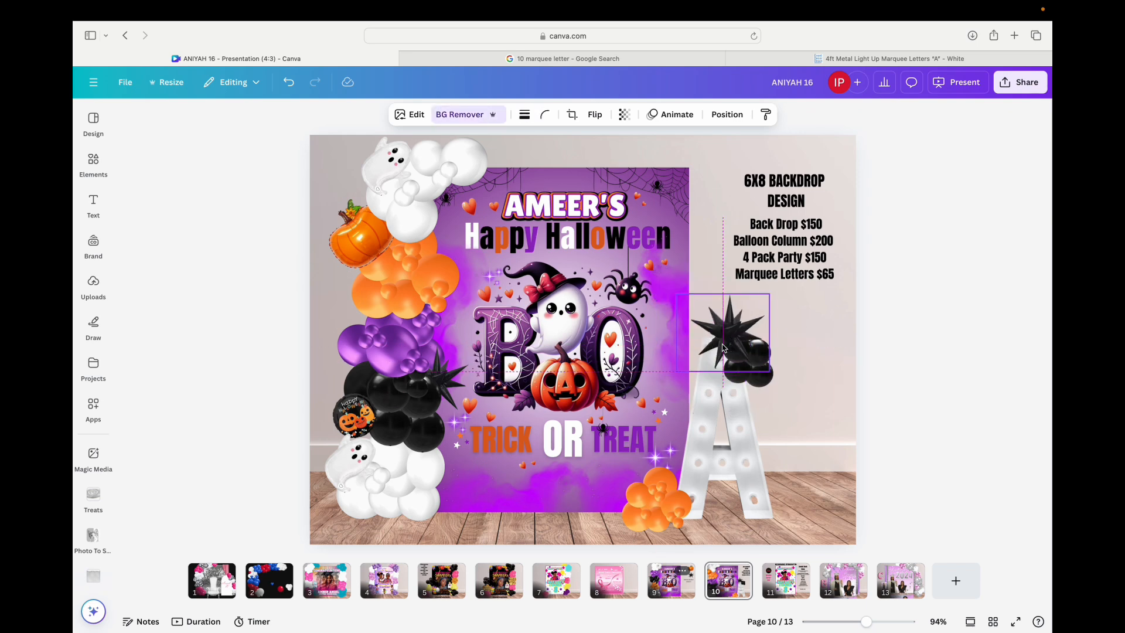
{"action": "left_click", "coordinate": [1012, 331]}
{"action": "left_click", "coordinate": [835, 258]}
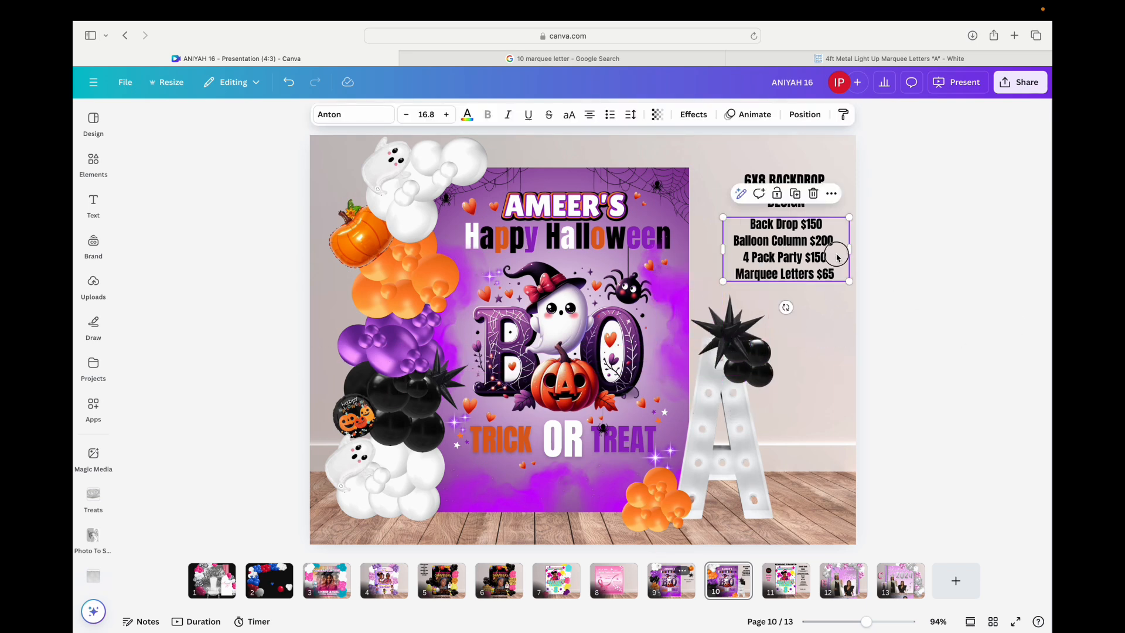
- Delete page 10 with the Halloween mockup
{"action": "left_click", "coordinate": [749, 591]}
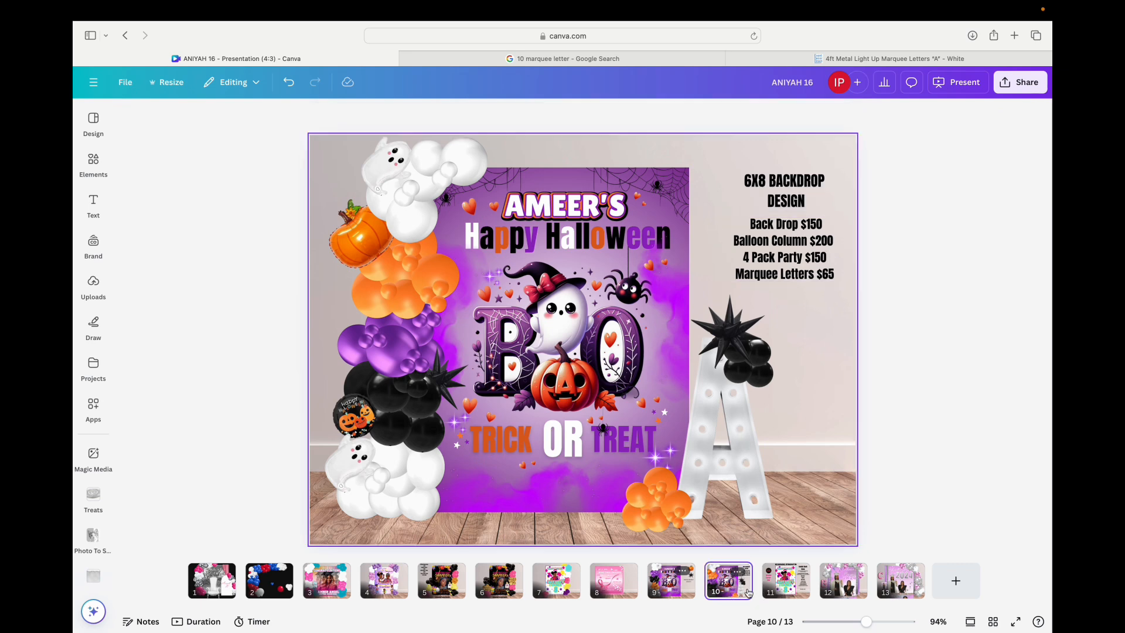
{"action": "left_click", "coordinate": [738, 576]}
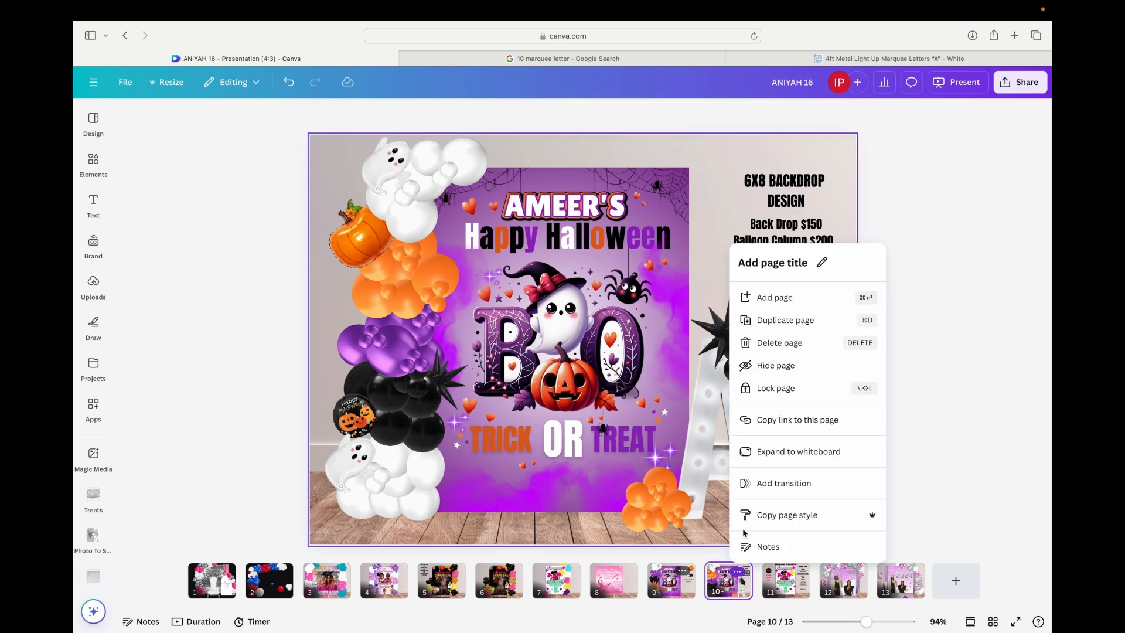
{"action": "left_click", "coordinate": [796, 351]}
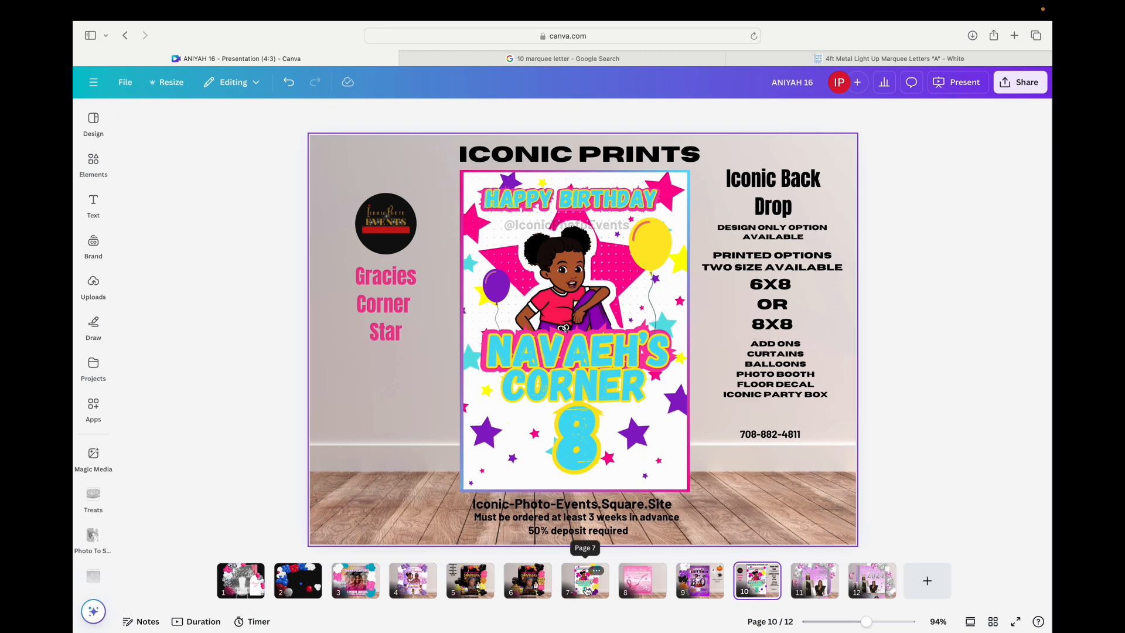
- Look through the other backdrop mockup pages and return to the Halloween mockup on page 10
{"action": "left_click", "coordinate": [413, 582]}
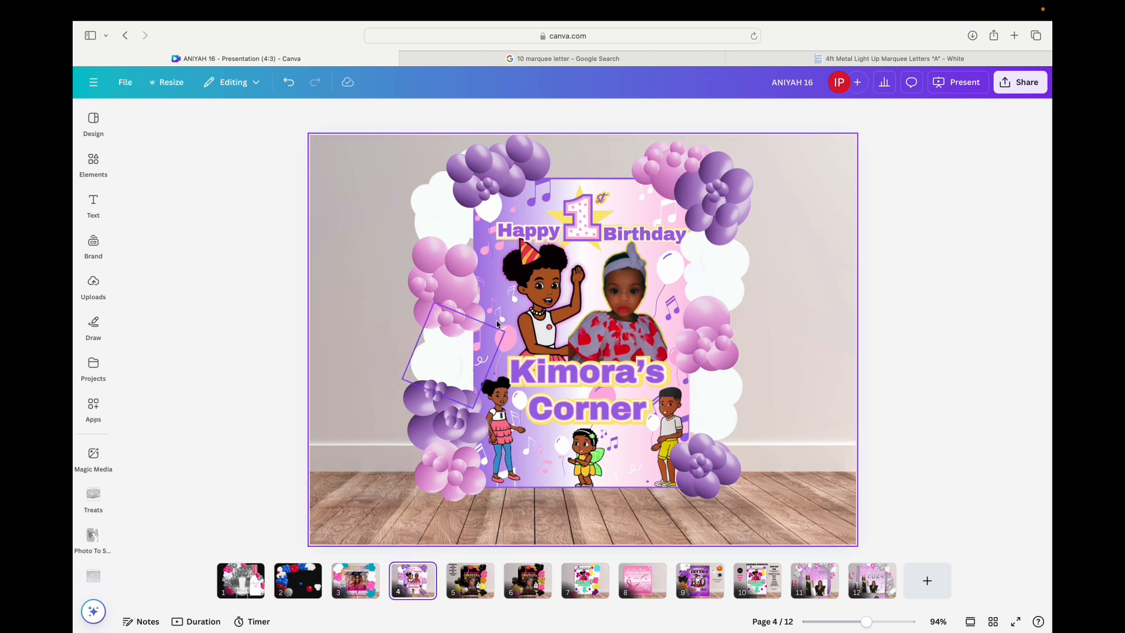
{"action": "left_click", "coordinate": [523, 577]}
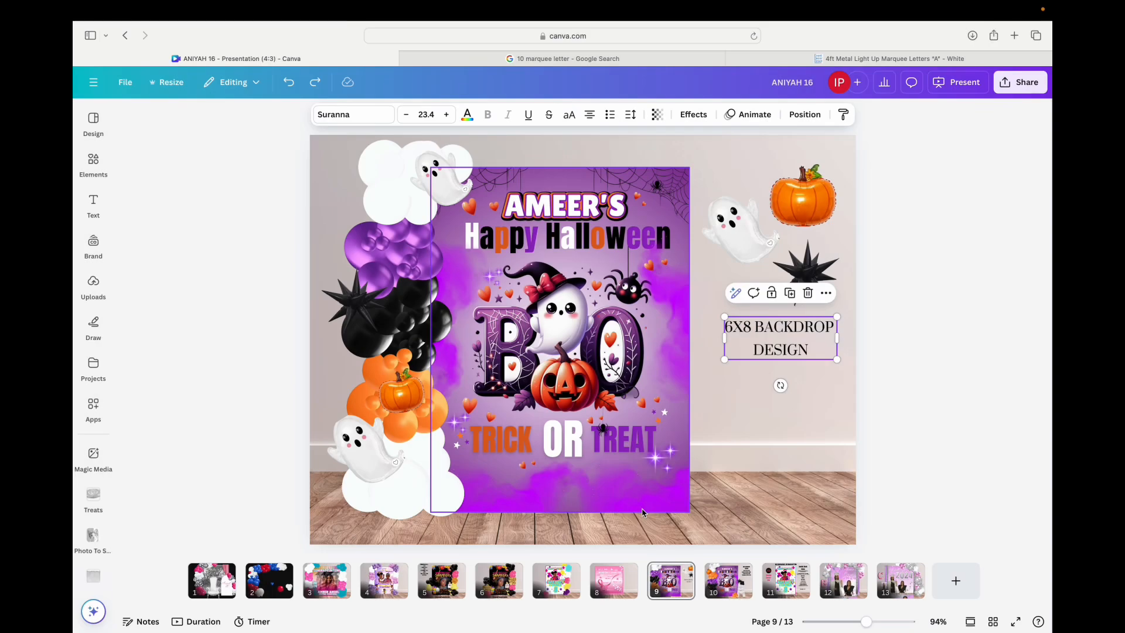
{"action": "left_click", "coordinate": [714, 585]}
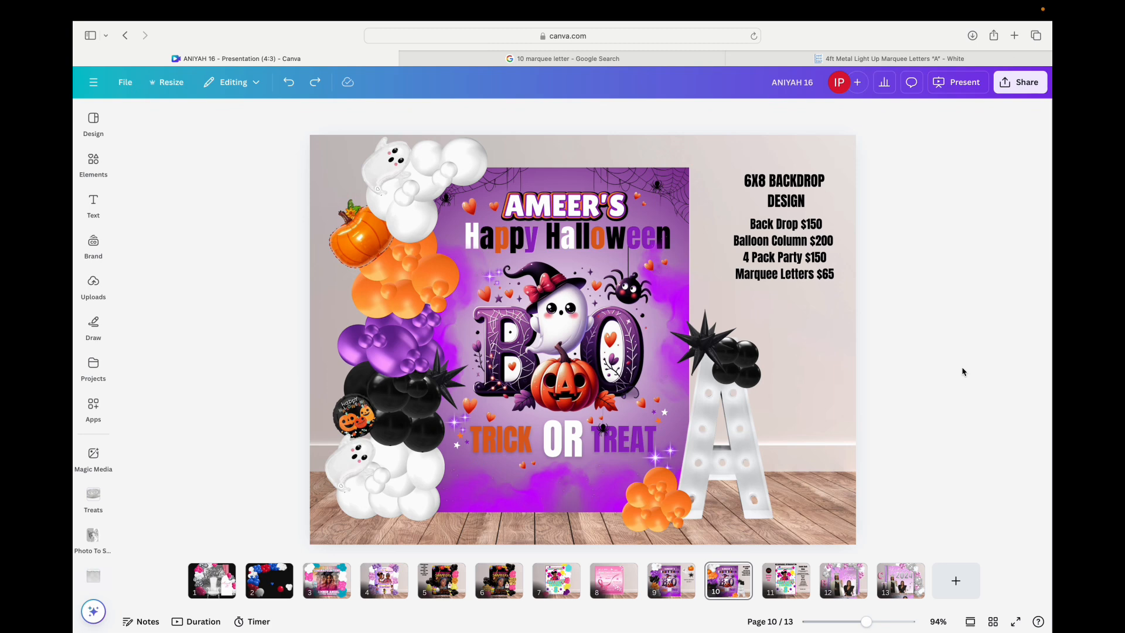
{"action": "left_click", "coordinate": [783, 229]}
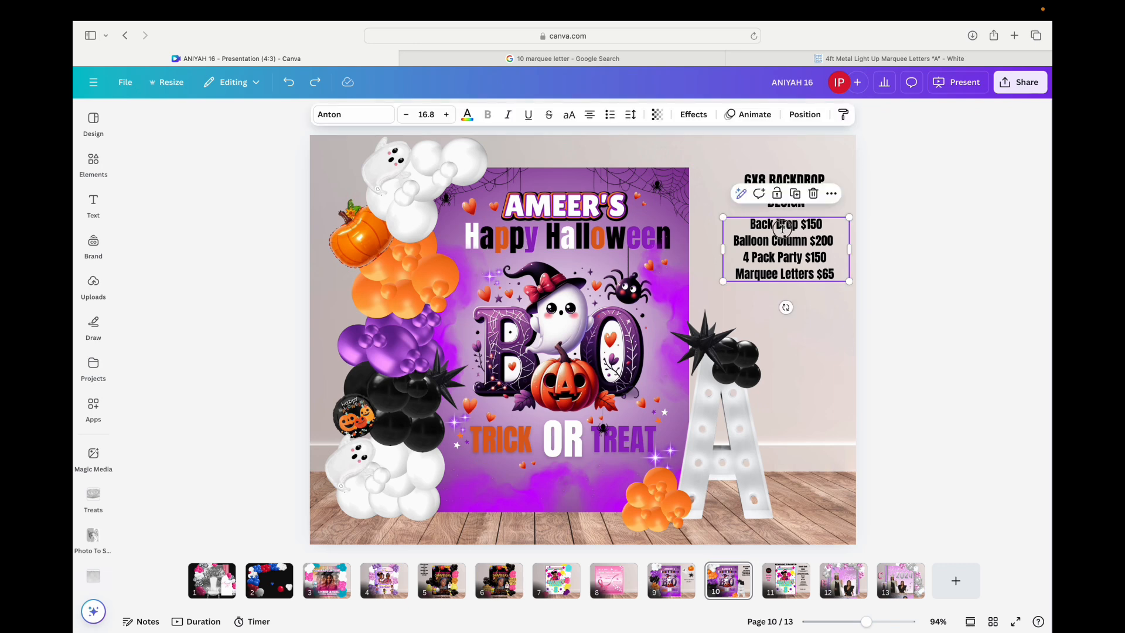
{"action": "left_click", "coordinate": [854, 295]}
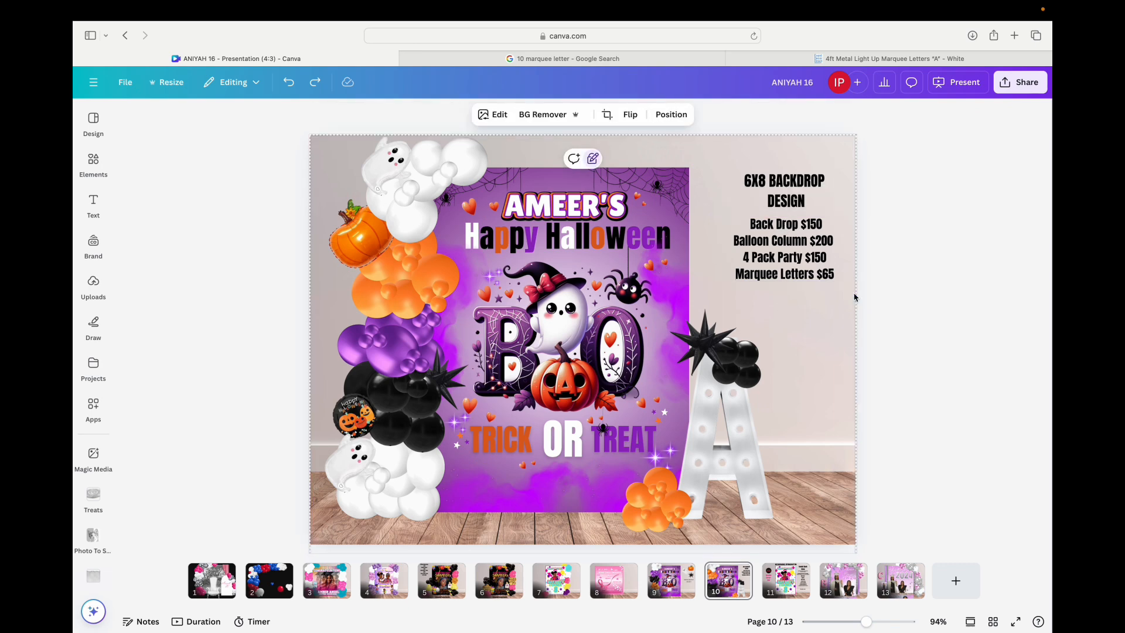
- Open the download options for sharing the design
{"action": "left_click", "coordinate": [782, 180]}
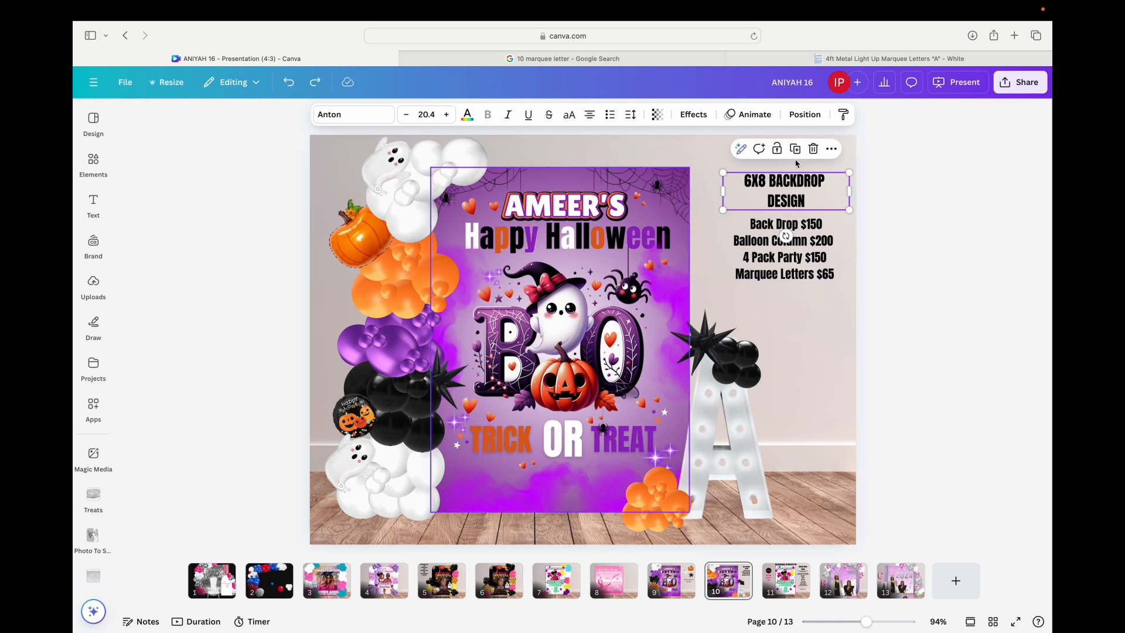
{"action": "left_click", "coordinate": [1004, 94]}
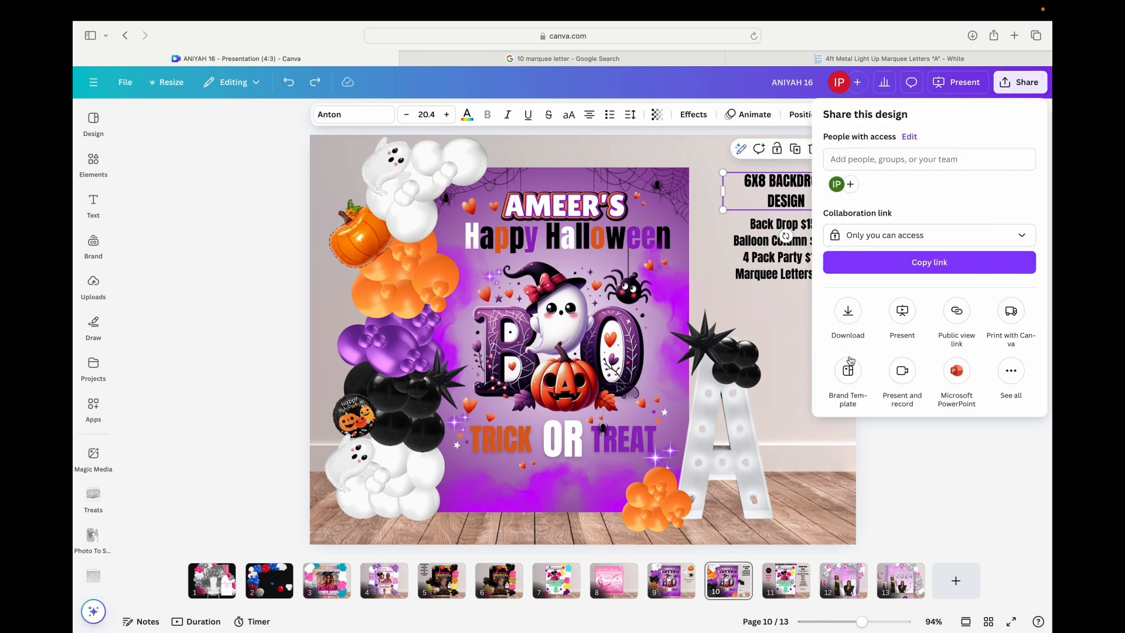
{"action": "left_click", "coordinate": [848, 311]}
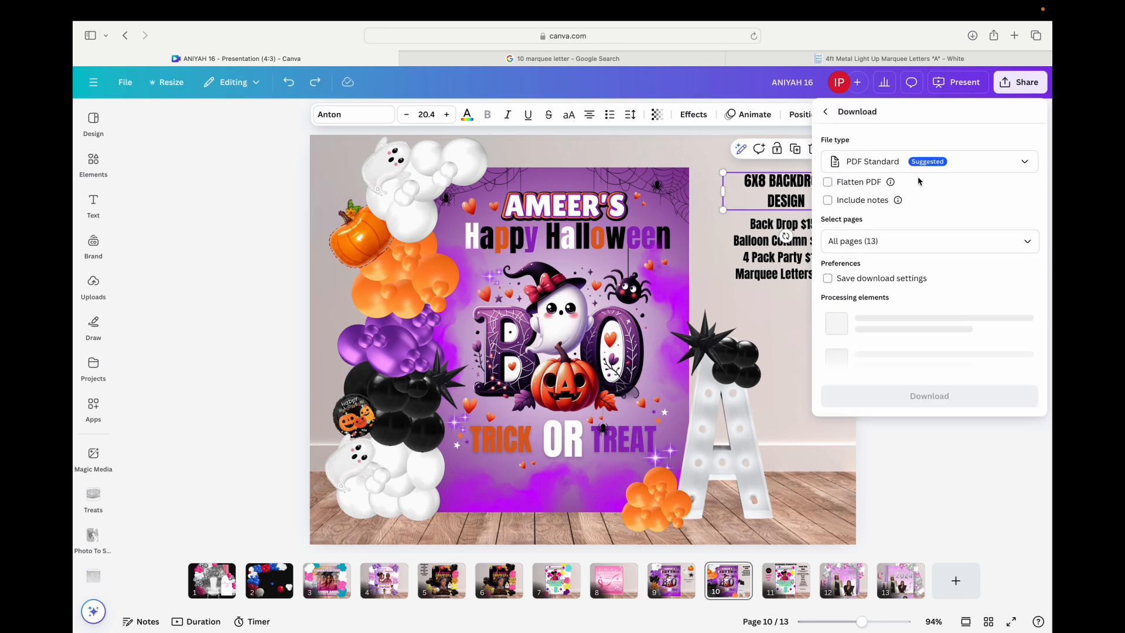